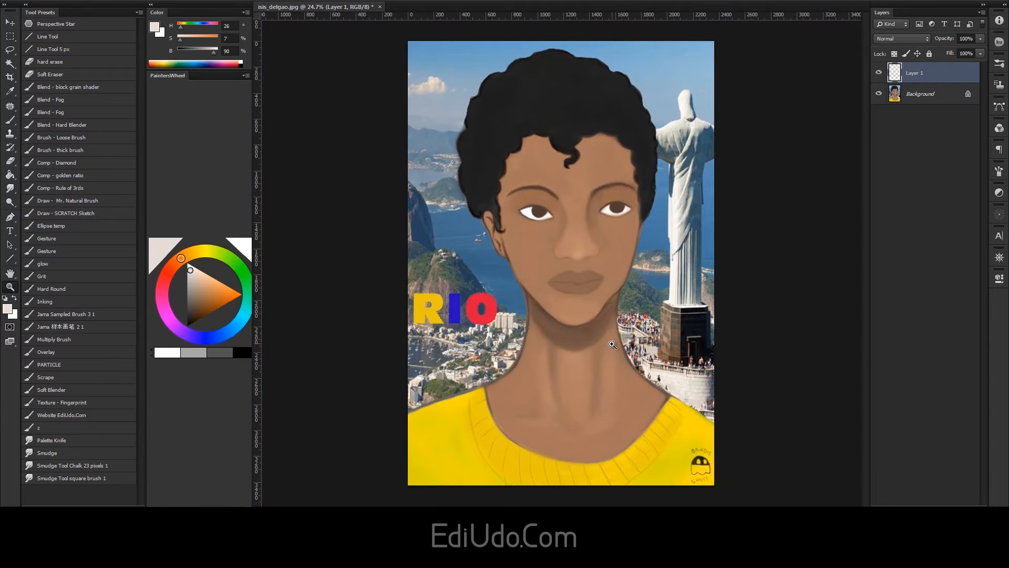
Step: Outline the left-hand eye and its eyelid crease in black with the Draw - SCRATCH Sketch brush preset
drag(601, 258, 651, 187)
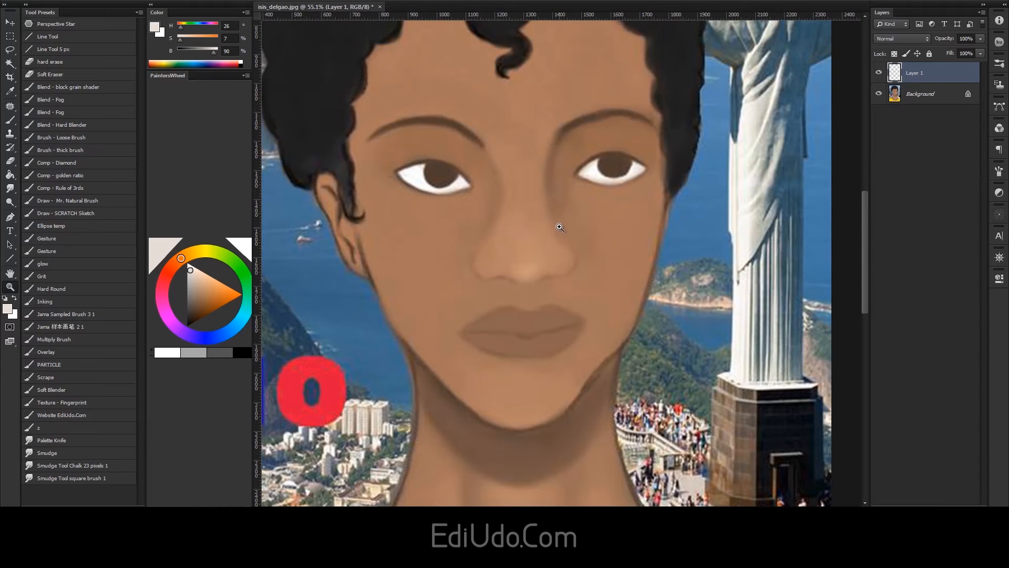
drag(604, 301, 570, 309)
drag(575, 377, 626, 343)
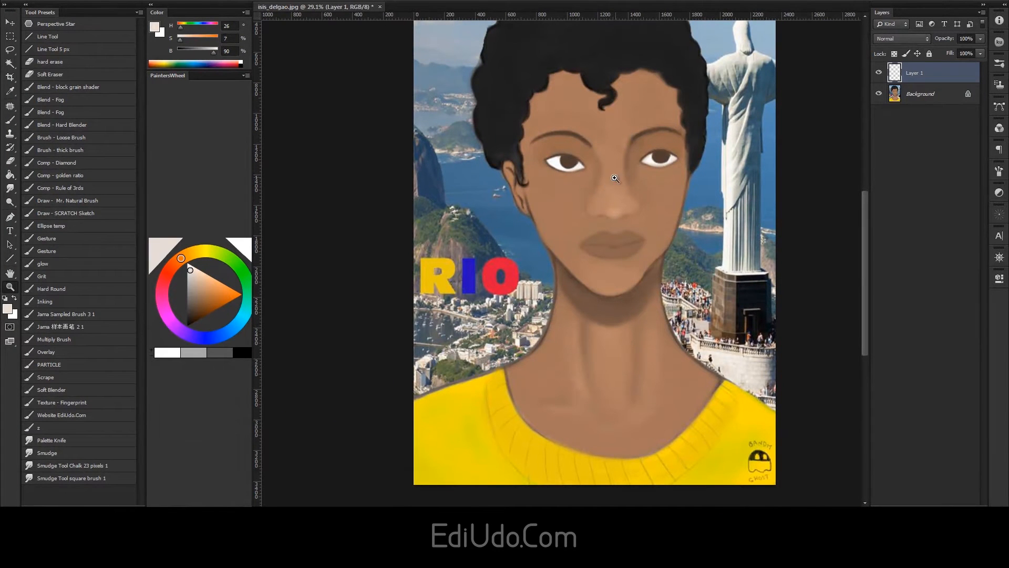
drag(566, 171, 631, 162)
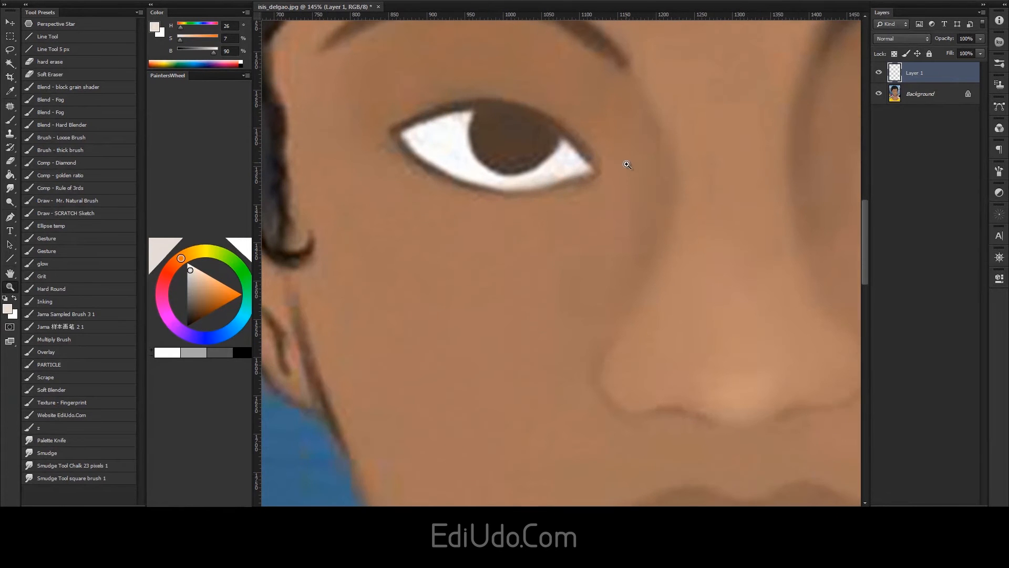
click(89, 207)
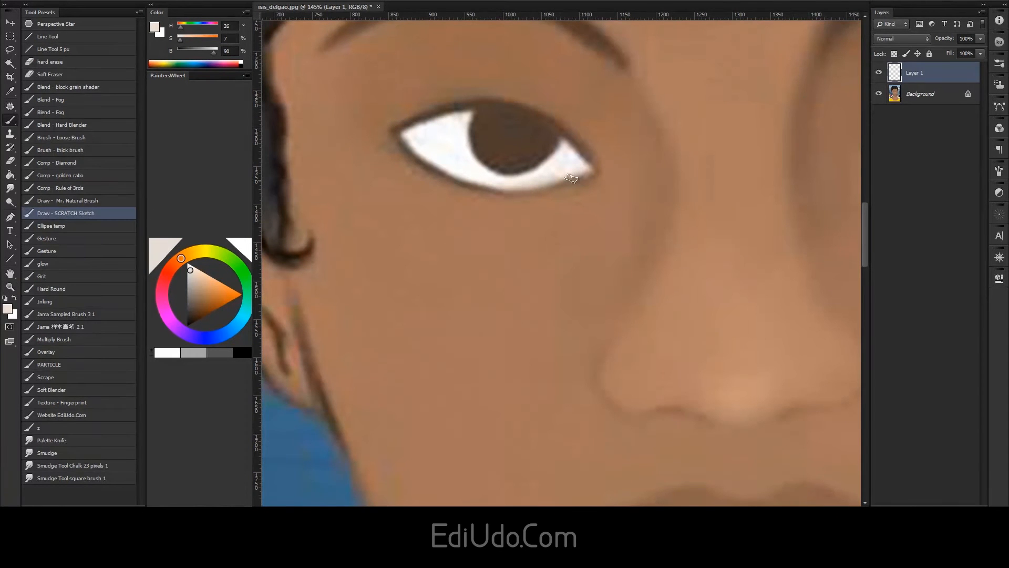
key(d)
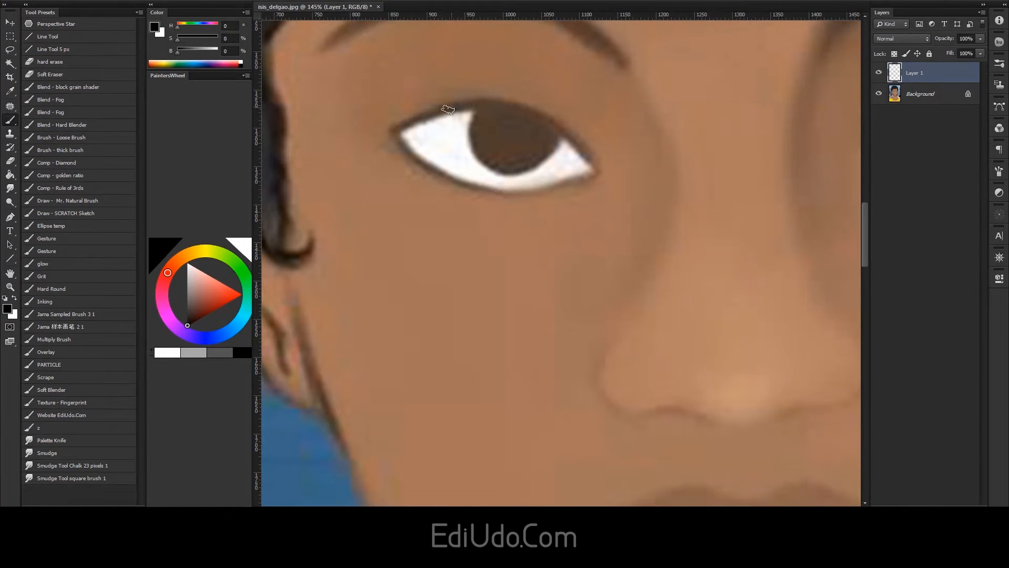
drag(490, 163, 477, 226)
mouse_move(379, 183)
mouse_down()
mouse_move(420, 161)
mouse_move(413, 164)
mouse_move(503, 145)
mouse_move(455, 146)
mouse_move(521, 151)
mouse_move(580, 201)
mouse_up()
drag(587, 243, 492, 249)
mouse_move(378, 193)
mouse_down()
mouse_move(486, 165)
mouse_move(478, 168)
mouse_move(549, 192)
mouse_up()
mouse_move(385, 198)
mouse_down()
mouse_move(447, 246)
mouse_move(506, 250)
mouse_up()
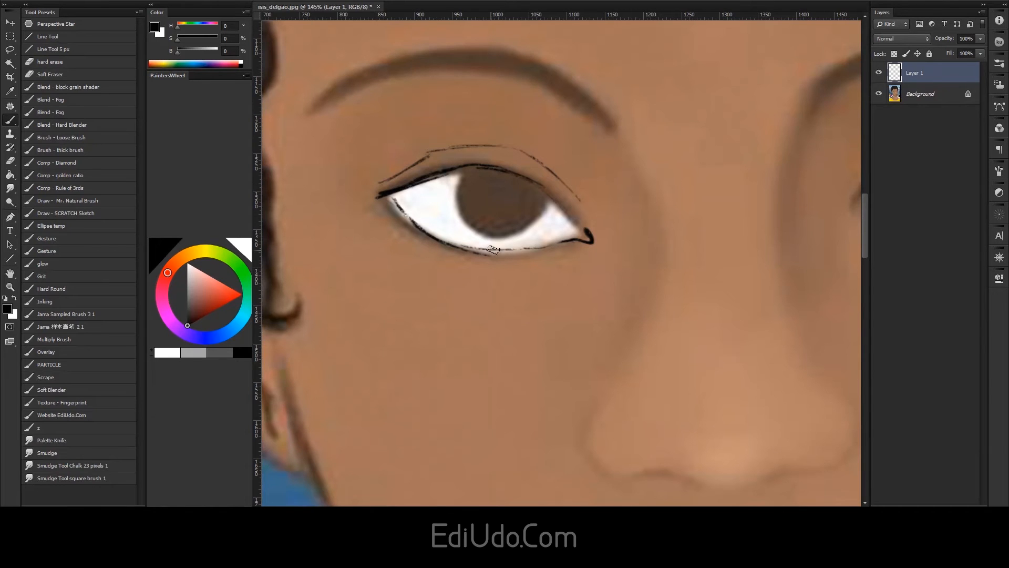
Step: Discard the layer with the black eye outline and add a new empty layer
key(z)
drag(581, 228, 639, 181)
drag(647, 235, 513, 273)
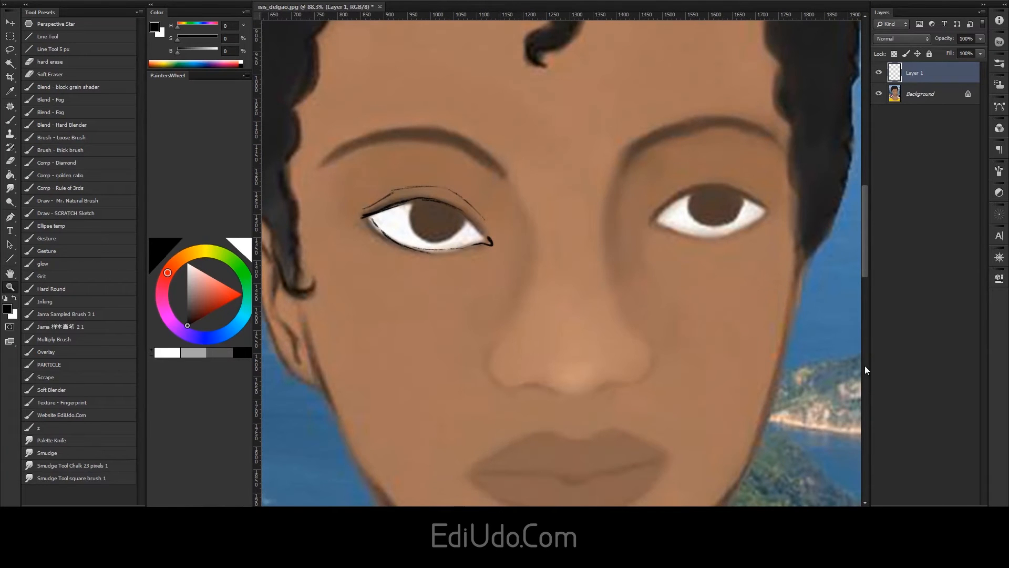
click(969, 507)
click(955, 506)
Step: Paint both eyes solid white within the eyelids, covering the irises
key(b)
key(x)
mouse_move(417, 219)
mouse_down()
mouse_move(445, 240)
mouse_move(410, 229)
mouse_move(447, 236)
mouse_move(420, 232)
mouse_move(425, 218)
mouse_move(442, 219)
mouse_move(419, 211)
mouse_move(414, 218)
mouse_move(468, 231)
mouse_move(423, 210)
mouse_move(436, 210)
mouse_move(444, 239)
mouse_up()
mouse_move(716, 210)
mouse_down()
mouse_move(686, 217)
mouse_move(715, 199)
mouse_move(687, 214)
mouse_move(733, 202)
mouse_move(691, 210)
mouse_move(717, 204)
mouse_move(724, 224)
mouse_move(688, 210)
mouse_move(744, 205)
mouse_move(717, 199)
mouse_move(689, 209)
mouse_move(745, 206)
mouse_move(697, 200)
mouse_move(676, 213)
mouse_up()
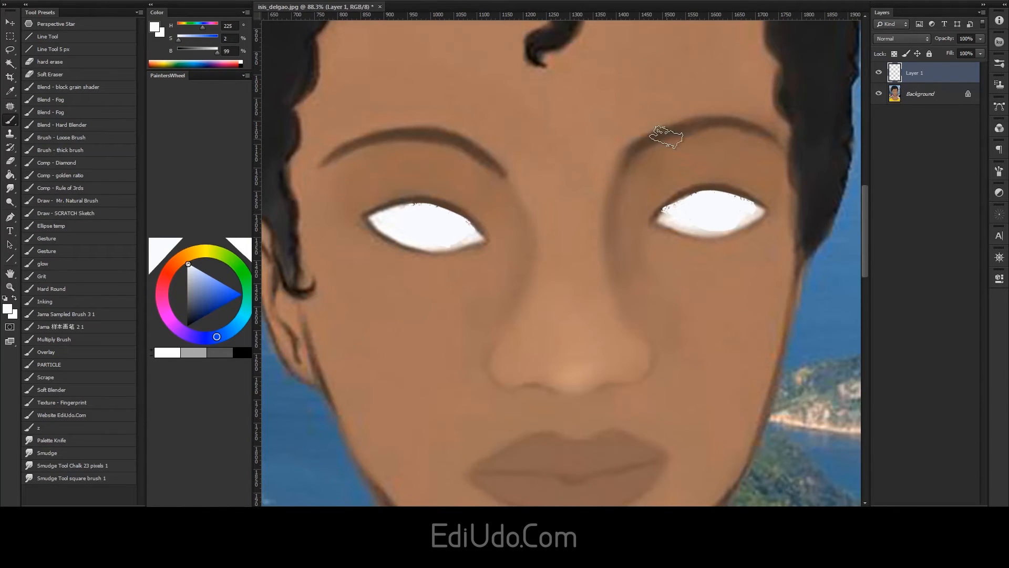
Step: Choose the Jama 样本画笔 2 1 brush preset and sample dark brown from the left-hand eye's edge
click(55, 329)
drag(563, 243, 541, 242)
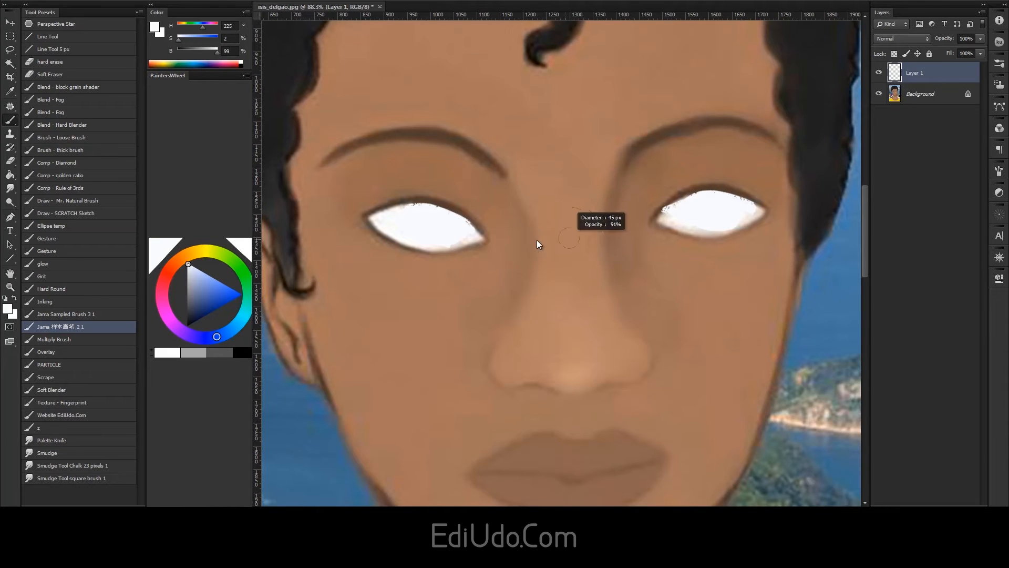
alt+click(461, 210)
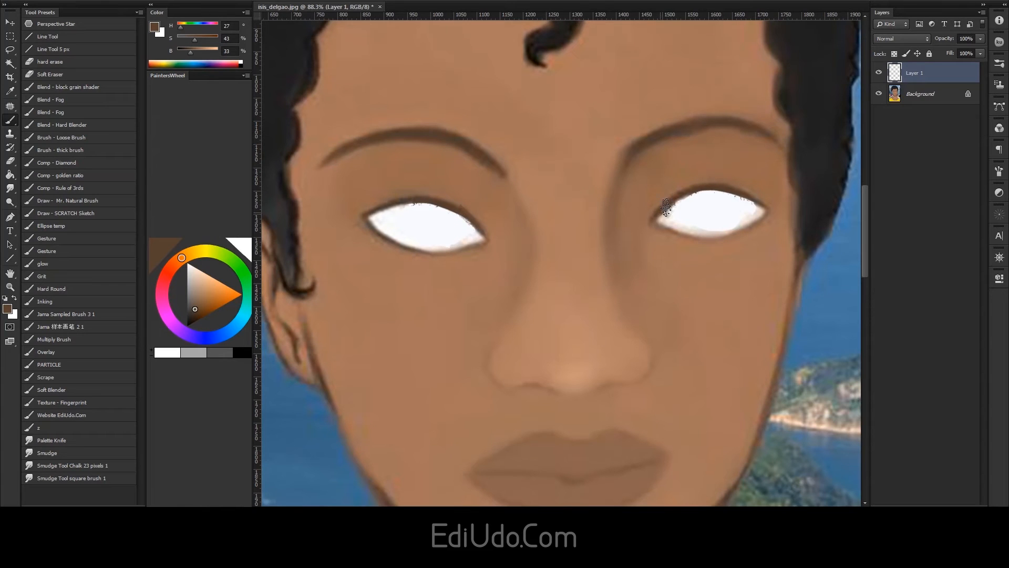
Step: Add a new layer and paint round brown irises in both eyes
click(953, 505)
key(z)
mouse_move(547, 266)
mouse_down()
mouse_move(491, 272)
mouse_move(532, 235)
mouse_up()
key(b)
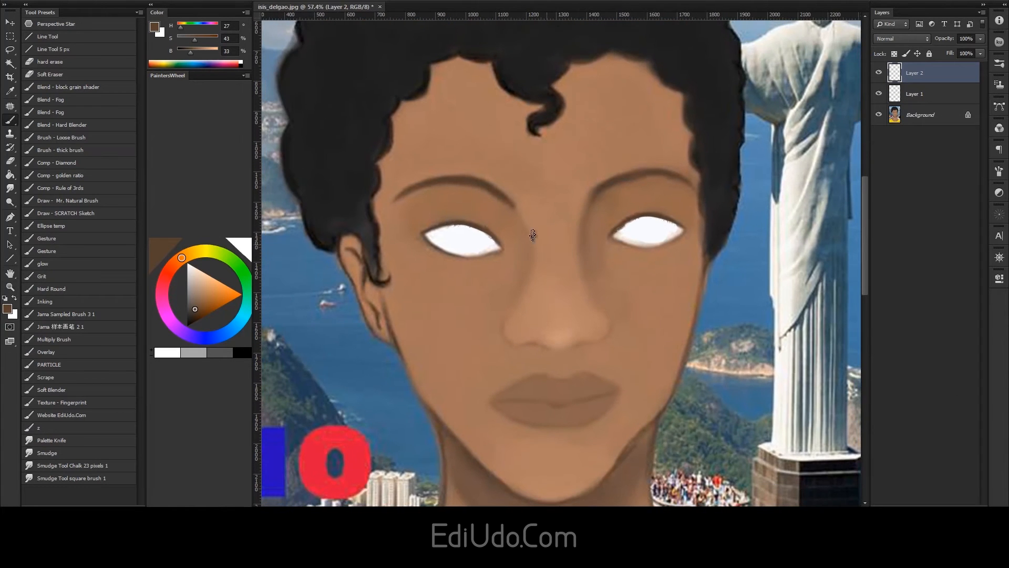
alt+click(478, 225)
mouse_move(458, 237)
mouse_down()
mouse_move(462, 229)
mouse_move(453, 239)
mouse_move(473, 247)
mouse_move(465, 232)
mouse_move(484, 243)
mouse_move(475, 229)
mouse_up()
mouse_move(456, 227)
mouse_down()
mouse_move(447, 250)
mouse_move(459, 251)
mouse_up()
mouse_move(633, 237)
mouse_down()
mouse_move(651, 224)
mouse_move(634, 222)
mouse_move(664, 224)
mouse_up()
Step: Sample dark tones around the right-hand eye and darken the upper eyelid lines
alt+click(703, 192)
alt+click(675, 222)
alt+click(652, 217)
drag(437, 230, 456, 228)
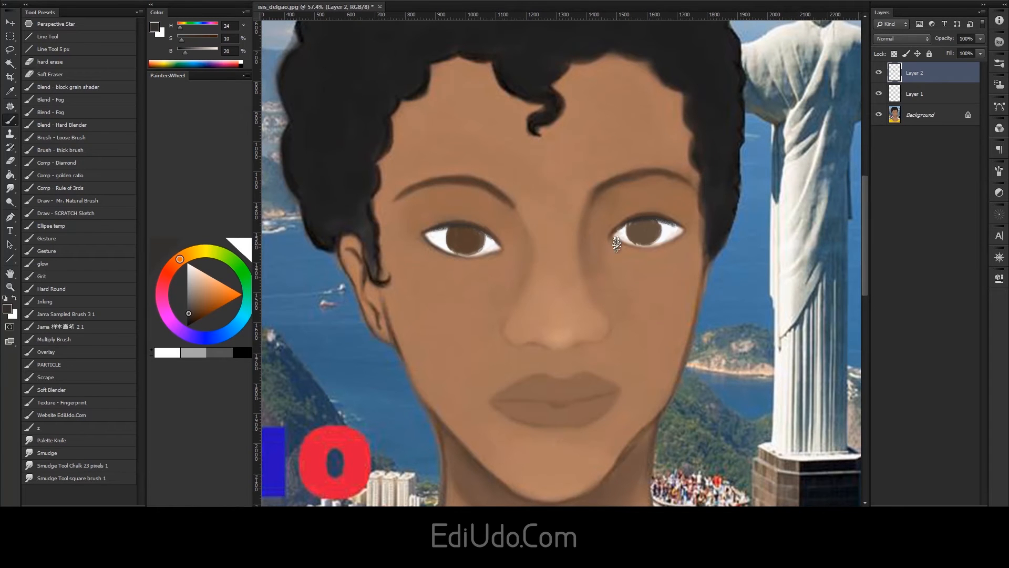
Step: Flip the canvas horizontally and examine the placement and symmetry of the eyes in the mirrored face
key(z)
mouse_move(574, 301)
mouse_down()
mouse_move(548, 300)
mouse_move(557, 297)
mouse_up()
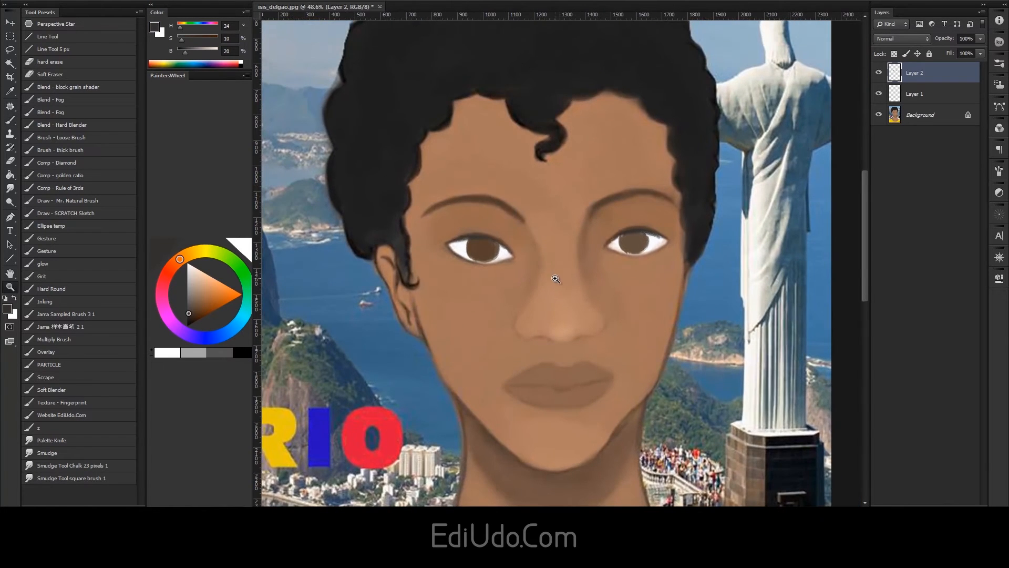
key(ctrl+shift+h)
key(ctrl+shift+h)
key(ctrl+shift+h)
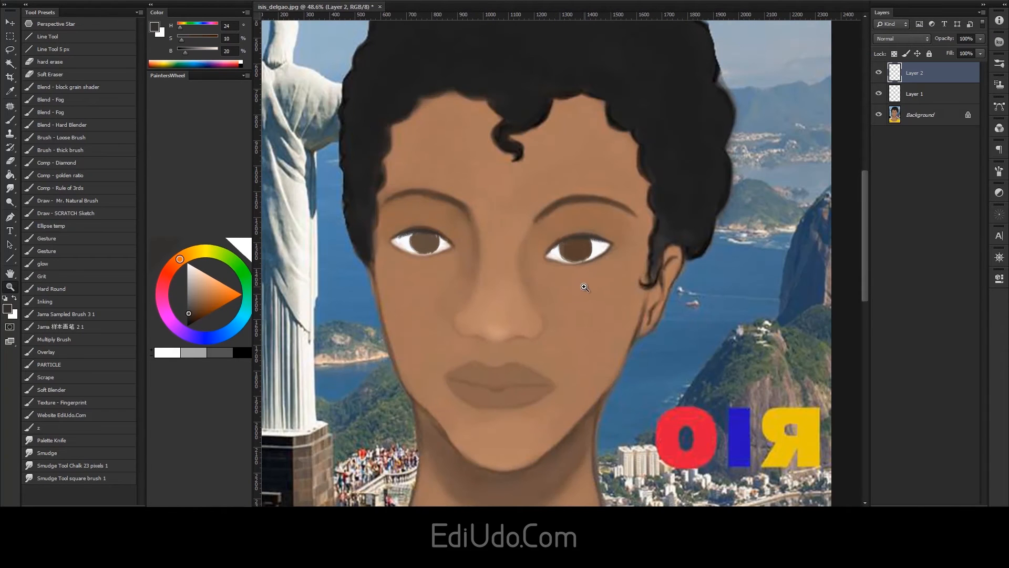
drag(568, 296, 547, 292)
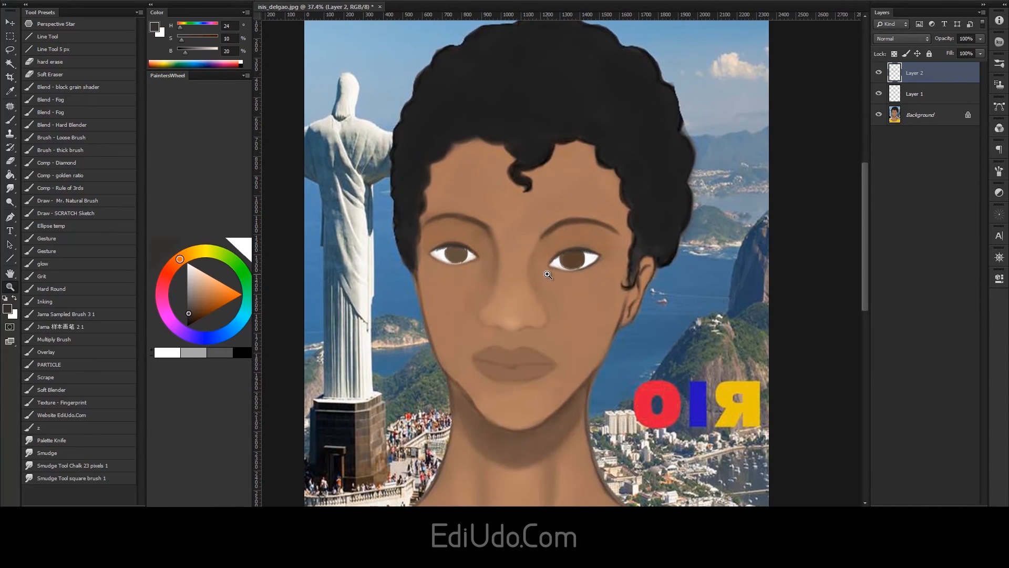
drag(532, 279, 547, 276)
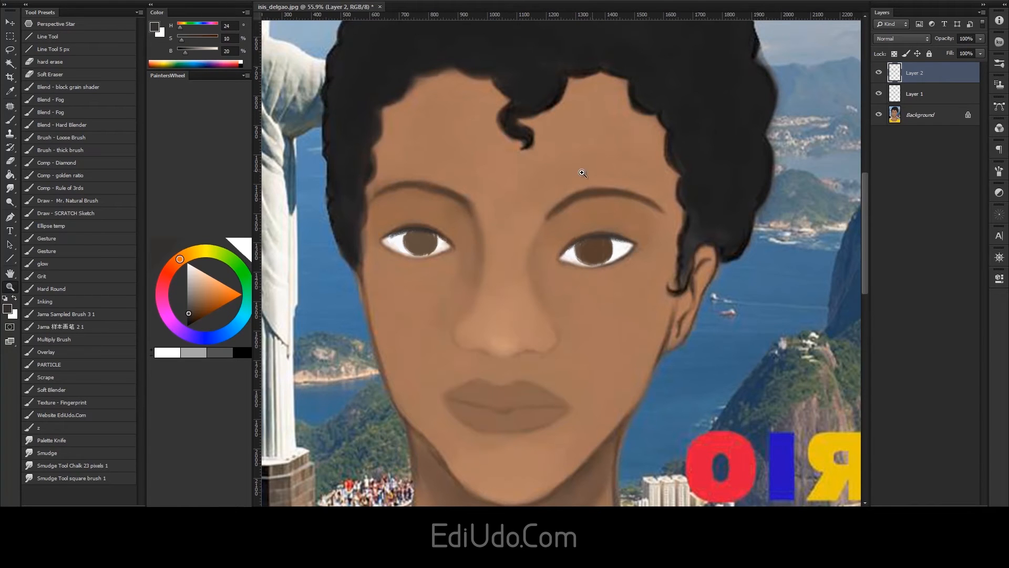
drag(508, 270, 542, 246)
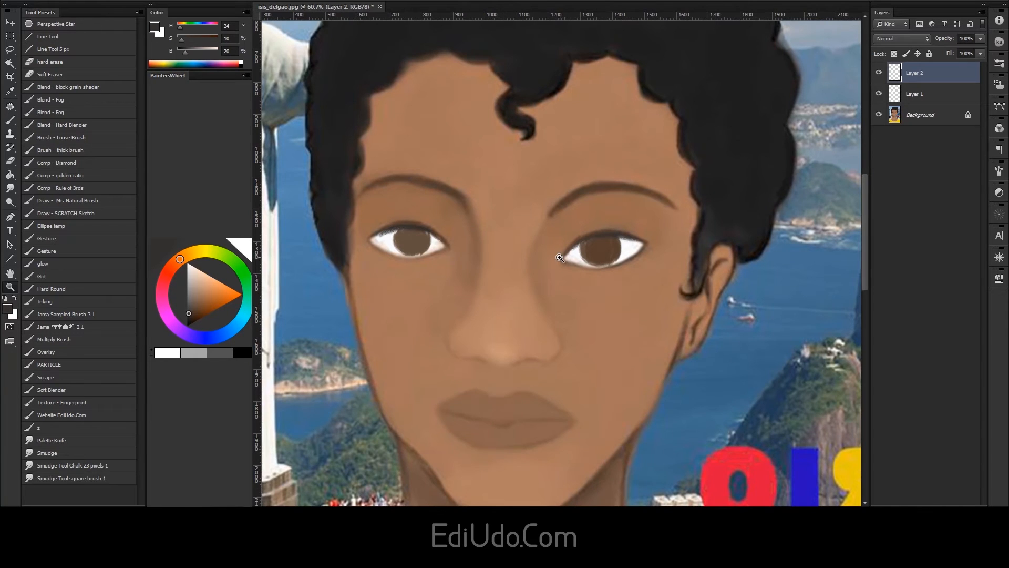
drag(509, 254, 544, 245)
Step: Sample dark brown and draw the lower contour of the nose and the line between the lips, extended at the mouth corners
key(b)
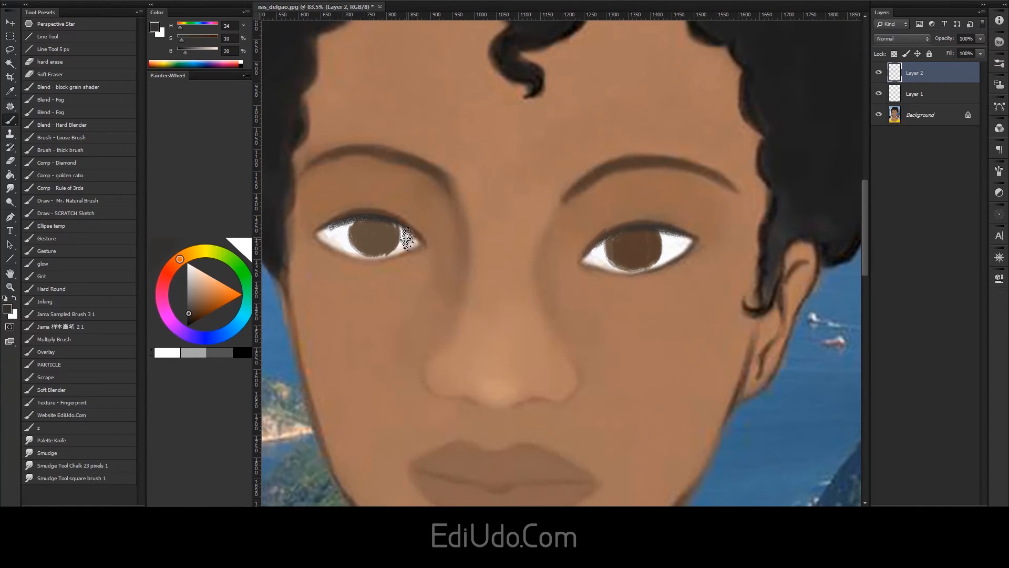
alt+click(352, 219)
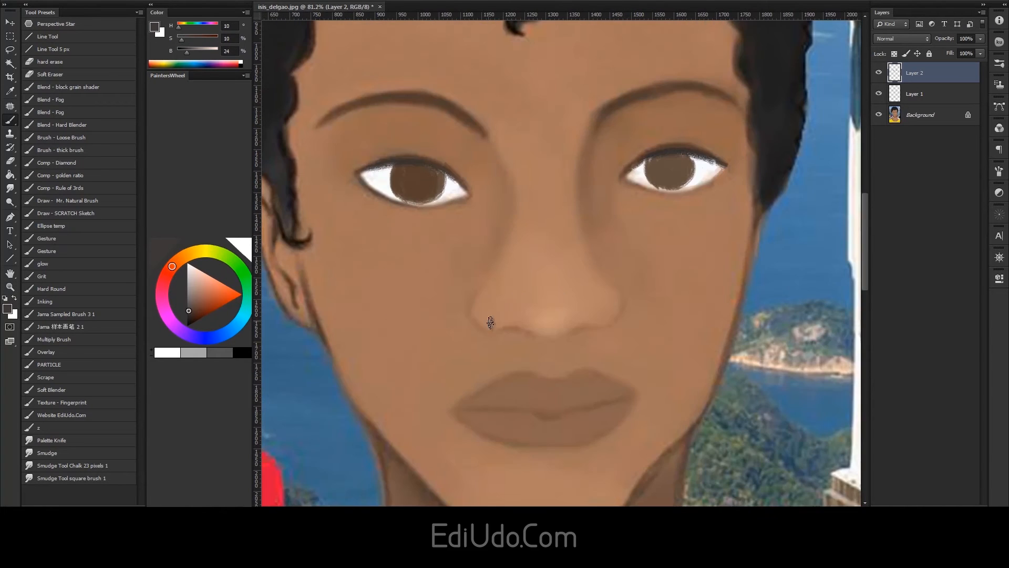
alt+click(455, 166)
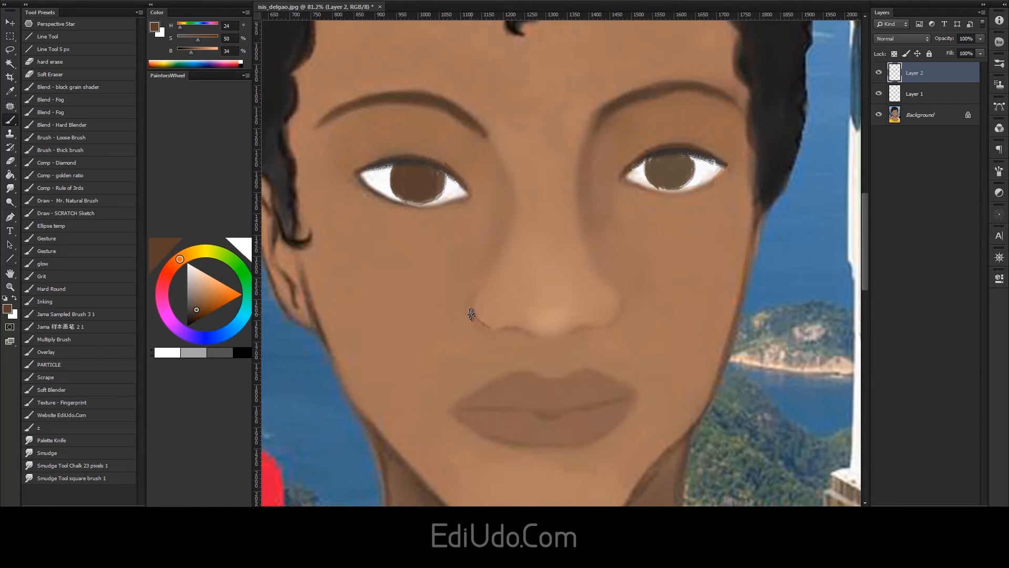
mouse_move(474, 312)
mouse_down()
mouse_move(492, 331)
mouse_move(475, 308)
mouse_move(482, 327)
mouse_move(536, 340)
mouse_move(612, 326)
mouse_up()
drag(458, 406, 462, 405)
drag(564, 415, 646, 396)
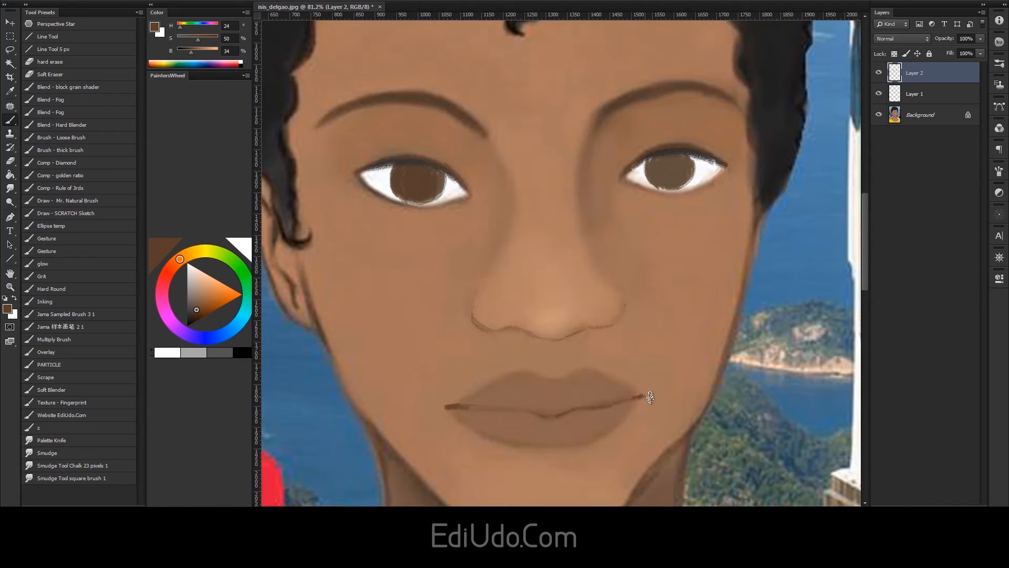
Step: Sample white from the eye and dab a small highlight on each iris
key(z)
drag(609, 405, 568, 405)
drag(653, 306, 680, 306)
key(b)
alt+click(503, 314)
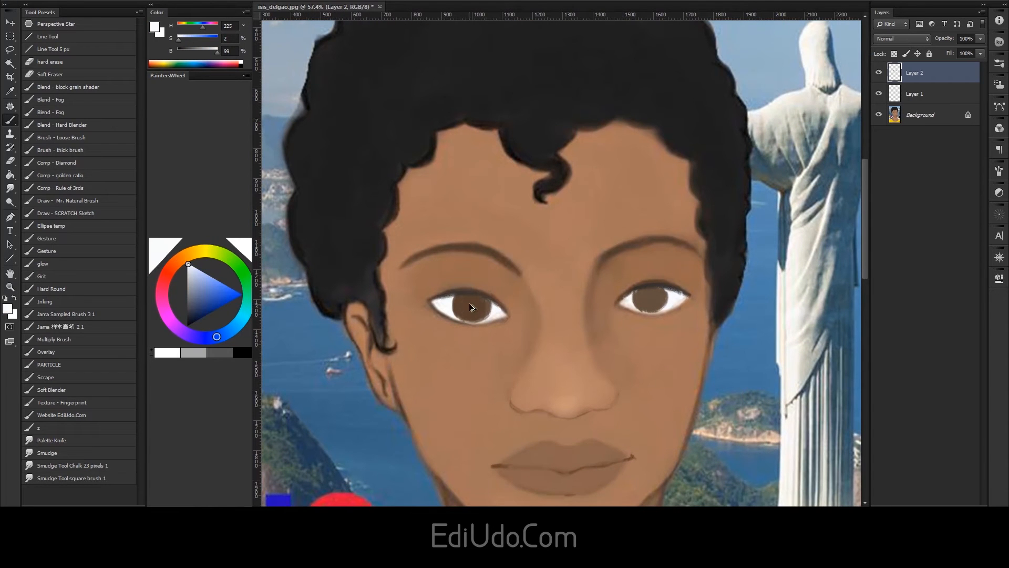
click(470, 304)
click(649, 296)
Step: Toggle the visibility of Layer 1 and Layer 2 to compare the repainted face with the original
key(z)
drag(591, 320, 552, 336)
drag(612, 240, 644, 223)
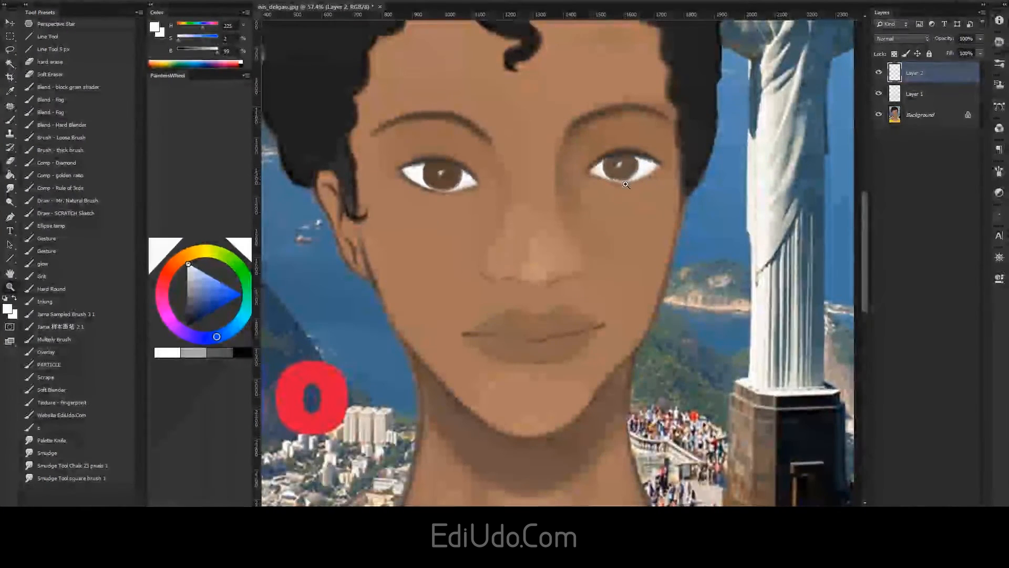
drag(878, 94, 879, 72)
Step: Repaint the white highlight in the right-hand iris and touch up the eyes with sampled dark brown and white
click(628, 172)
key(b)
click(614, 160)
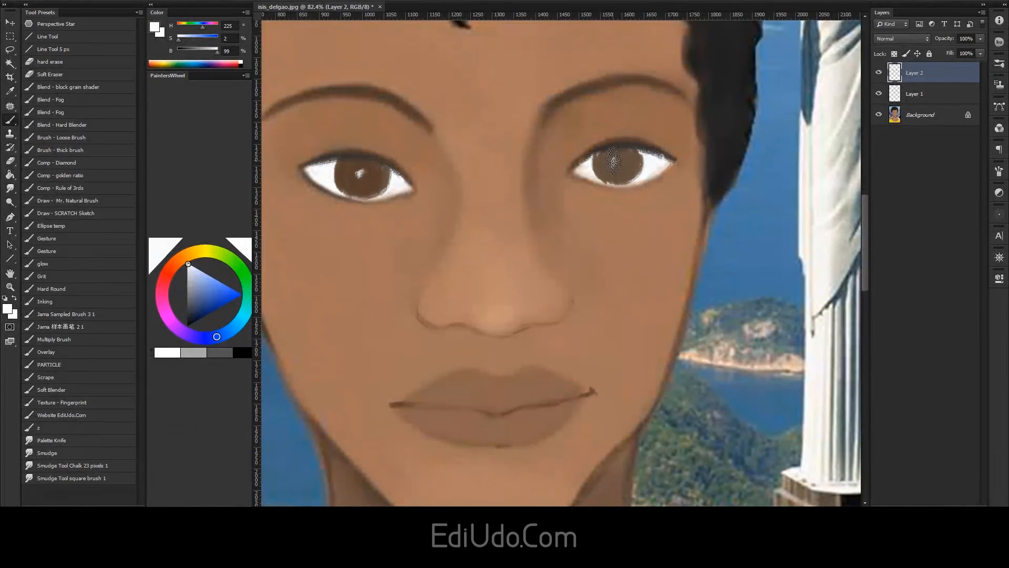
alt+click(336, 152)
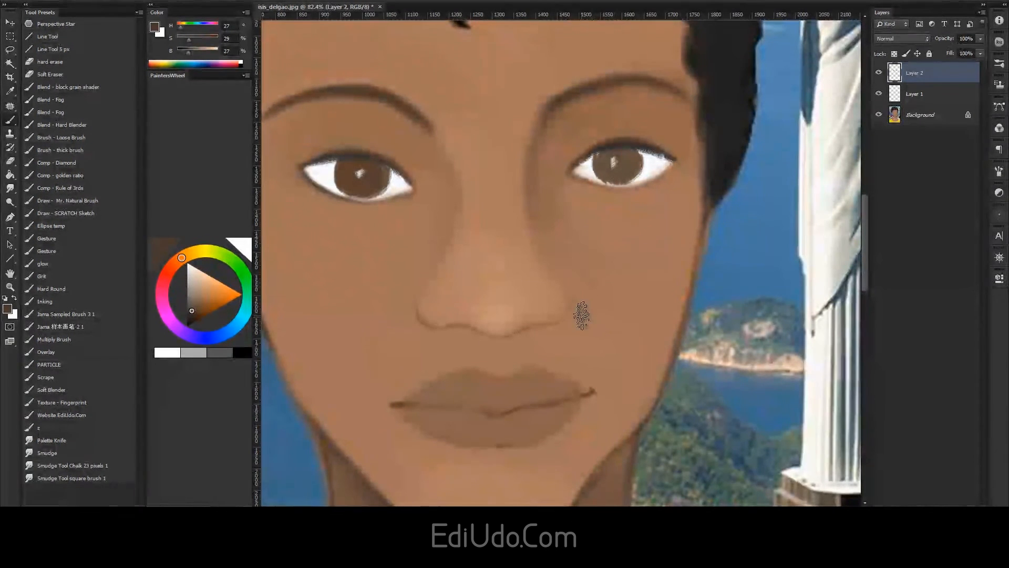
alt+click(657, 158)
Step: Sample the light skin tone and paint over the vertical shadows on the neck down to the upper chest
key(z)
drag(607, 304, 532, 293)
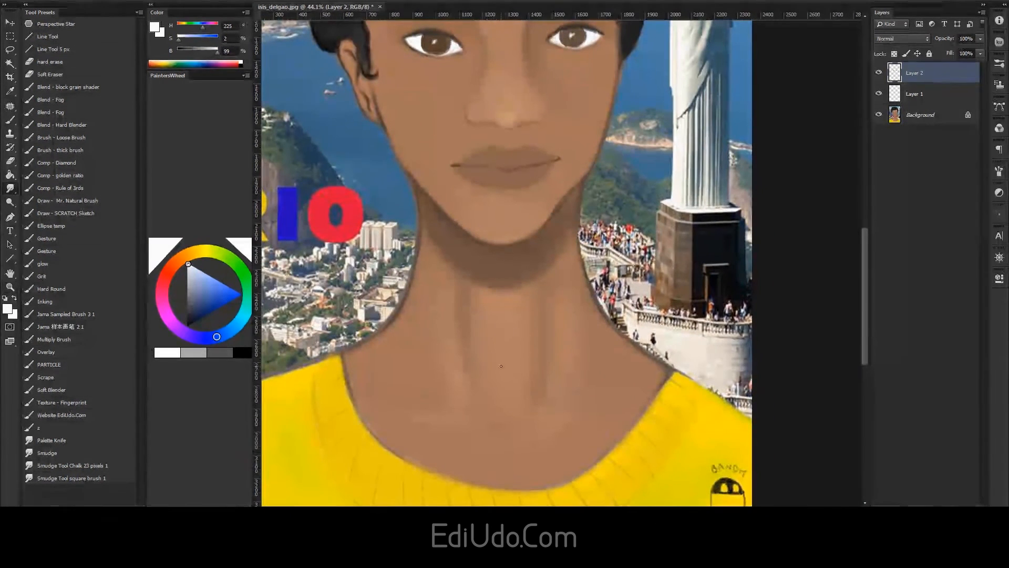
key(b)
alt+click(515, 268)
mouse_move(515, 297)
mouse_down()
mouse_move(462, 361)
mouse_move(463, 401)
mouse_move(563, 384)
mouse_move(473, 420)
mouse_up()
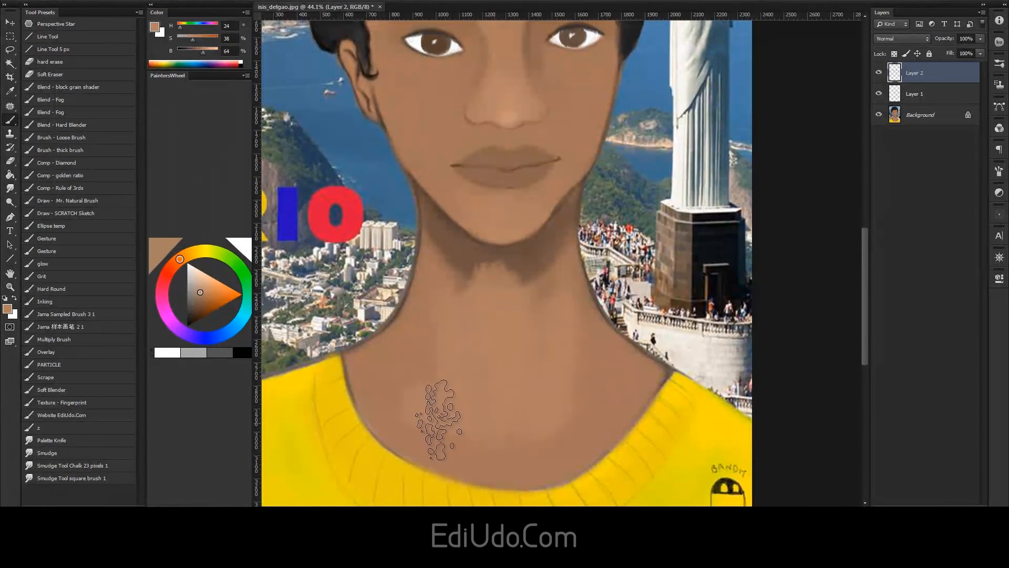
Step: Cover the dark shadow beneath the chin with sampled neck skin tone and touch up the jawline in sampled dark brown
alt+click(410, 342)
mouse_move(451, 257)
mouse_down()
mouse_move(444, 264)
mouse_move(476, 278)
mouse_move(468, 253)
mouse_move(478, 268)
mouse_move(468, 266)
mouse_move(504, 262)
mouse_up()
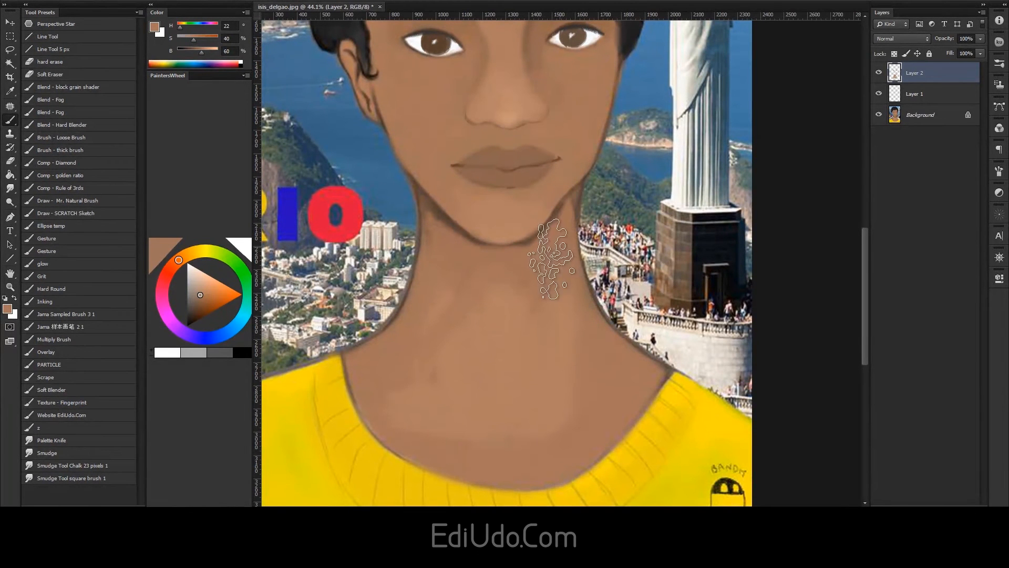
drag(426, 203, 444, 233)
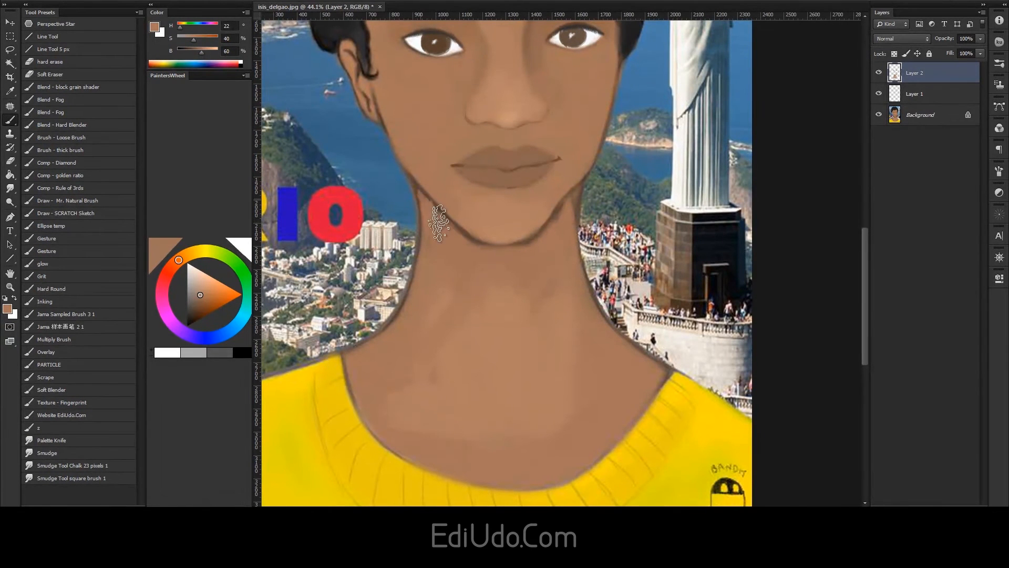
click(880, 75)
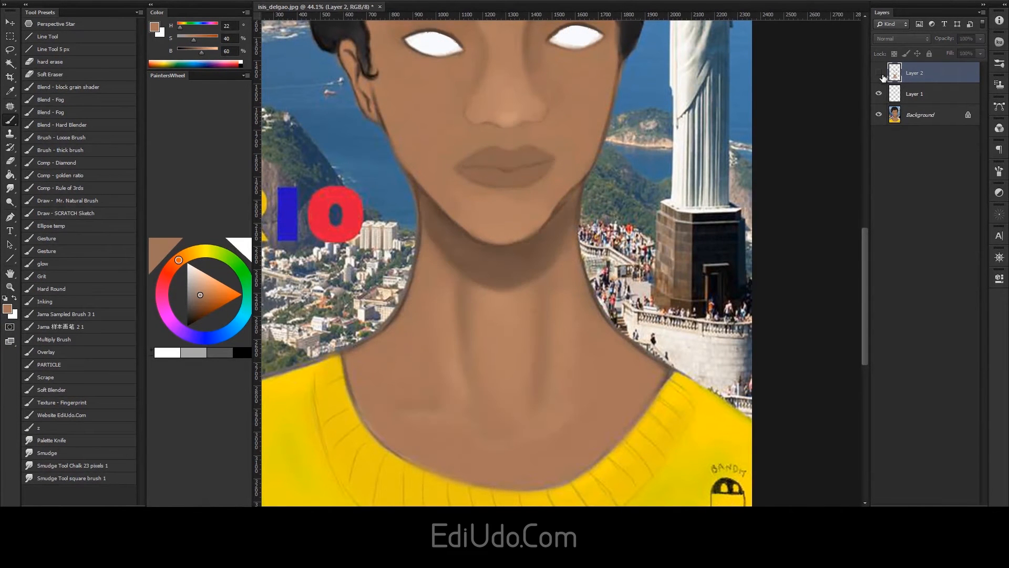
click(878, 72)
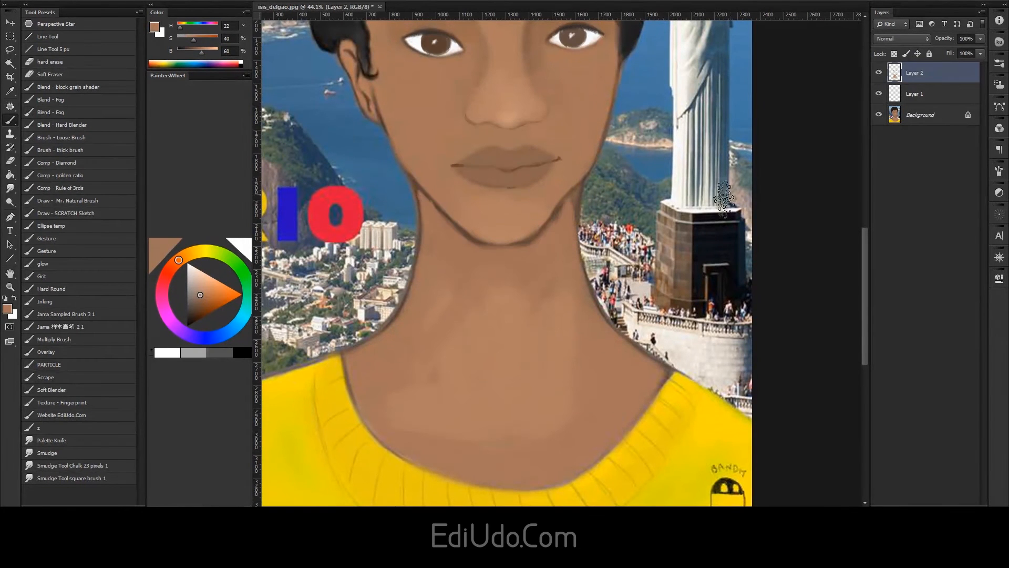
alt+click(532, 236)
drag(576, 172, 559, 214)
Step: Switch to white and paint a short stroke in the hair above the forehead
drag(525, 156, 506, 287)
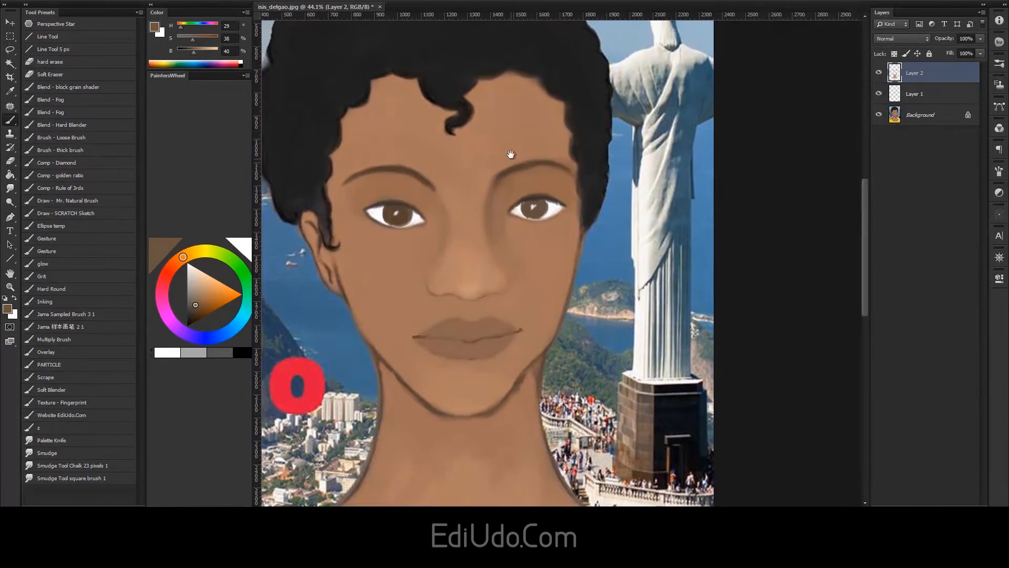
drag(511, 140, 525, 235)
key(x)
key(x)
key(x)
drag(475, 63, 476, 177)
mouse_move(451, 122)
mouse_down()
mouse_move(475, 178)
mouse_move(505, 143)
mouse_up()
drag(634, 289, 672, 136)
Step: Hide Layer 1 and toggle Layer 2's visibility to compare the repaint with the original portrait
click(878, 93)
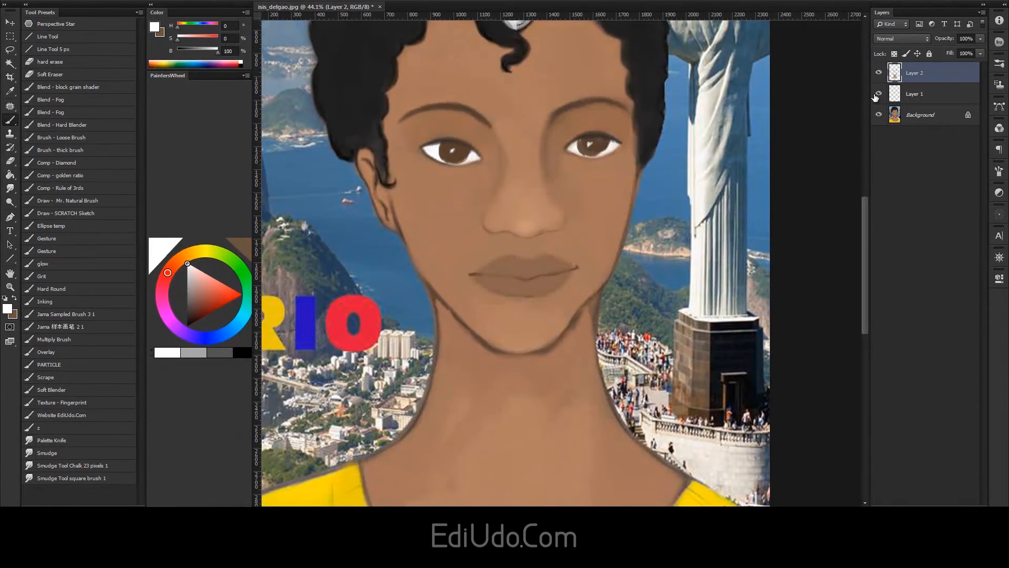
click(876, 75)
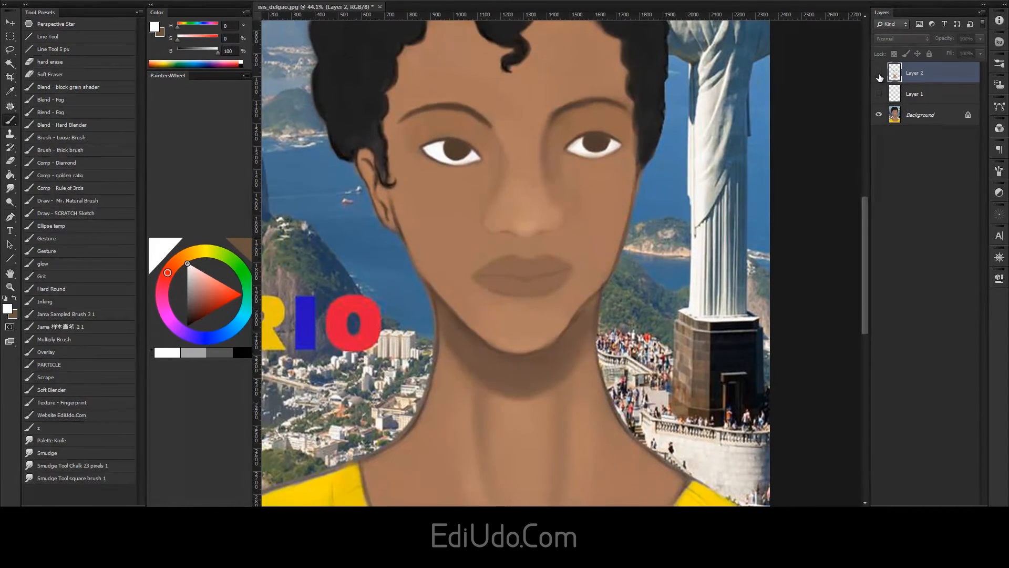
click(879, 73)
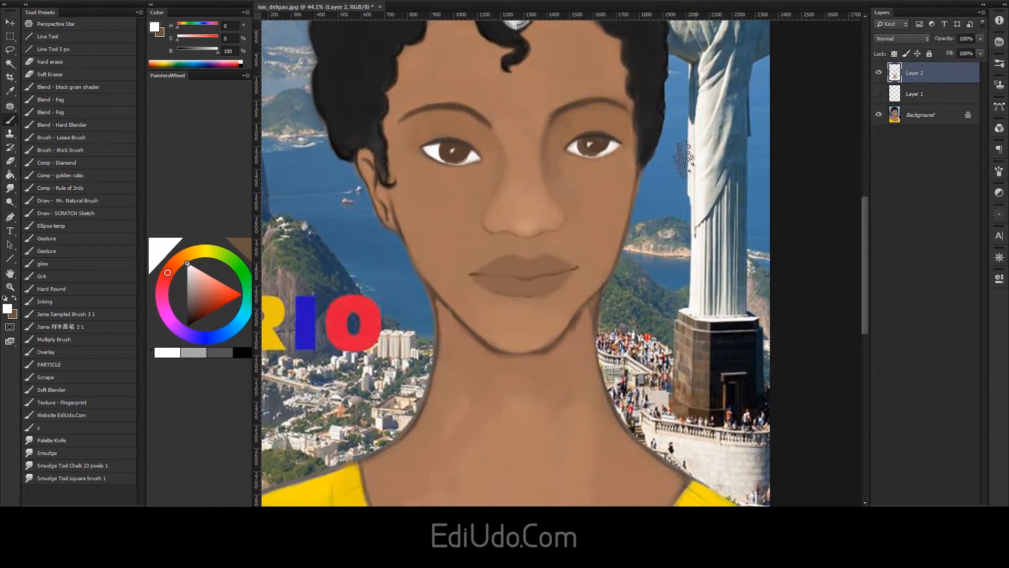
Step: Sample the dark brown and try painting shadows beneath the nose and under the lower lip
drag(604, 209, 536, 306)
alt+click(402, 247)
drag(461, 331, 458, 331)
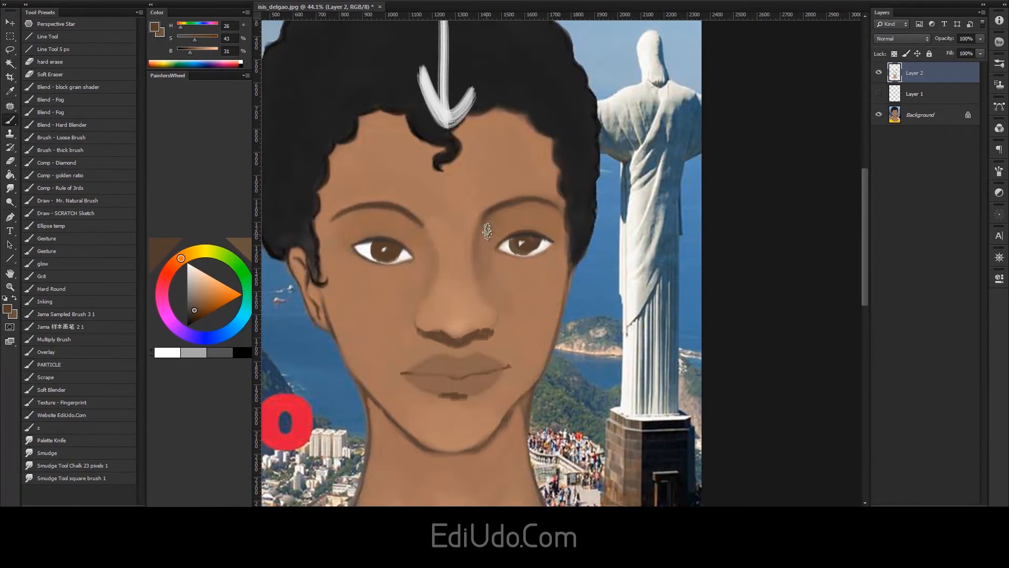
key(ctrl+alt+z)
key(ctrl+alt+z)
key(ctrl+alt+z)
Step: Erase the white arrow drawn over the hair above the forehead
key(z)
drag(527, 203, 476, 191)
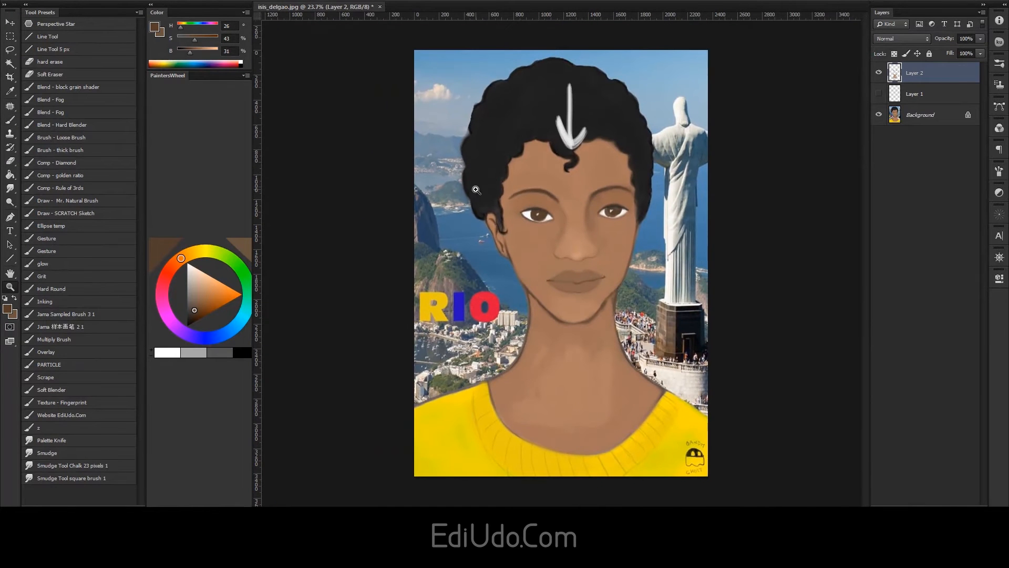
mouse_move(566, 141)
mouse_down()
mouse_move(565, 164)
mouse_move(571, 127)
mouse_up()
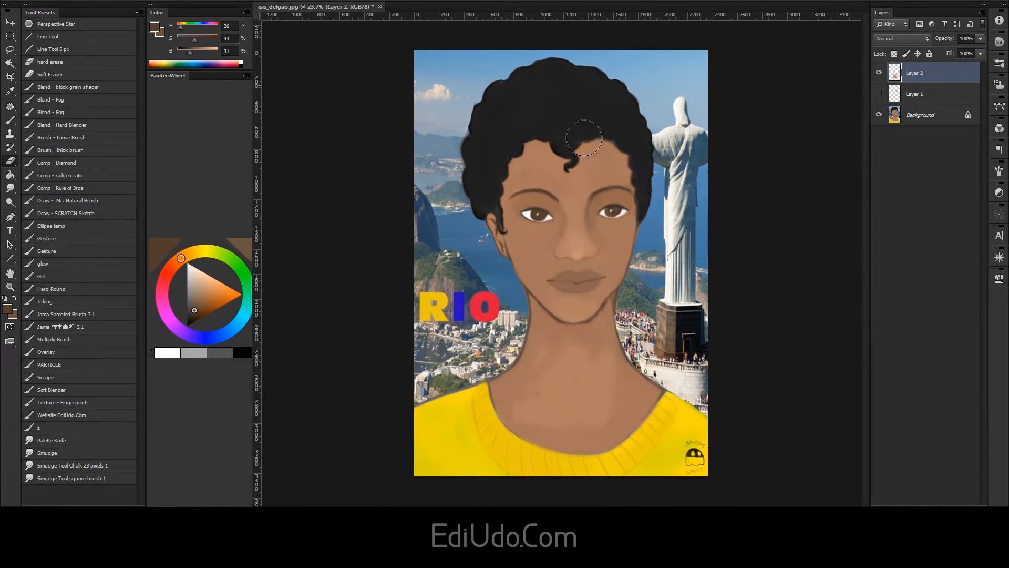
Step: Try sketching white light-direction arrows in the sky and on the statue's shoulder with the Draw - SCRATCH Sketch brush
drag(705, 140, 591, 190)
click(102, 217)
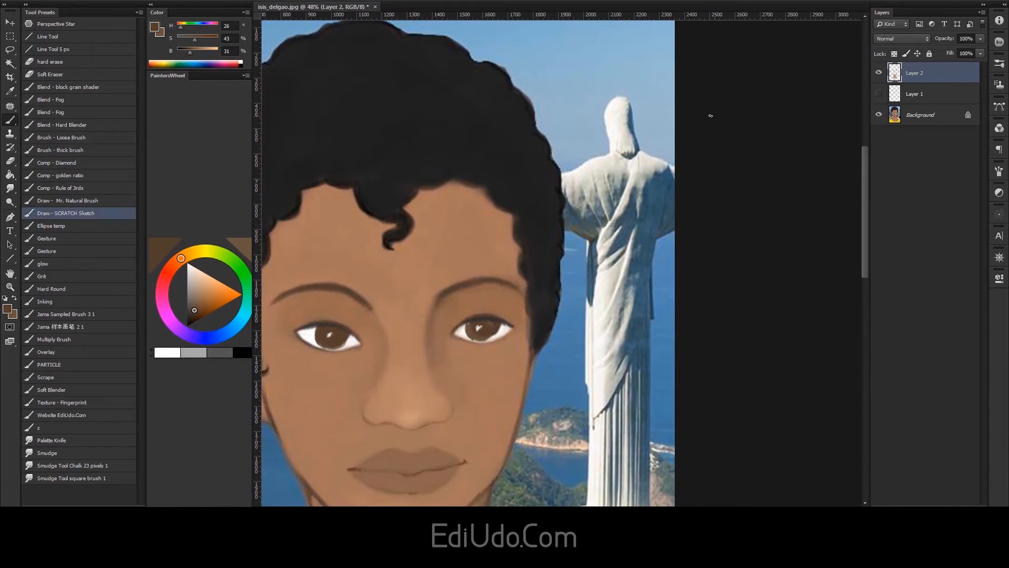
key(d)
key(x)
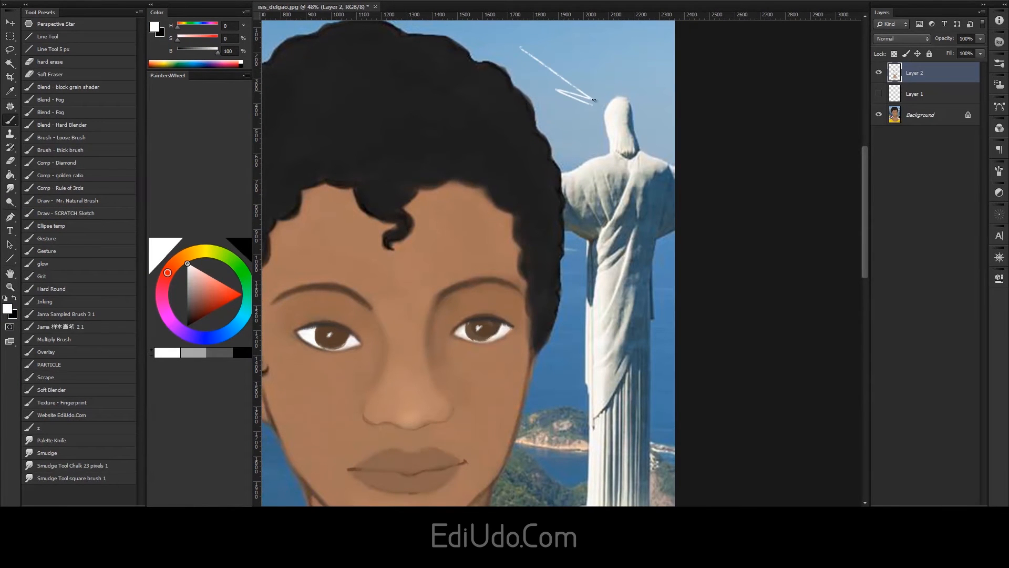
key(ctrl+z)
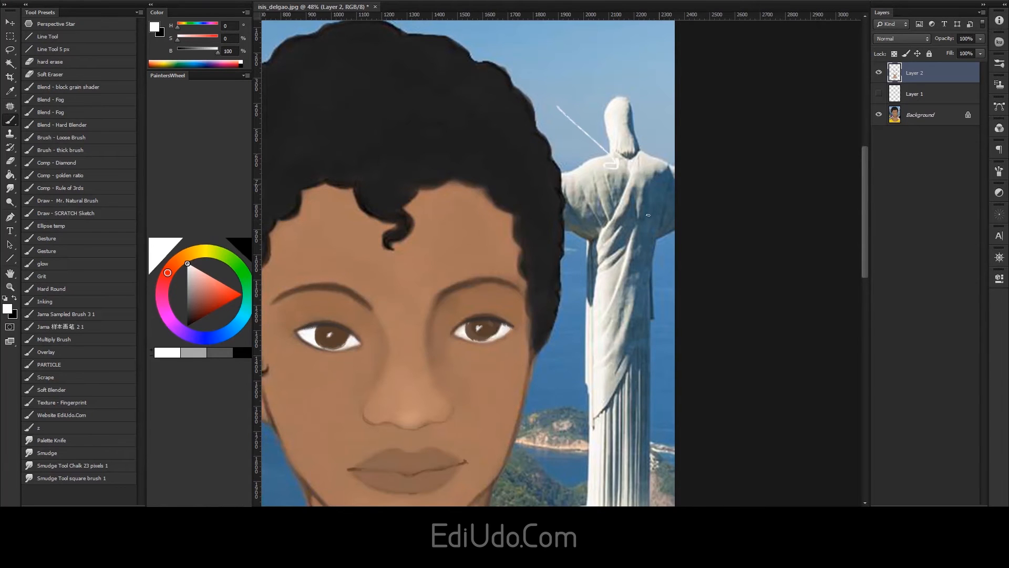
key(ctrl+z)
key(z)
drag(596, 212, 589, 225)
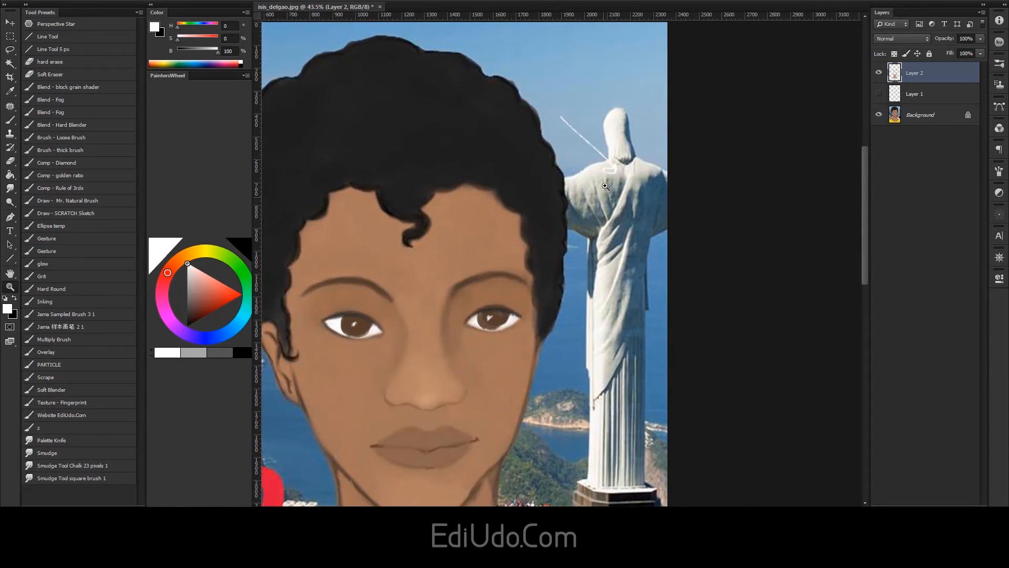
key(ctrl+z)
Step: Try sketching white marks over the sky around the hair and across the face to indicate the lighting
drag(645, 219, 692, 213)
drag(642, 191, 582, 230)
mouse_move(638, 191)
mouse_down()
mouse_move(657, 180)
mouse_move(605, 193)
mouse_up()
key(b)
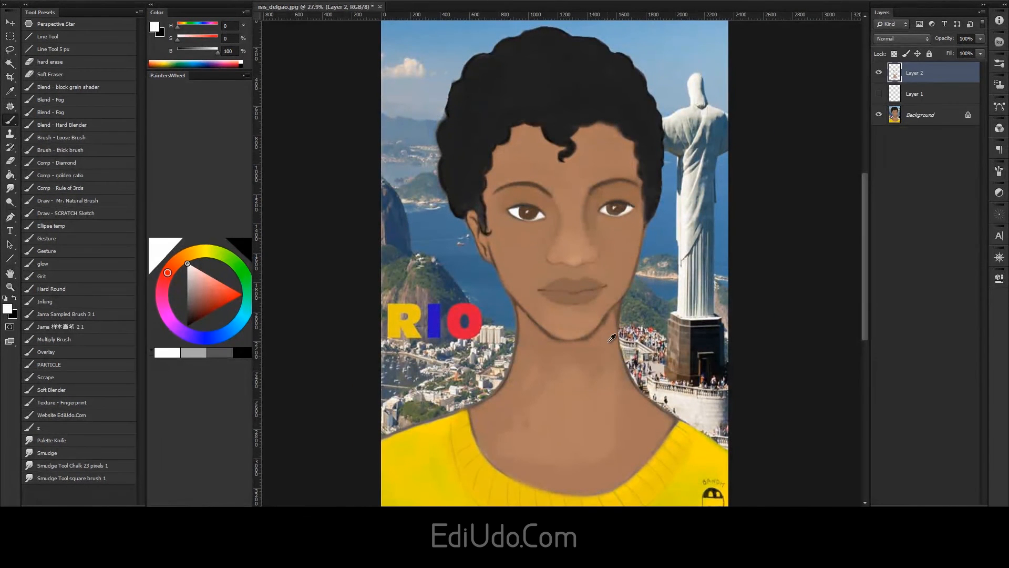
alt+click(613, 324)
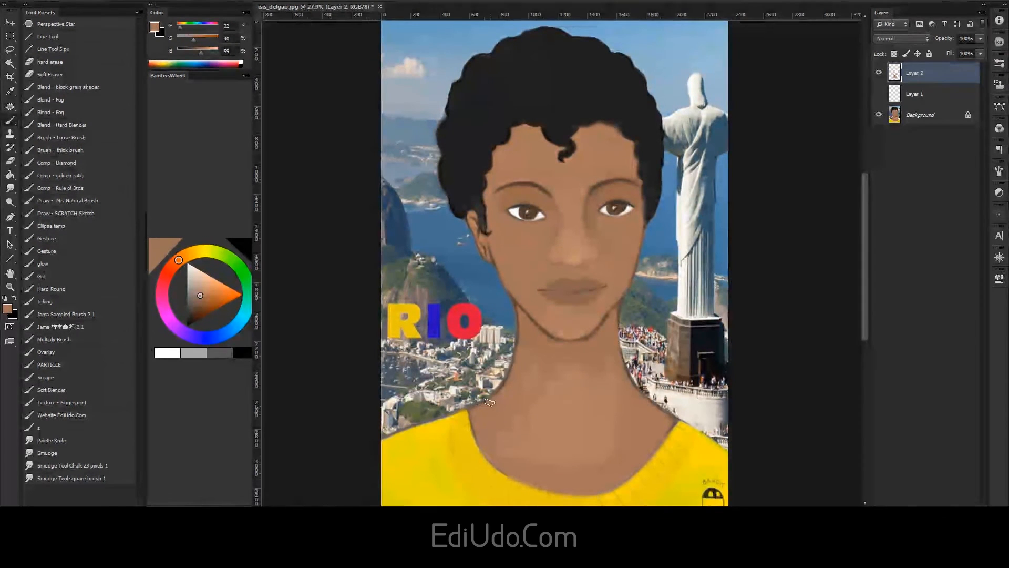
drag(640, 208, 609, 281)
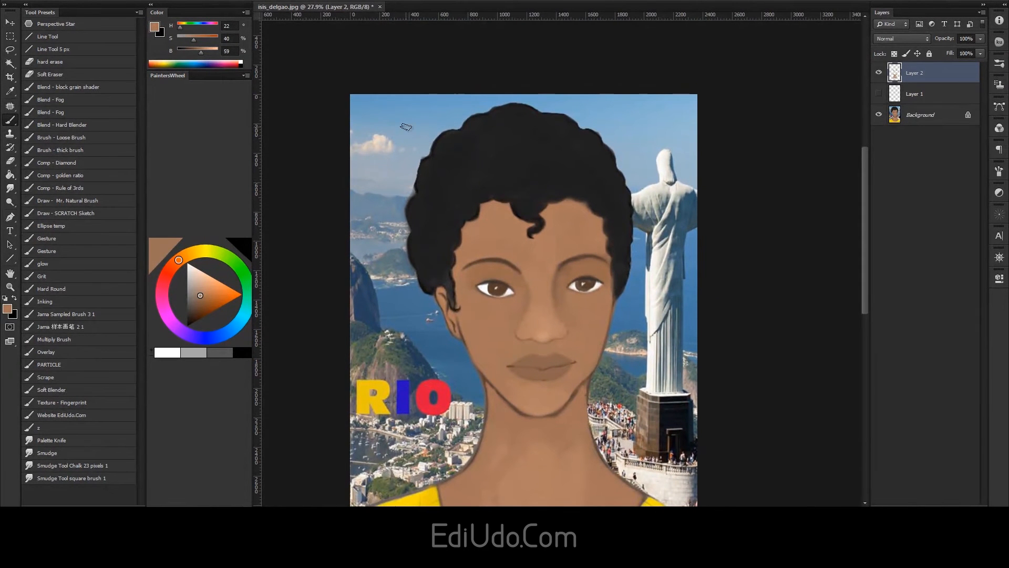
key(d)
key(x)
mouse_move(381, 105)
mouse_down()
mouse_move(410, 152)
mouse_move(436, 116)
mouse_up()
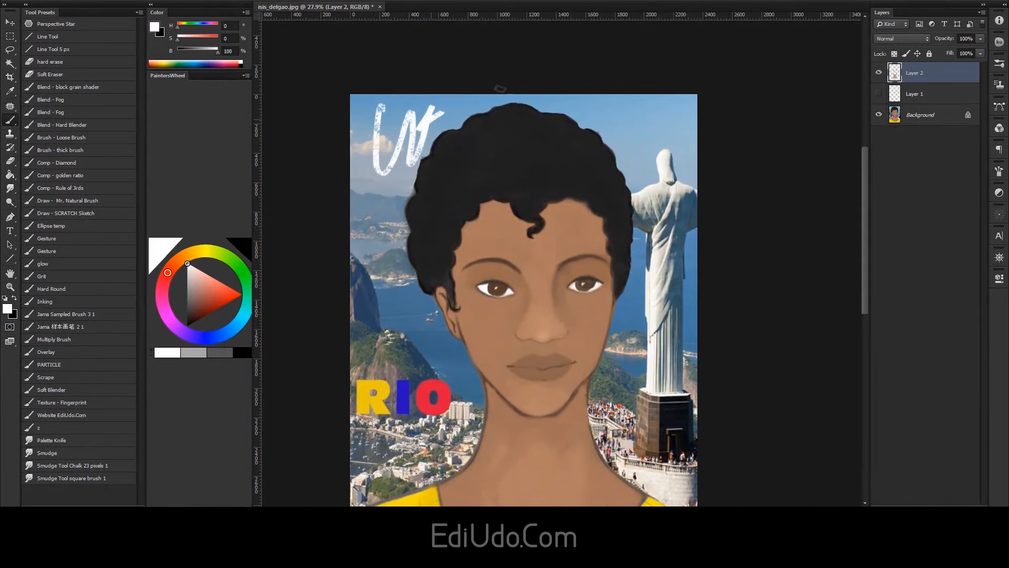
drag(619, 118, 638, 136)
key(ctrl+z)
mouse_move(518, 174)
mouse_down()
mouse_move(495, 212)
mouse_move(537, 293)
mouse_move(575, 281)
mouse_up()
key(ctrl+z)
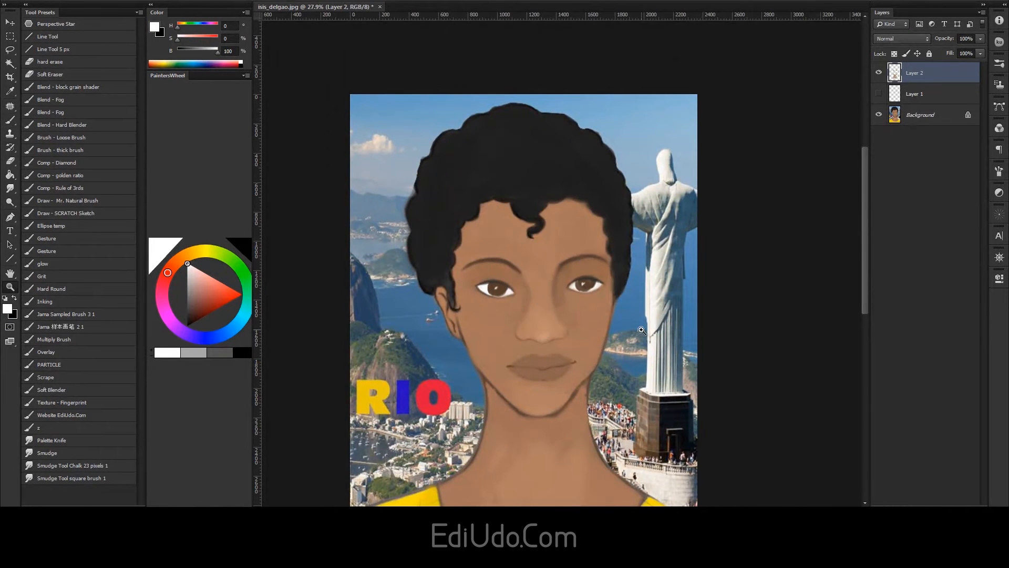
Step: Add a new layer above the repaint, sample the light blue of the sky and set the layer's blend mode to Multiply
alt+click(646, 330)
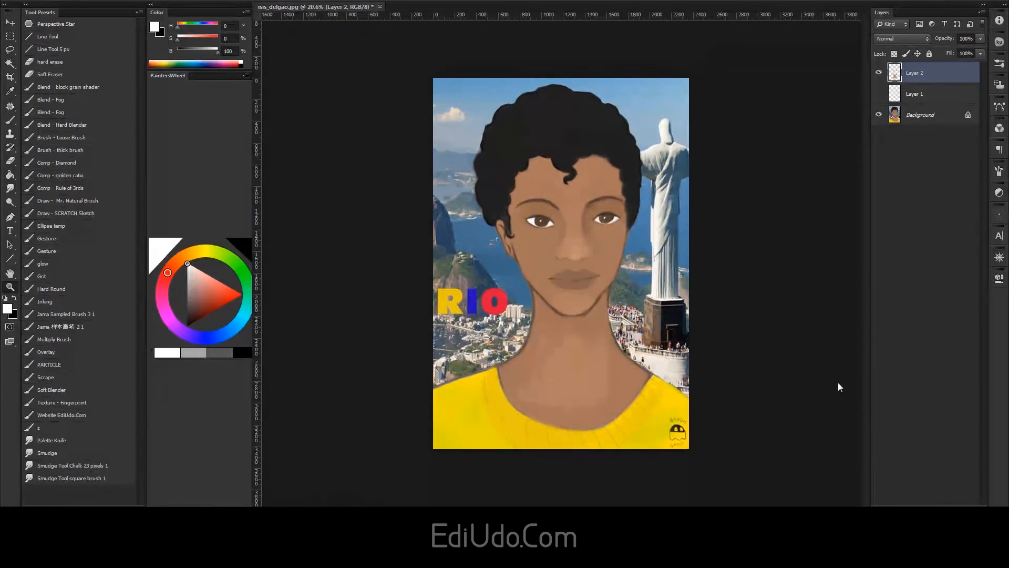
click(942, 506)
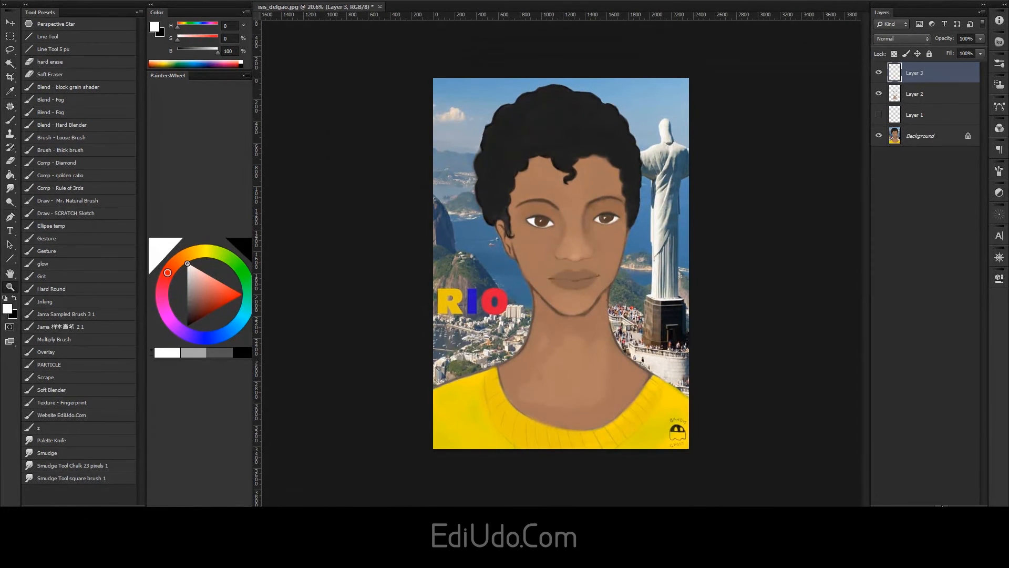
click(85, 327)
alt+click(666, 94)
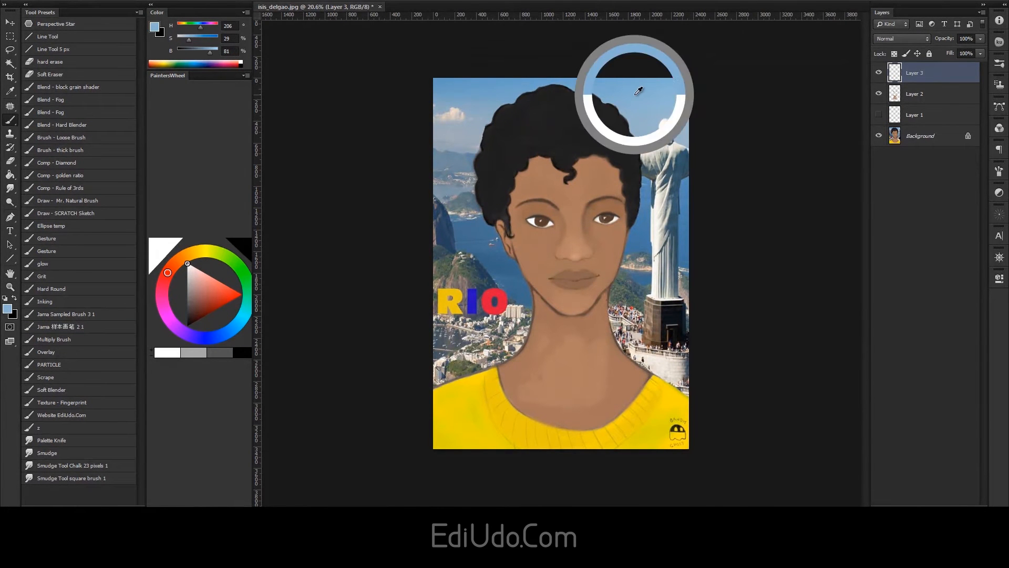
scroll(667, 100, up, 3)
alt+click(652, 73)
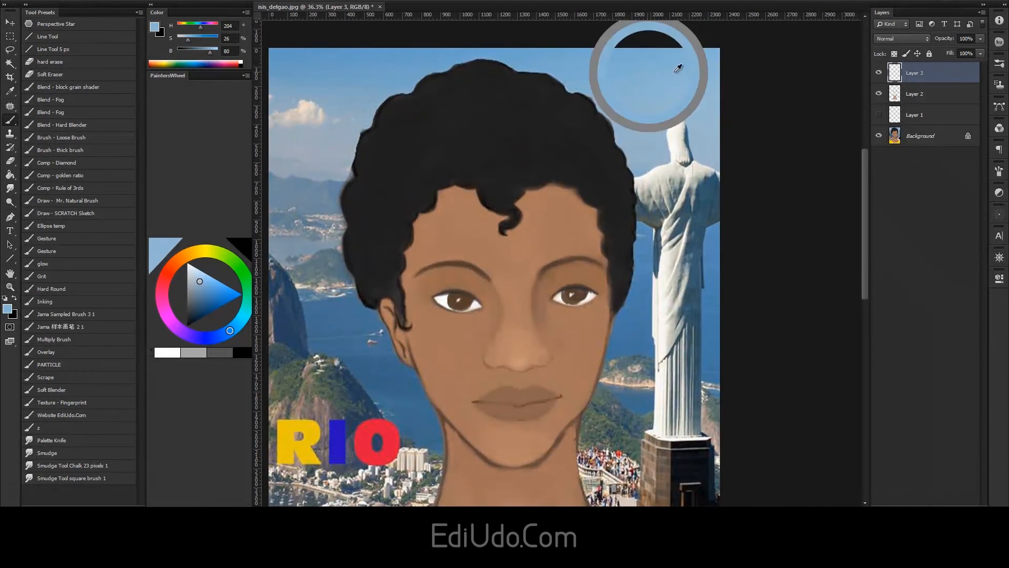
click(915, 39)
click(902, 84)
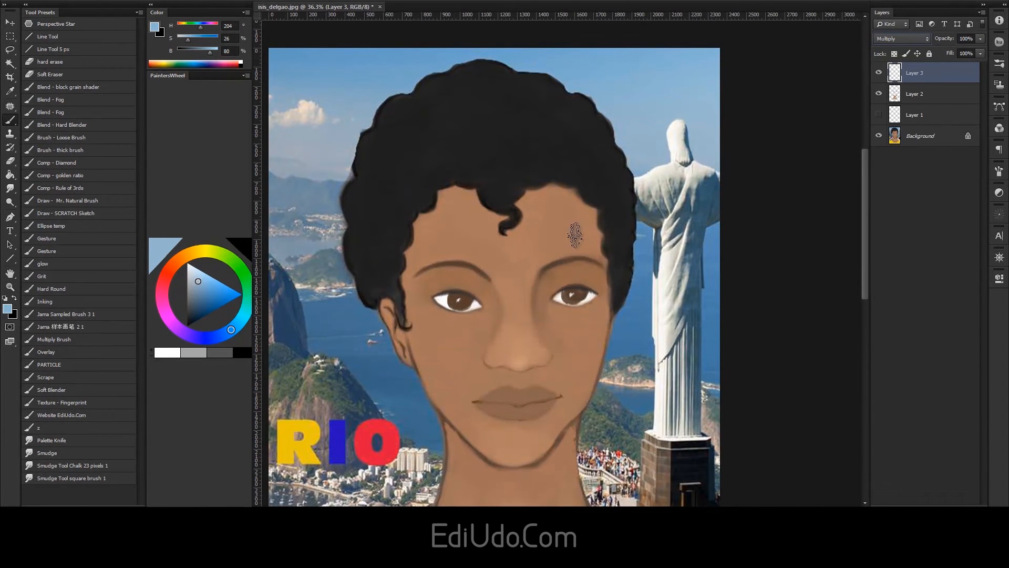
Step: Paint the sampled blue over the face, hair, neck and shirt using an enlarged Hard Round brush
mouse_move(512, 218)
mouse_down()
mouse_move(490, 214)
mouse_move(488, 247)
mouse_up()
mouse_move(513, 344)
mouse_down()
mouse_move(509, 293)
mouse_move(549, 224)
mouse_move(537, 337)
mouse_up()
click(51, 289)
mouse_move(518, 344)
mouse_down()
mouse_move(566, 313)
mouse_move(416, 288)
mouse_move(560, 397)
mouse_move(385, 275)
mouse_up()
scroll(385, 275, down, 5)
key(bracketright)
key(bracketright)
key(bracketright)
key(bracketright)
key(bracketright)
mouse_move(573, 315)
mouse_down()
mouse_move(417, 430)
mouse_move(585, 336)
mouse_move(667, 399)
mouse_up()
Step: Reduce the brush size, erase the blue spilling past the figure and fill the remaining unshaded areas
key(bracketleft)
key(bracketleft)
key(bracketleft)
key(bracketleft)
key(bracketleft)
key(e)
drag(661, 352, 628, 325)
key(b)
drag(526, 294, 446, 384)
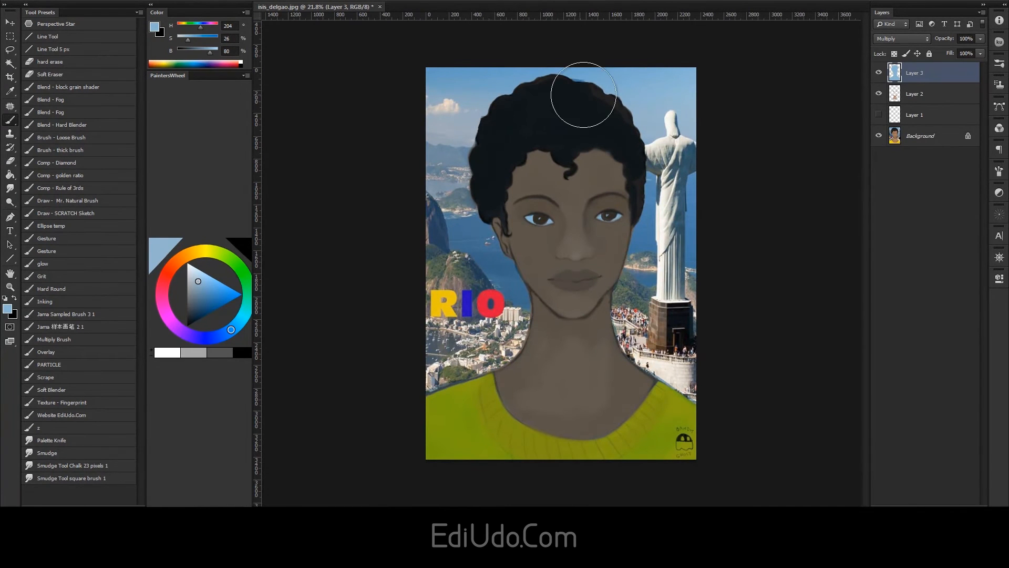
Step: Reset the colours to black and white and clean up the blue shading's edge around the hair beside the statue
key(d)
key(e)
drag(731, 172, 752, 163)
key(b)
scroll(645, 201, up, 3)
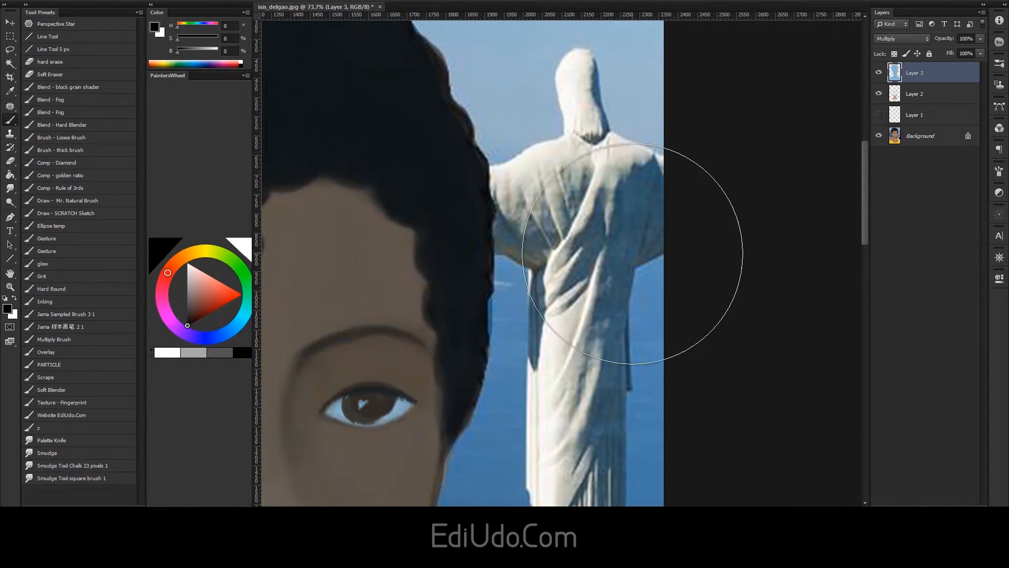
drag(609, 328, 723, 255)
drag(547, 347, 465, 362)
key(z)
drag(670, 282, 630, 294)
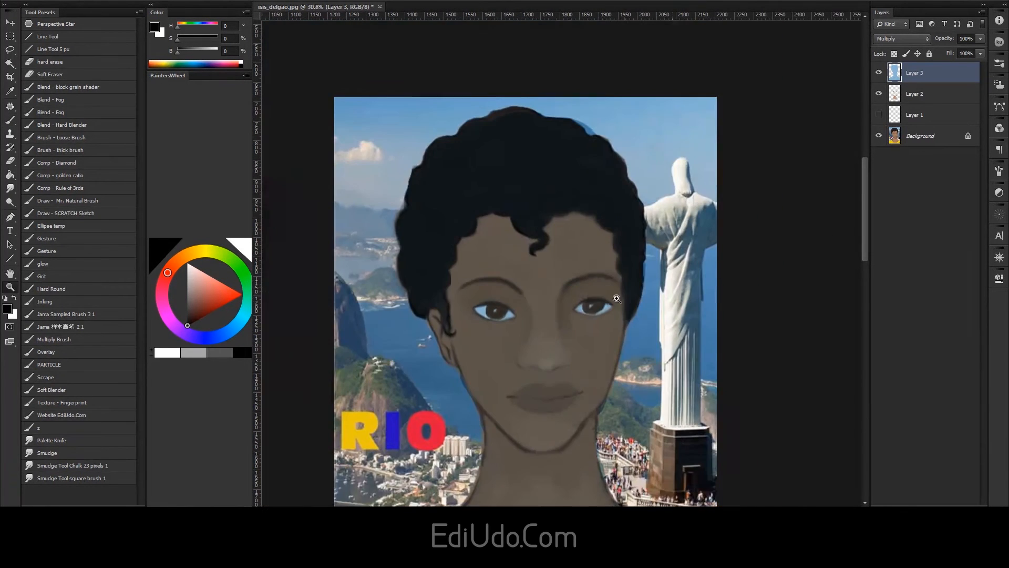
drag(591, 363, 559, 368)
drag(590, 273, 632, 254)
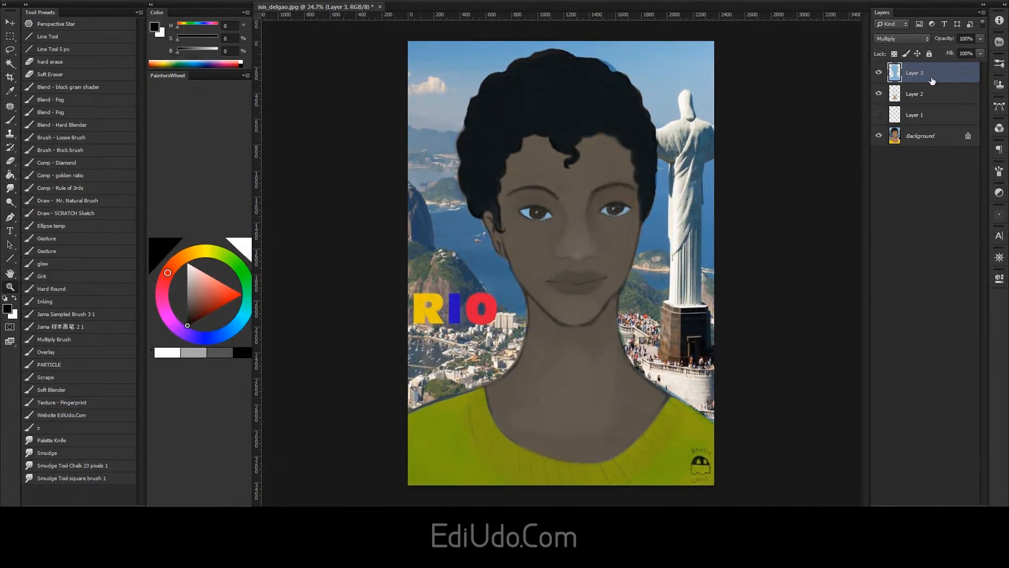
Step: Load the blue shading layer's outline as a selection, add a new layer on top and deselect
ctrl+click(895, 73)
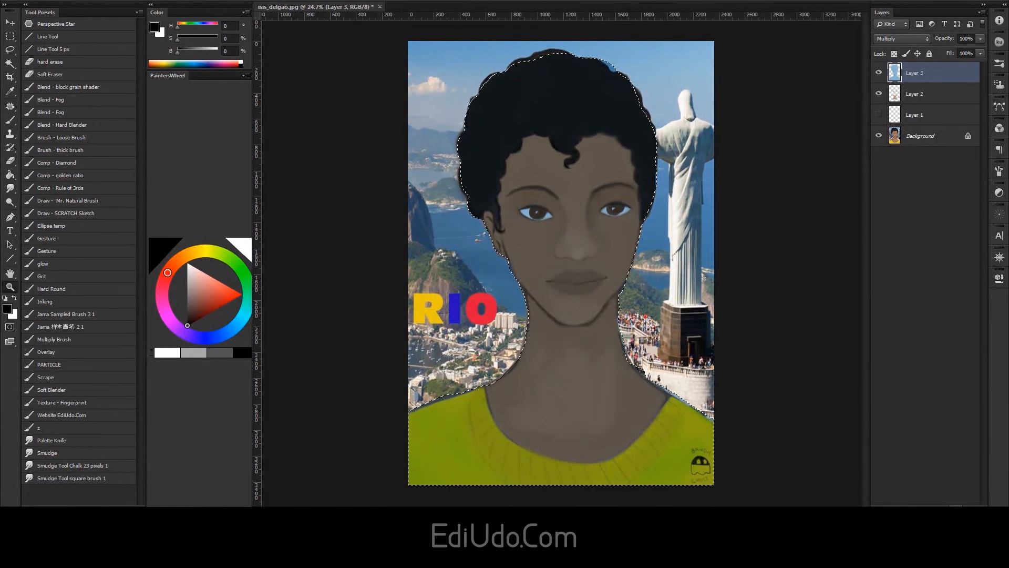
click(953, 506)
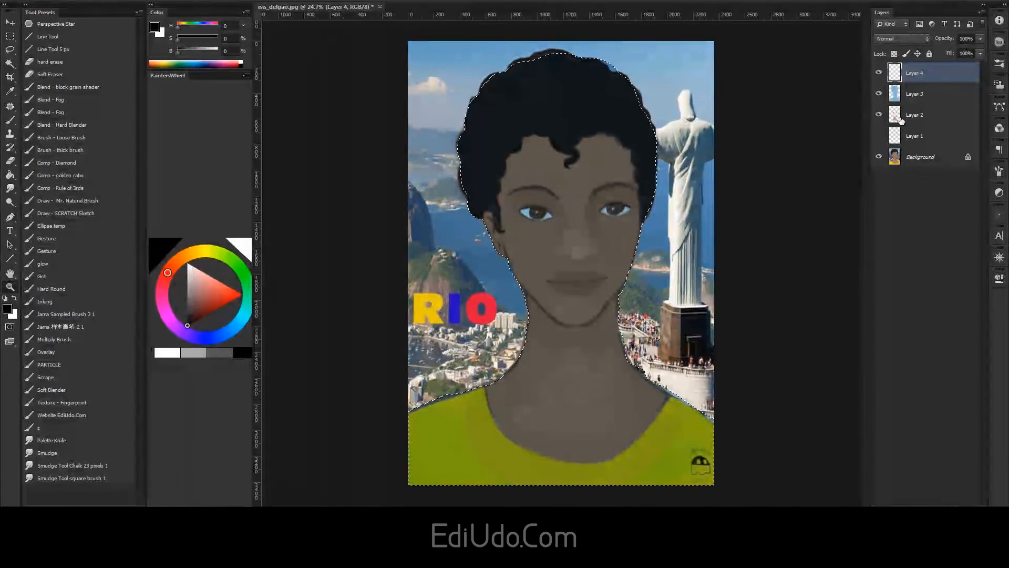
key(ctrl+d)
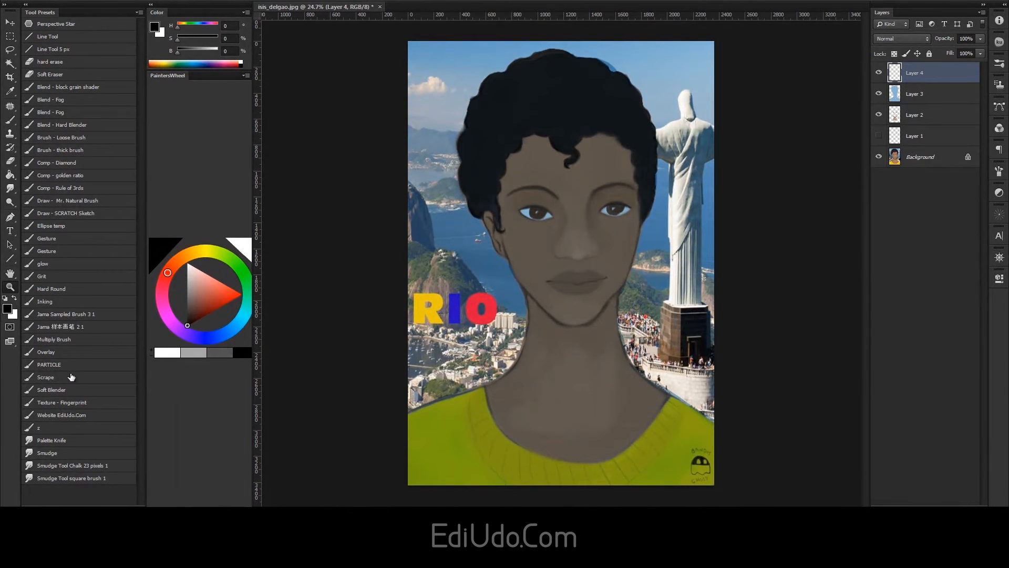
Step: Set the new layer to Overlay and paint pale grey light along the left cheek, jaw, neck and shoulder with Jama Sampled Brush 3 1
click(90, 314)
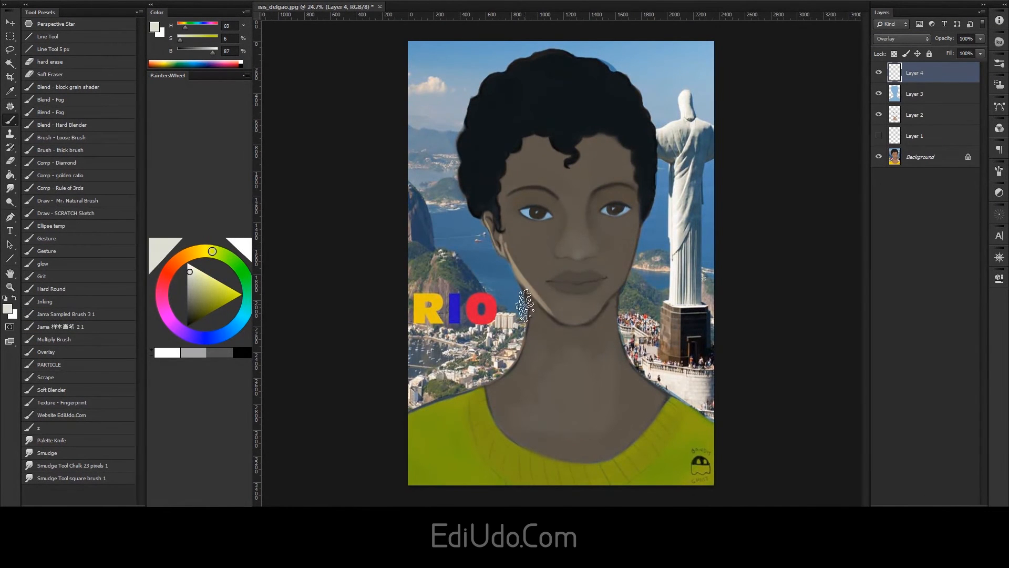
mouse_move(490, 377)
mouse_down()
mouse_move(415, 413)
mouse_move(481, 391)
mouse_up()
scroll(514, 246, up, 3)
drag(405, 210, 494, 368)
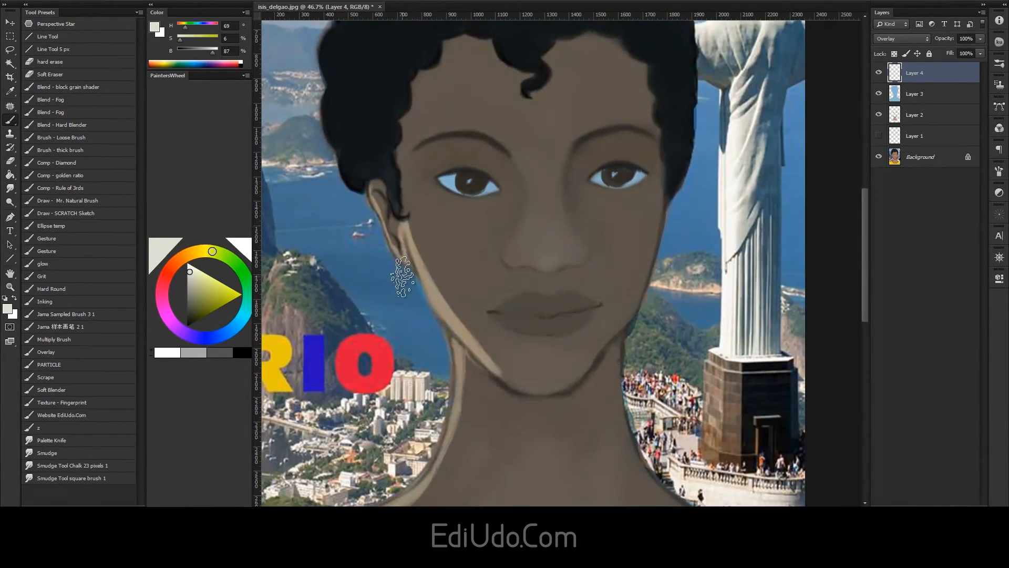
scroll(353, 177, down, 2)
key(])
mouse_move(439, 275)
mouse_down()
mouse_move(468, 212)
mouse_move(517, 299)
mouse_move(497, 279)
mouse_up()
Step: Select the Multiply shading layer and thin its shading along the lit cheek and jaw with the Soft Eraser
key(e)
key(z)
mouse_move(441, 174)
mouse_down()
mouse_move(520, 173)
mouse_move(434, 174)
mouse_up()
click(909, 102)
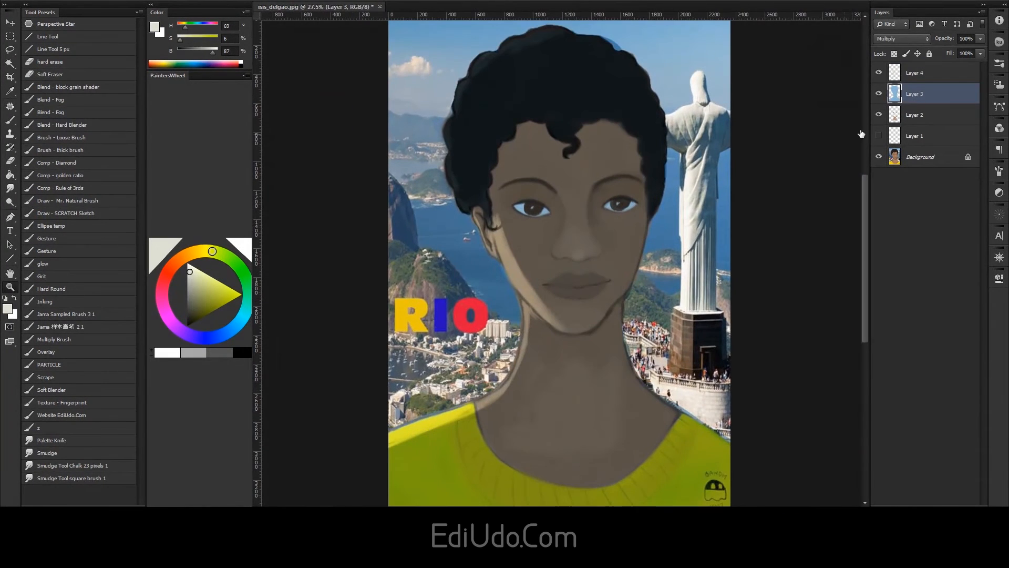
click(71, 74)
mouse_move(508, 227)
mouse_down()
mouse_move(482, 226)
mouse_move(480, 292)
mouse_up()
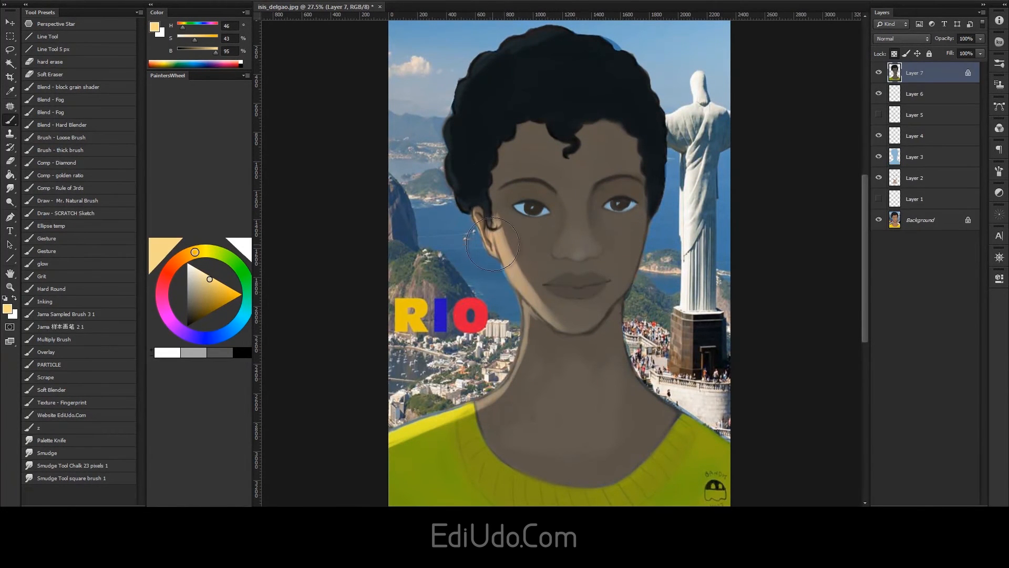
Step: Enlarge the brush and paint a soft warm yellow glow down the ear, cheek and jaw on the portrait's left side
key(bracketright)
mouse_move(488, 229)
mouse_down()
mouse_move(540, 326)
mouse_move(566, 344)
mouse_up()
key(ctrl+z)
drag(480, 203, 558, 323)
key(ctrl+z)
drag(468, 208, 541, 330)
Step: Extend the warm yellow glow over the shoulder, the side of the neck and the outer edge of the hair
mouse_move(467, 52)
mouse_down()
mouse_move(428, 193)
mouse_move(450, 174)
mouse_up()
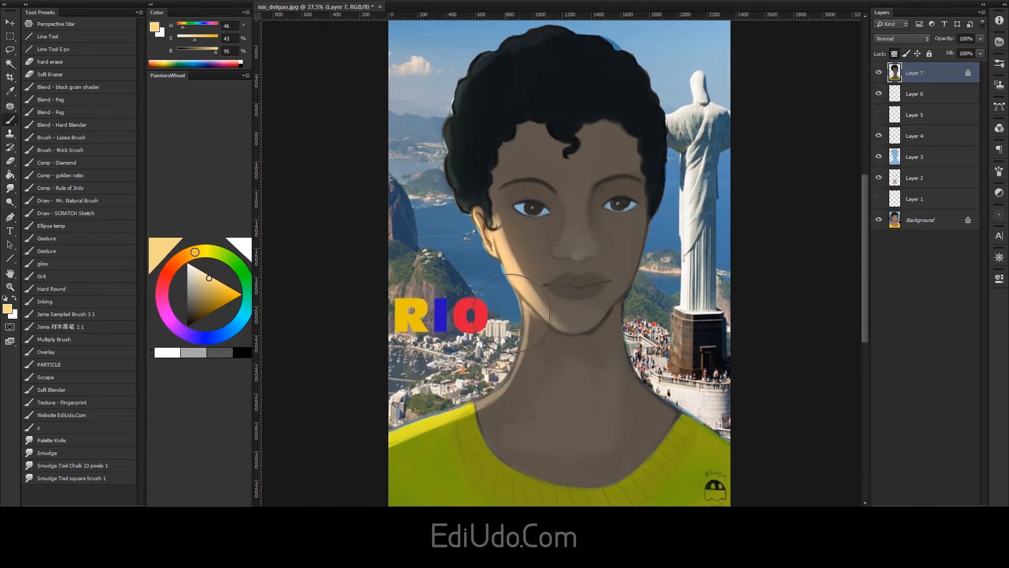
drag(347, 465, 441, 383)
drag(523, 315, 490, 388)
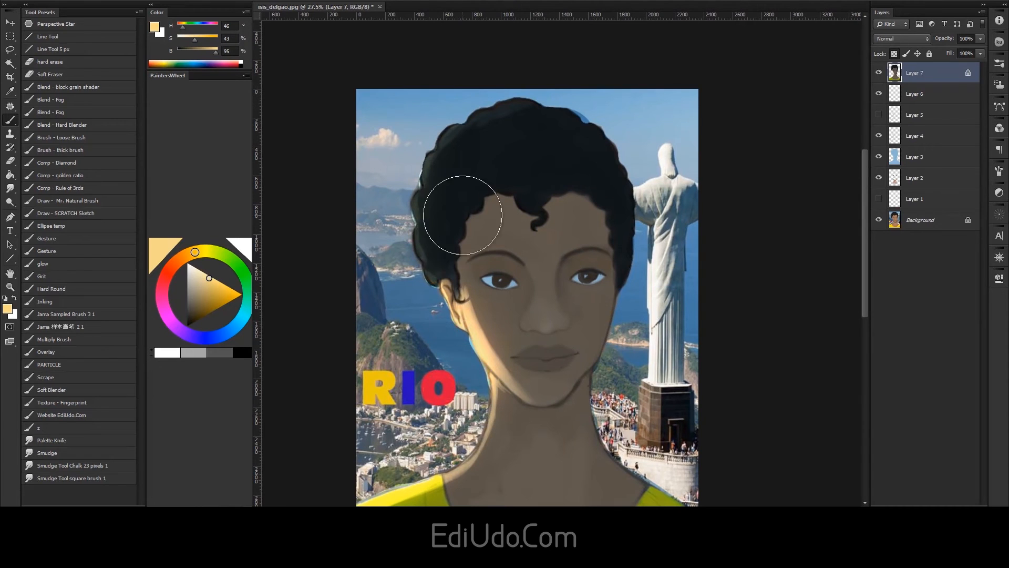
mouse_move(429, 172)
mouse_down()
mouse_move(478, 105)
mouse_move(401, 176)
mouse_move(422, 155)
mouse_up()
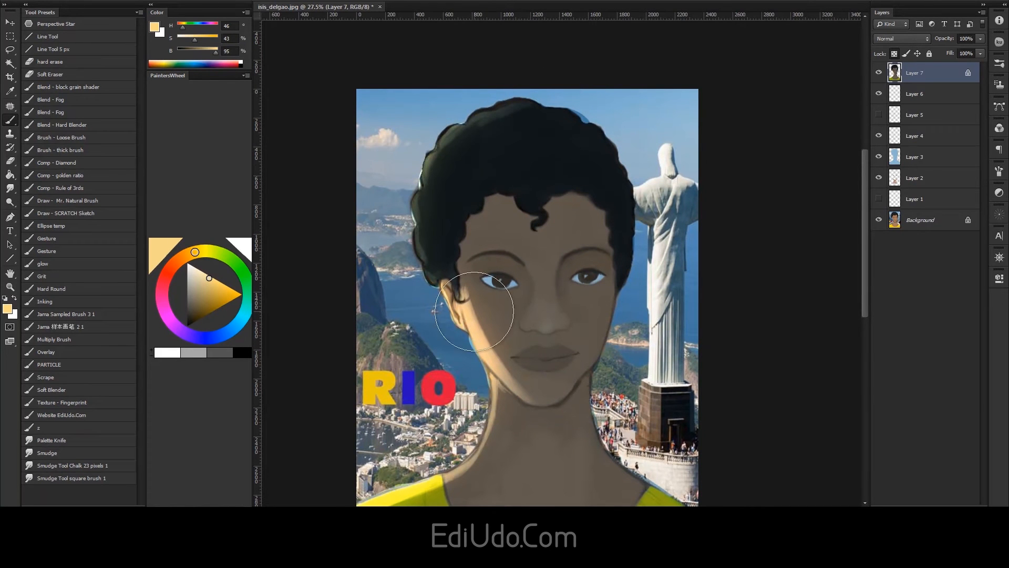
Step: Add the warm glow to the opposite side of the face and touch up the jaw under the chin
drag(579, 286, 561, 297)
key(z)
mouse_move(638, 346)
mouse_down()
mouse_move(587, 343)
mouse_move(620, 341)
mouse_move(627, 206)
mouse_up()
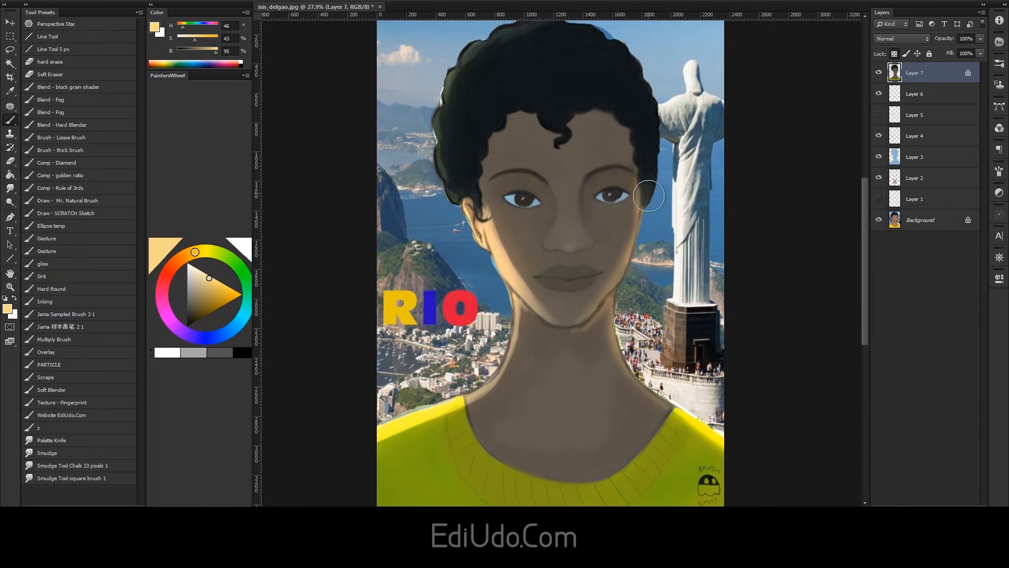
drag(584, 330, 593, 327)
Step: Sample the light tan from the lit jaw and paint it along the edges of the neck and shoulders
alt+click(593, 326)
alt+click(524, 311)
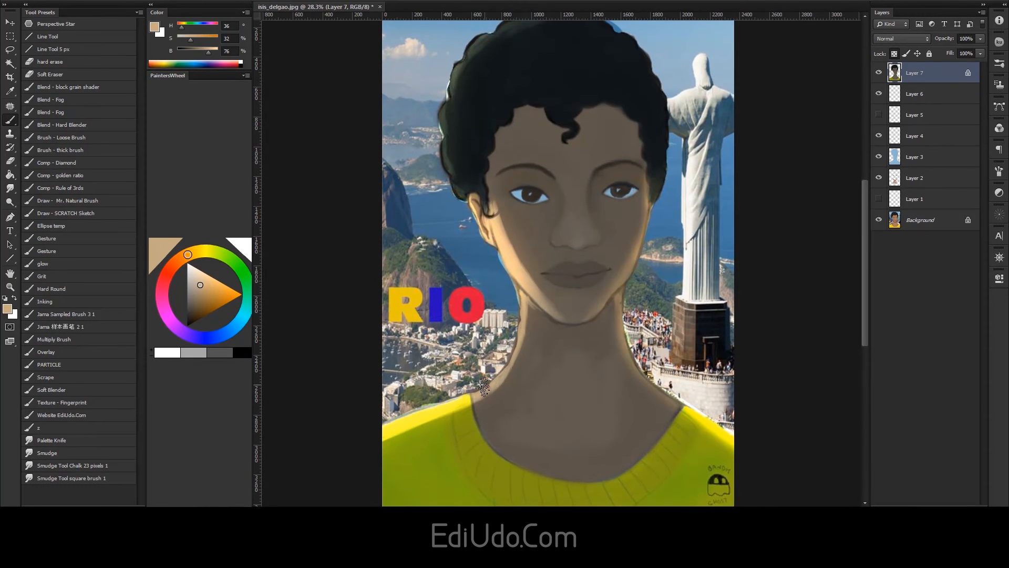
mouse_move(474, 391)
mouse_down()
mouse_move(558, 392)
mouse_move(667, 339)
mouse_move(650, 347)
mouse_up()
Step: Add a new layer, sample the shirt's bright yellow and paint along the left shoulder's upper edge up to the collar
click(958, 507)
key(b)
alt+click(477, 408)
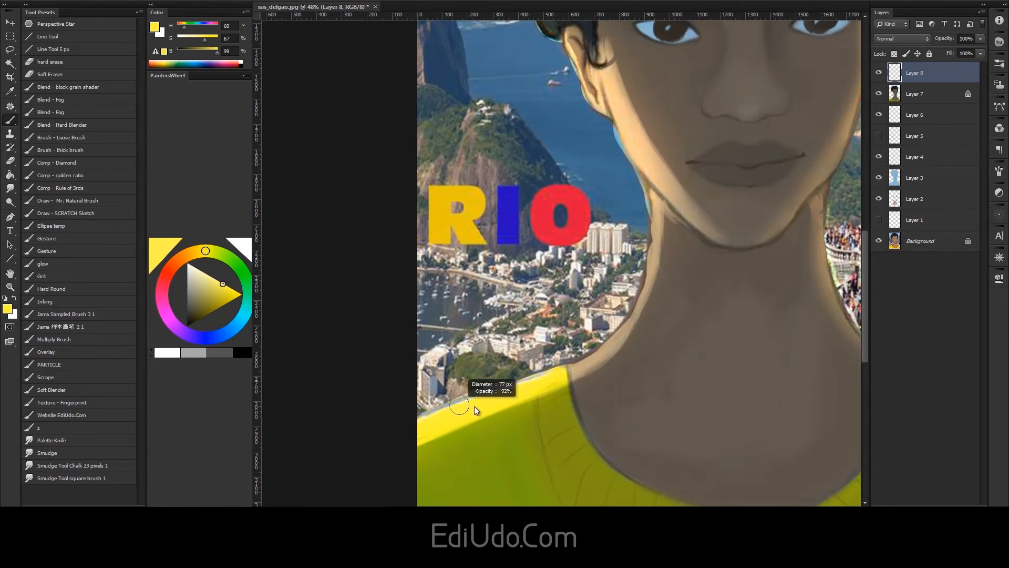
drag(423, 411, 562, 367)
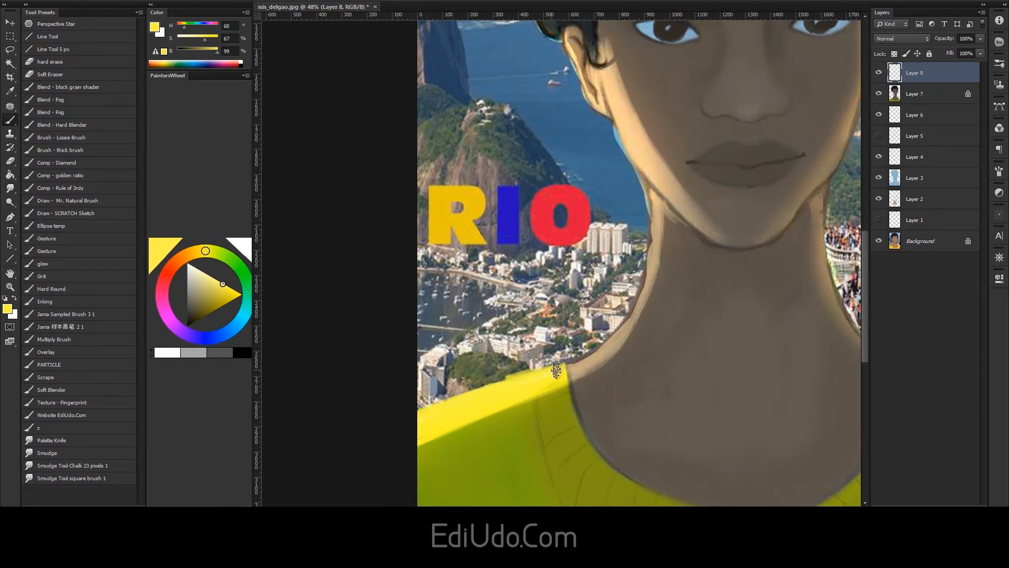
Step: Sample the nearby skin tones and refine the lit edges of the neck and jaw on the RIO side
alt+click(630, 296)
drag(634, 294, 653, 236)
drag(724, 151, 581, 291)
alt+click(463, 263)
drag(468, 260, 502, 336)
mouse_move(445, 245)
mouse_down()
mouse_move(436, 315)
mouse_move(420, 269)
mouse_up()
alt+click(488, 337)
alt+click(464, 197)
Step: Sample the local colours and brighten the edges of the shoulder and neck on the statue side
drag(594, 315, 436, 148)
alt+click(652, 434)
drag(655, 439, 584, 396)
alt+click(528, 328)
drag(529, 328, 594, 414)
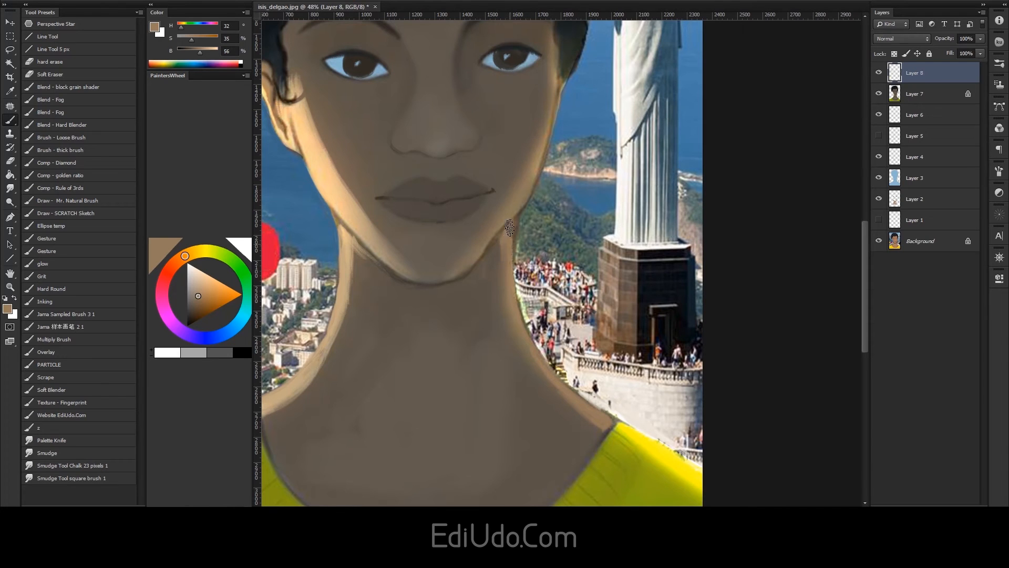
Step: Sample the light tan from the jaw and paint rim light along the cheek and jaw facing the statue
alt+click(518, 207)
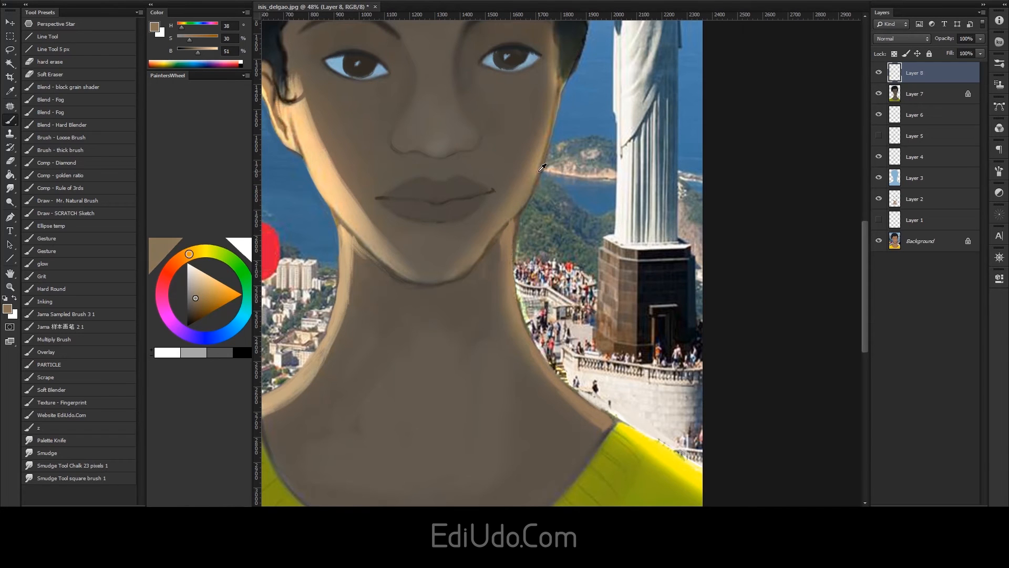
alt+click(524, 193)
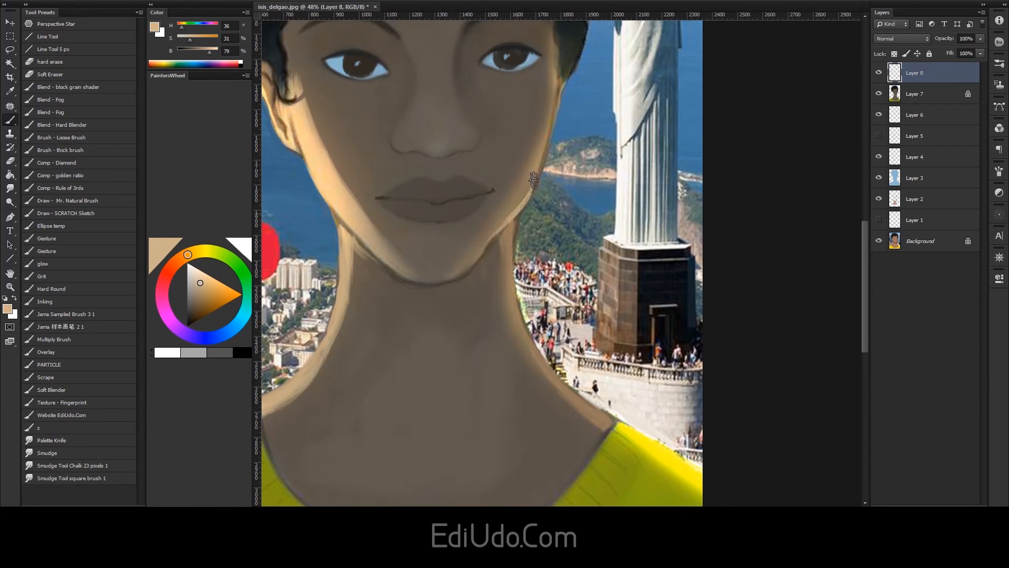
drag(554, 138, 543, 178)
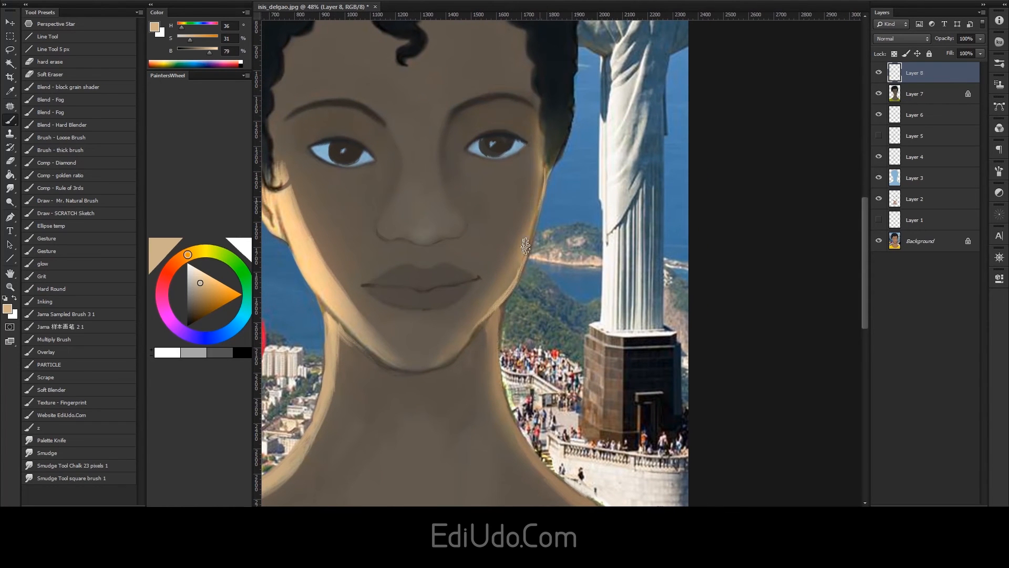
Step: Sample dark tones from the hair and paint loose curls around its outer outline, from the crown down to the side beside the statue
alt+click(552, 168)
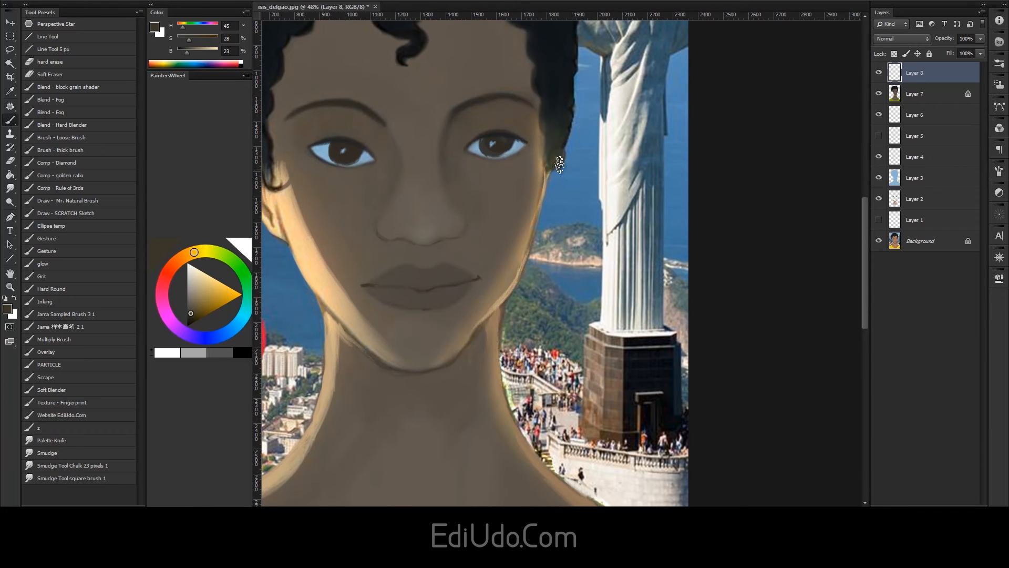
key(z)
drag(553, 146, 506, 153)
mouse_move(596, 441)
mouse_down()
mouse_move(620, 441)
mouse_move(566, 333)
mouse_up()
alt+click(496, 413)
mouse_move(409, 330)
mouse_down()
mouse_move(534, 406)
mouse_move(653, 320)
mouse_up()
alt+click(654, 320)
key(z)
mouse_move(589, 151)
mouse_down()
mouse_move(543, 151)
mouse_move(588, 150)
mouse_up()
alt+click(456, 167)
mouse_move(455, 167)
mouse_down()
mouse_move(507, 121)
mouse_move(438, 111)
mouse_up()
alt+click(623, 127)
drag(550, 261, 569, 272)
alt+click(498, 74)
drag(498, 74, 445, 52)
alt+click(578, 105)
drag(612, 124, 570, 73)
drag(631, 278, 641, 223)
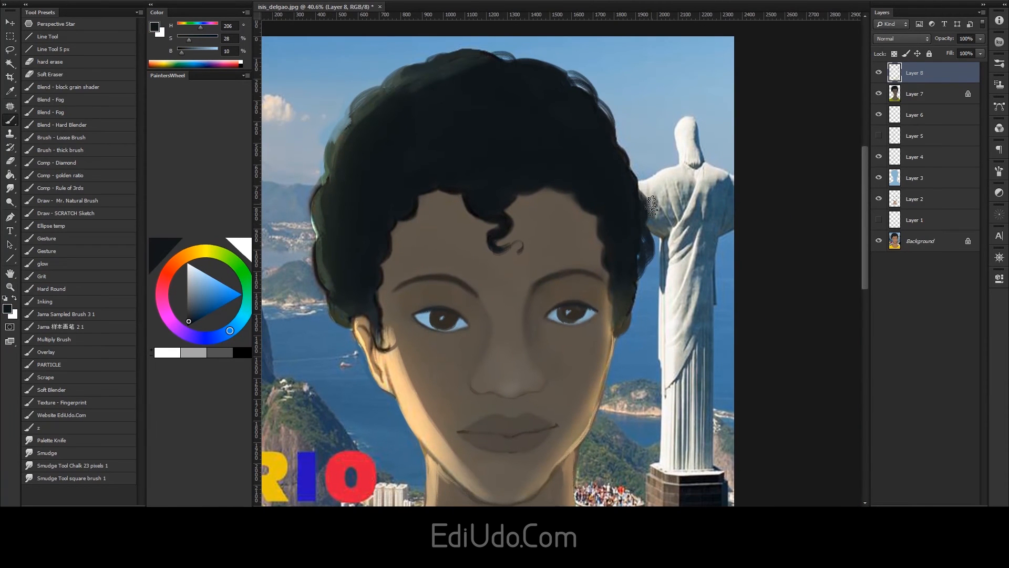
Step: Flip the canvas horizontally, sample the near-black hair tone and fill out the curls beside the statue
key(ctrl+shift+h)
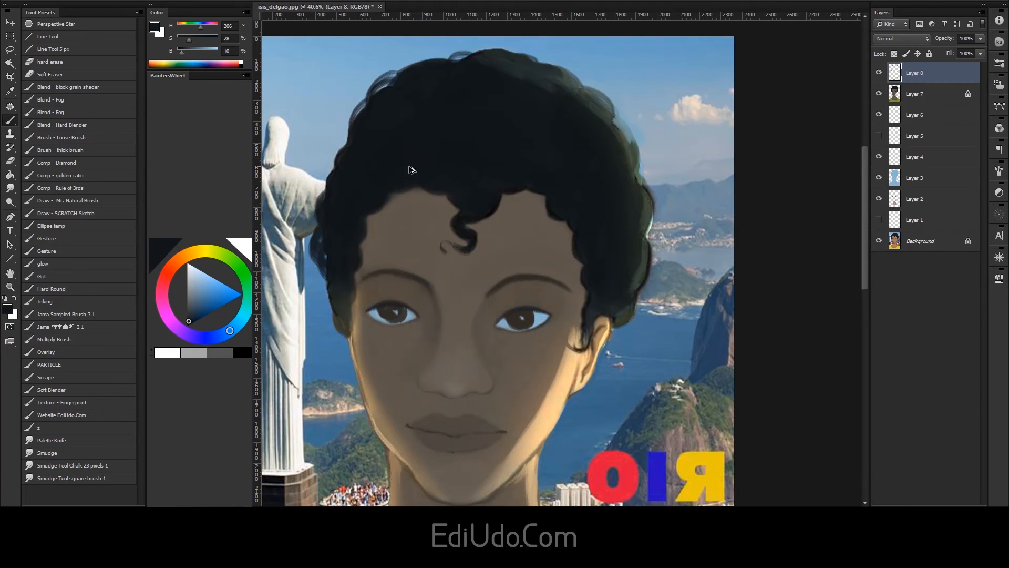
alt+click(394, 152)
key(z)
drag(563, 167, 520, 207)
key(b)
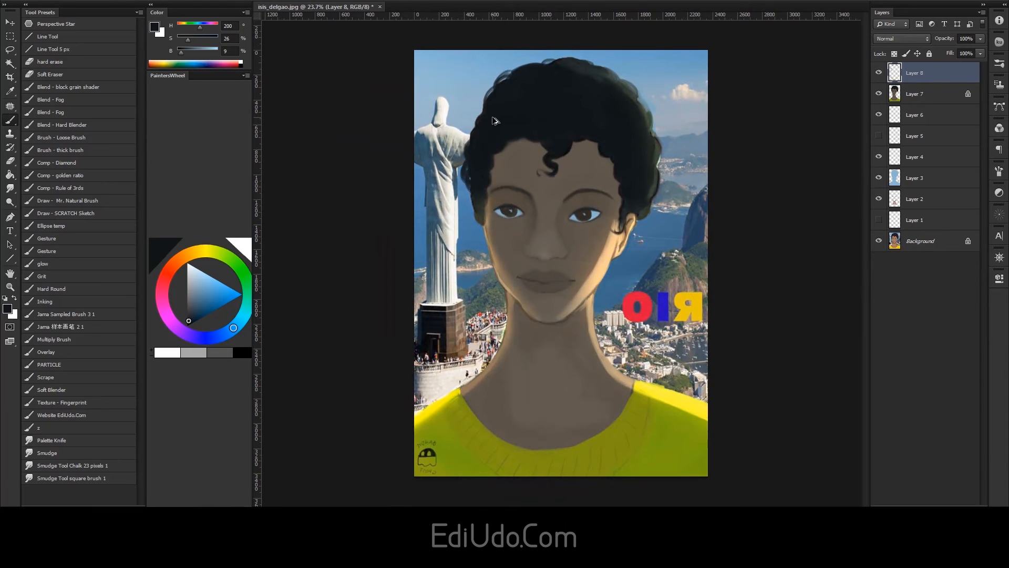
mouse_move(498, 118)
mouse_down()
mouse_move(475, 133)
mouse_move(488, 96)
mouse_move(479, 103)
mouse_move(499, 87)
mouse_move(468, 182)
mouse_move(461, 132)
mouse_move(469, 146)
mouse_move(472, 138)
mouse_move(477, 178)
mouse_move(460, 177)
mouse_move(478, 197)
mouse_up()
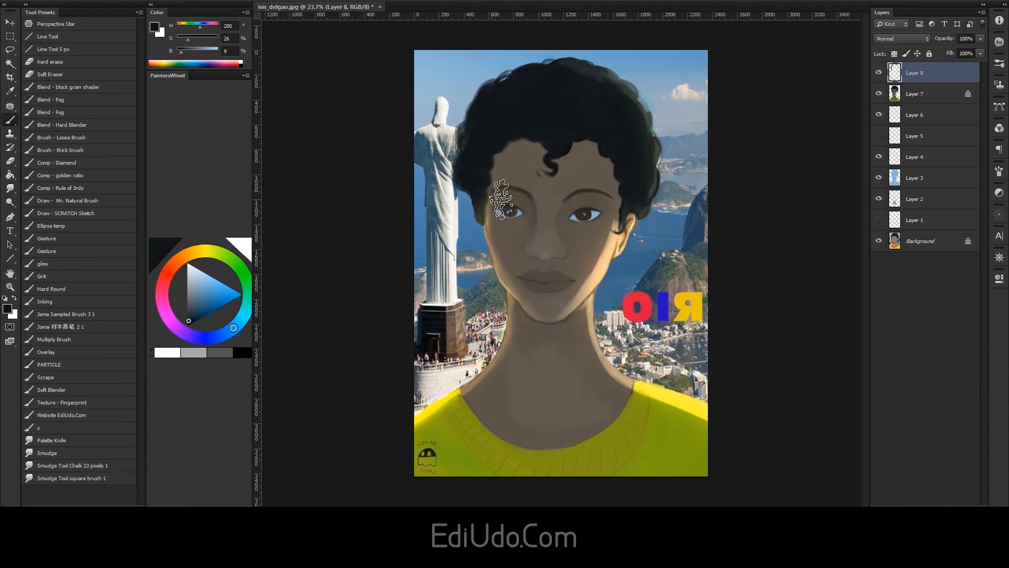
Step: Sample skin tones from the lit and shaded face and paint a rim-lit ear below the hair on the statue side
alt+click(616, 254)
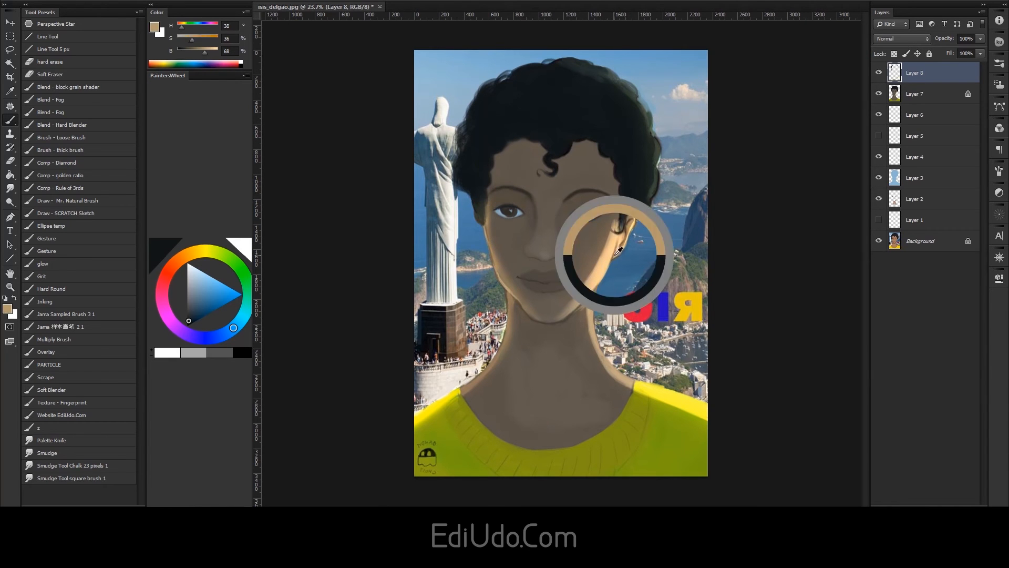
alt+click(492, 234)
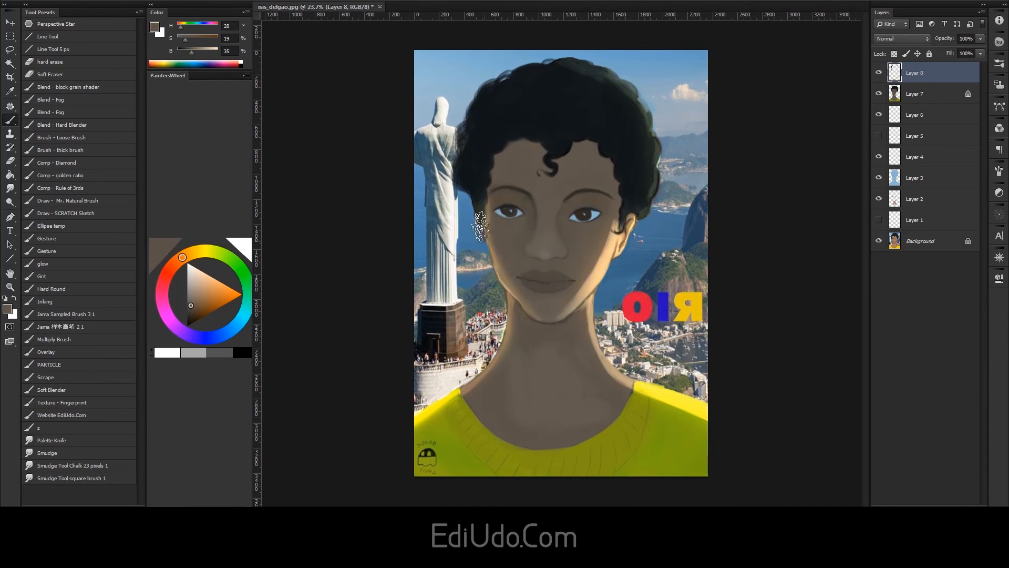
alt+click(616, 242)
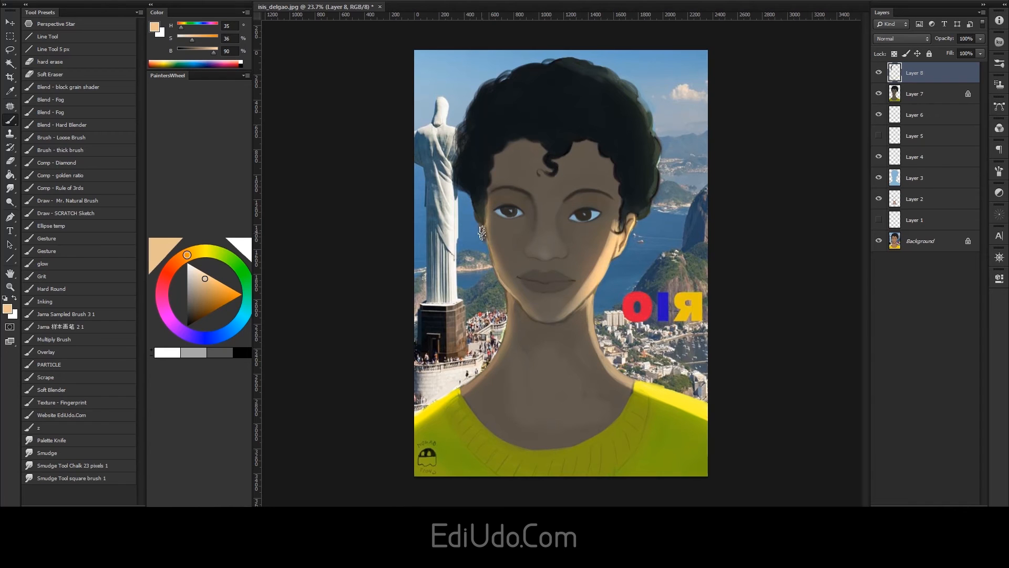
alt+click(487, 231)
mouse_move(482, 236)
mouse_down()
mouse_move(477, 223)
mouse_move(505, 288)
mouse_up()
alt+click(494, 255)
Step: Add a new layer and sample a light grey-blue from the sky for the reflected light
key(z)
drag(576, 267, 621, 247)
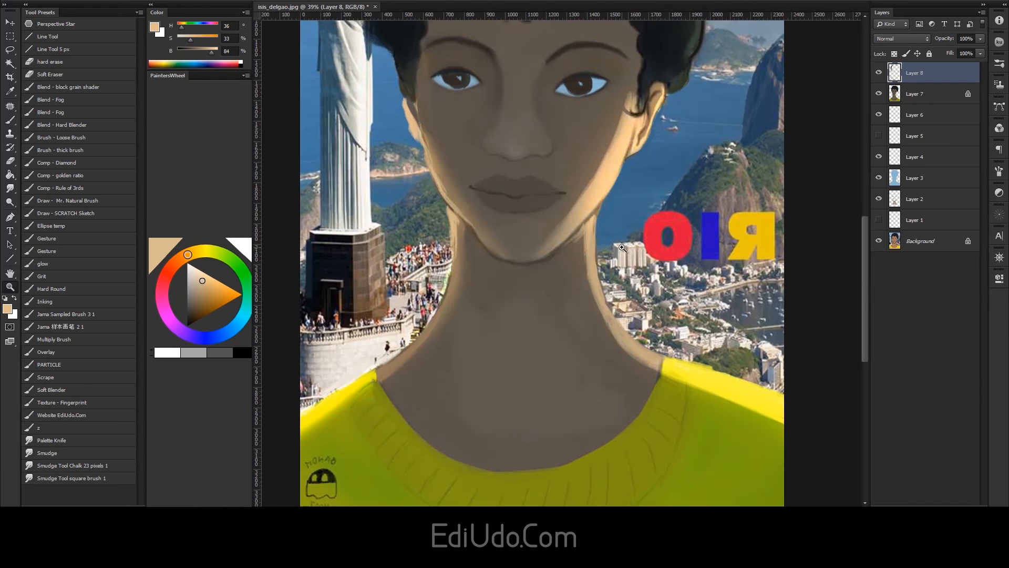
drag(819, 210, 766, 219)
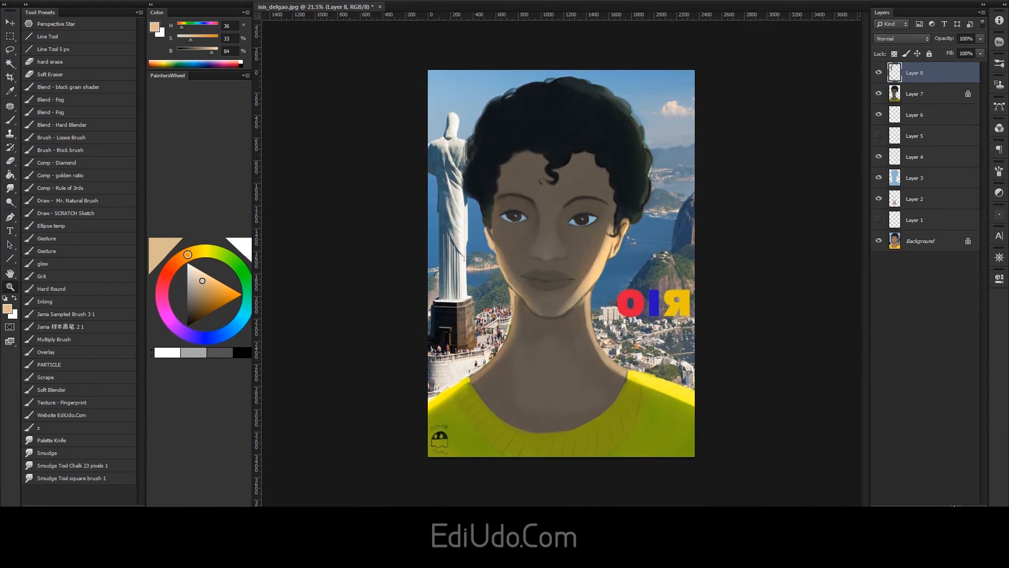
click(955, 506)
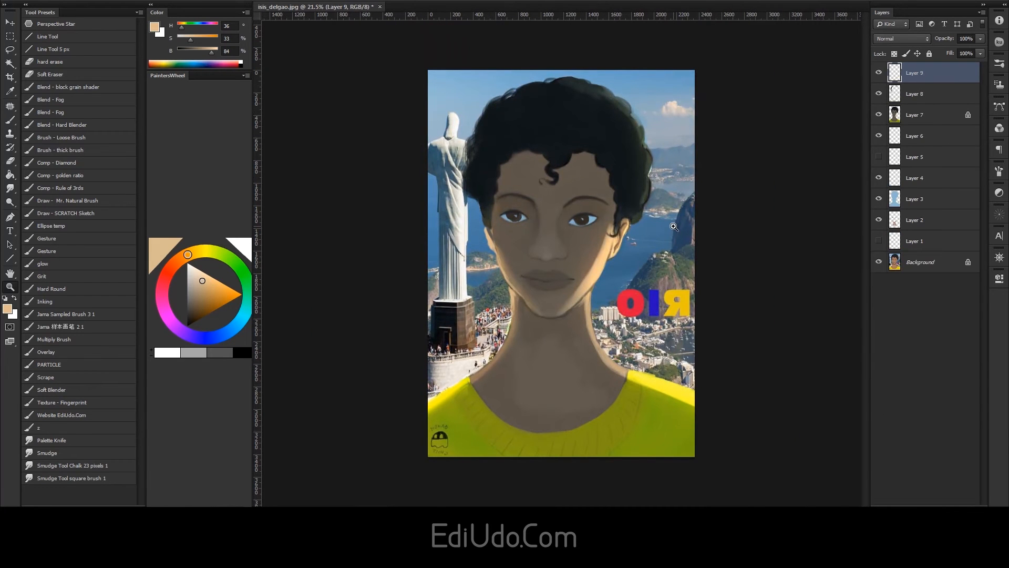
drag(676, 243, 704, 243)
key(b)
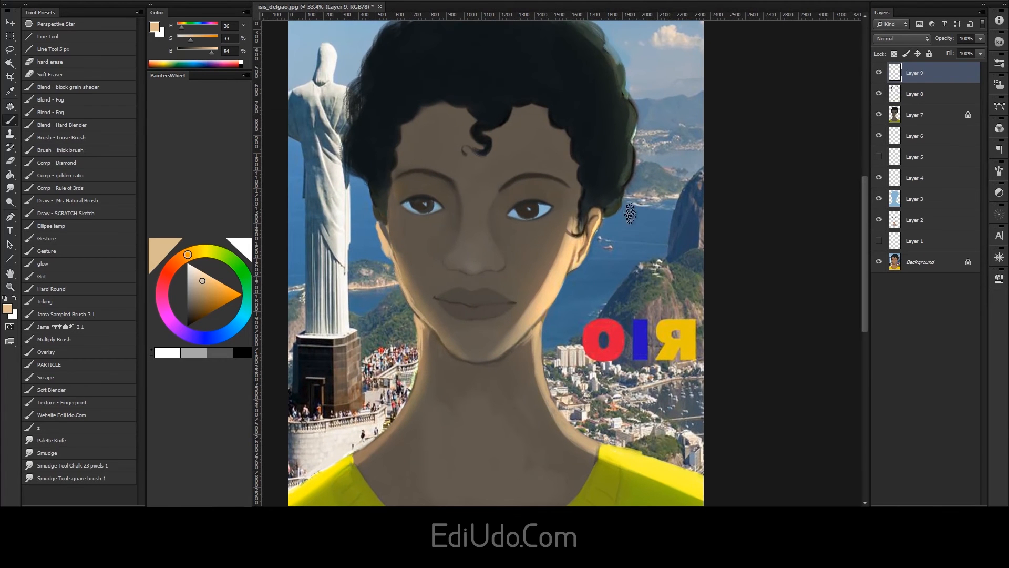
alt+click(670, 50)
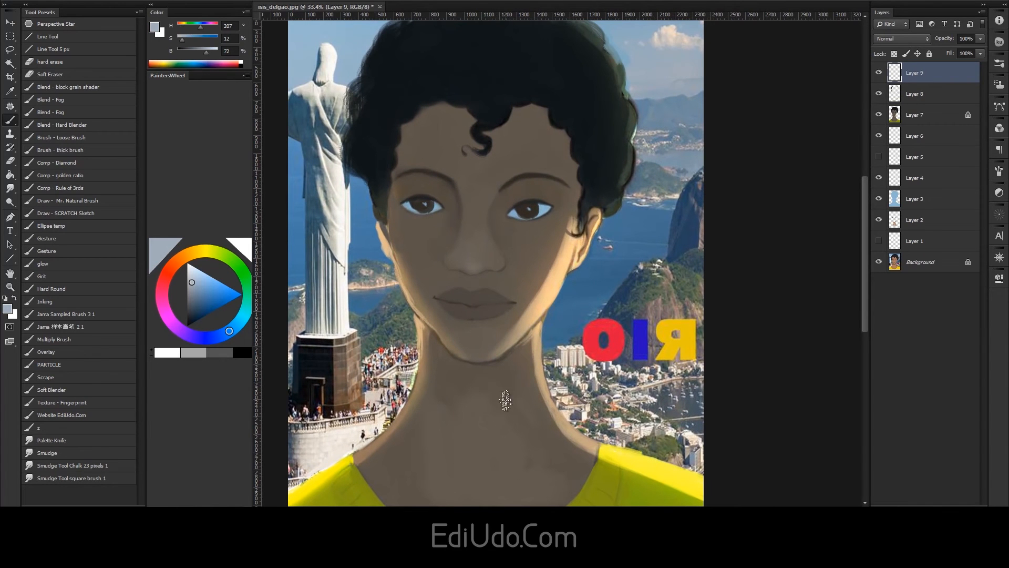
drag(506, 286, 513, 174)
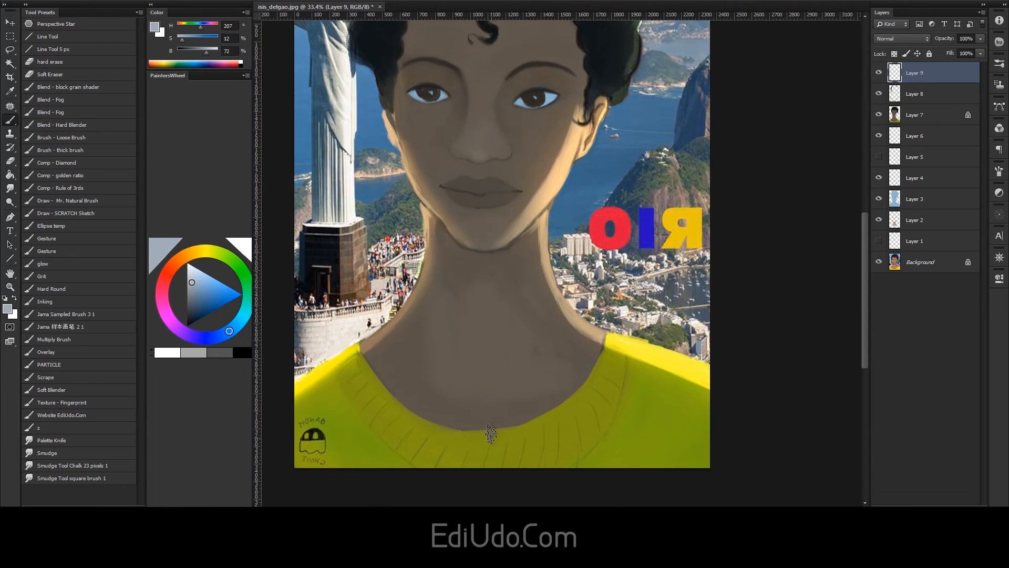
drag(491, 437, 518, 326)
key(ctrl+z)
scroll(548, 329, up, 3)
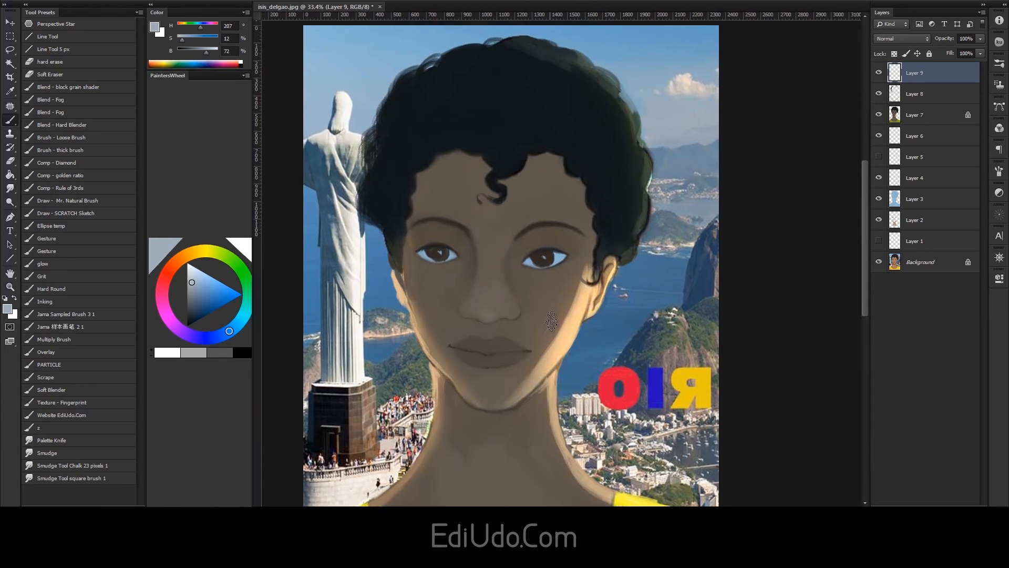
key(z)
drag(516, 359, 545, 334)
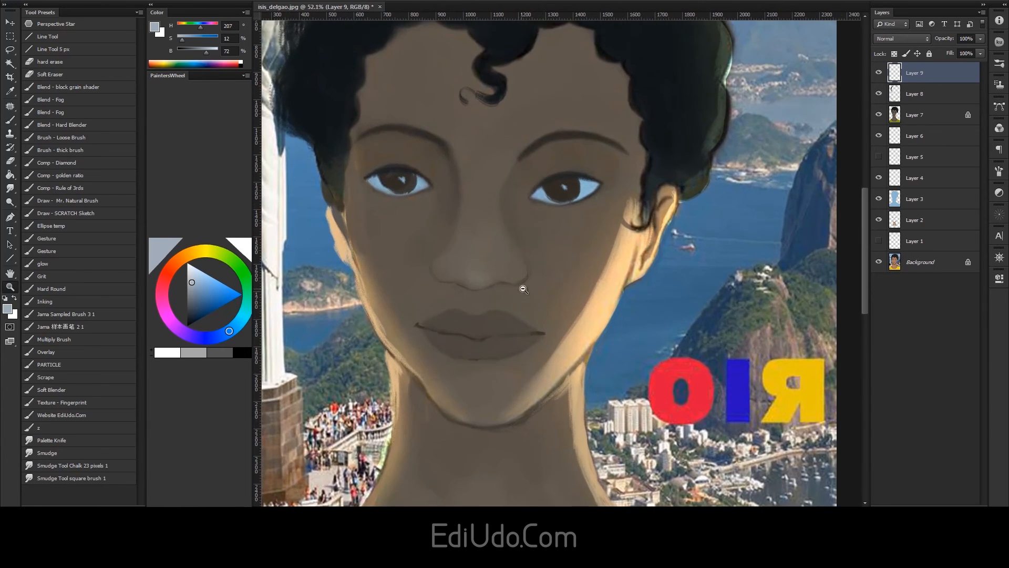
drag(519, 288, 500, 277)
key(b)
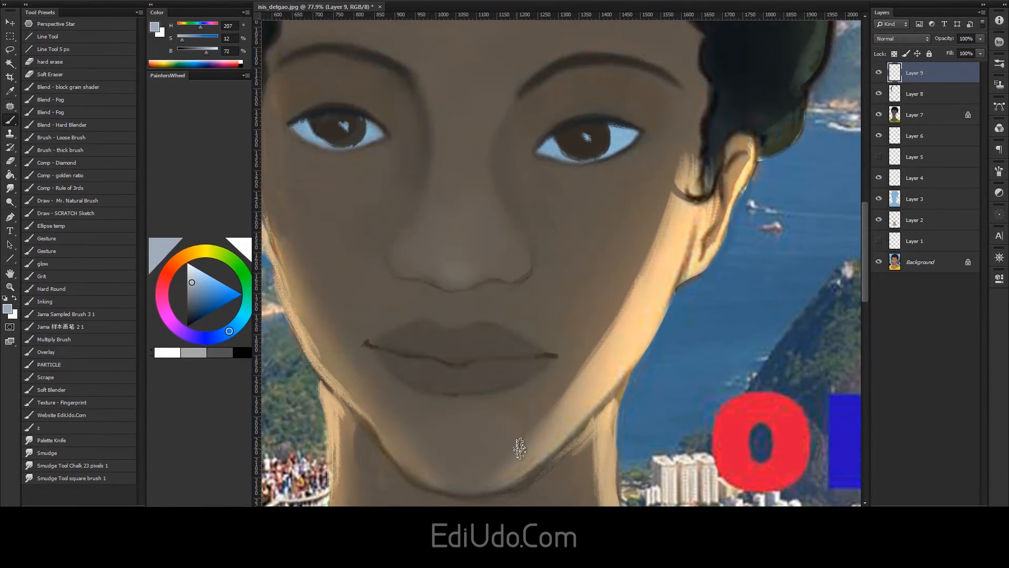
scroll(489, 402, down, 2)
mouse_move(472, 406)
mouse_down()
mouse_move(449, 428)
mouse_move(467, 424)
mouse_up()
mouse_move(455, 338)
mouse_down()
mouse_move(408, 337)
mouse_move(505, 330)
mouse_up()
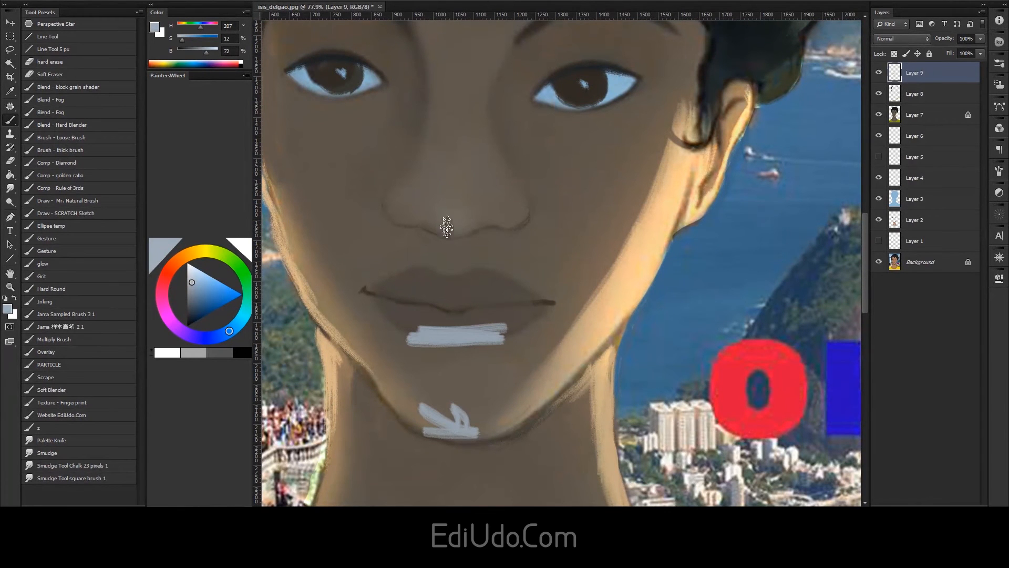
mouse_move(442, 224)
mouse_down()
mouse_move(391, 219)
mouse_move(521, 211)
mouse_up()
drag(548, 113, 631, 100)
key(ctrl+alt+z)
key(ctrl+alt+z)
key(ctrl+alt+z)
key(ctrl+alt+z)
key(ctrl+alt+z)
key(ctrl+alt+z)
key(ctrl+alt+z)
key(ctrl+alt+z)
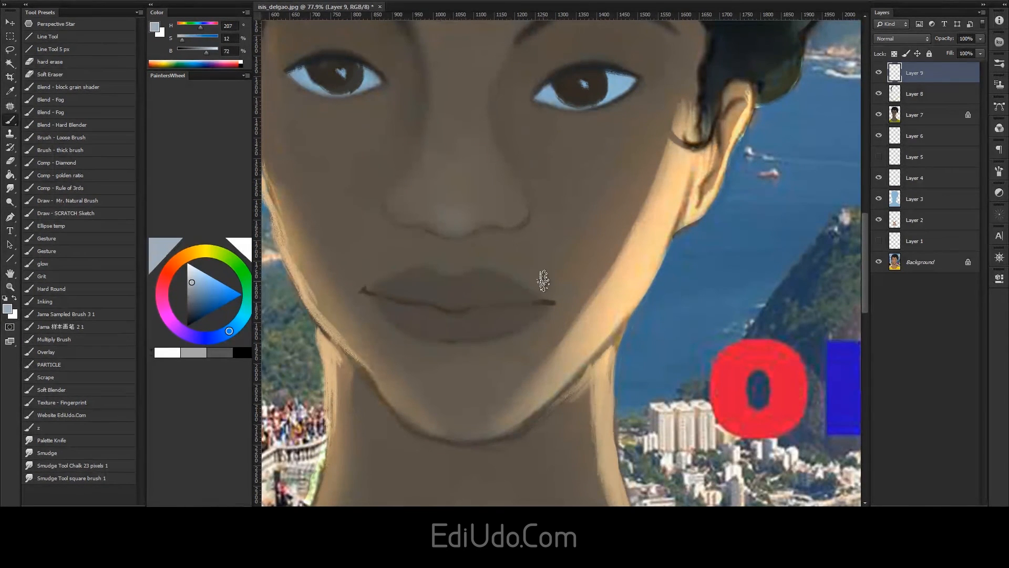
Step: Paint the grey-blue reflected light under the nose and reduce the layer's opacity to 25%
alt+right_click(445, 227)
mouse_move(430, 222)
mouse_down()
mouse_move(454, 235)
mouse_move(438, 230)
mouse_move(521, 221)
mouse_move(490, 221)
mouse_move(528, 209)
mouse_move(512, 229)
mouse_move(412, 230)
mouse_move(433, 228)
mouse_move(399, 224)
mouse_move(386, 209)
mouse_move(447, 235)
mouse_move(528, 214)
mouse_move(506, 230)
mouse_move(443, 233)
mouse_move(487, 218)
mouse_up()
key(z)
drag(552, 225, 558, 260)
click(979, 39)
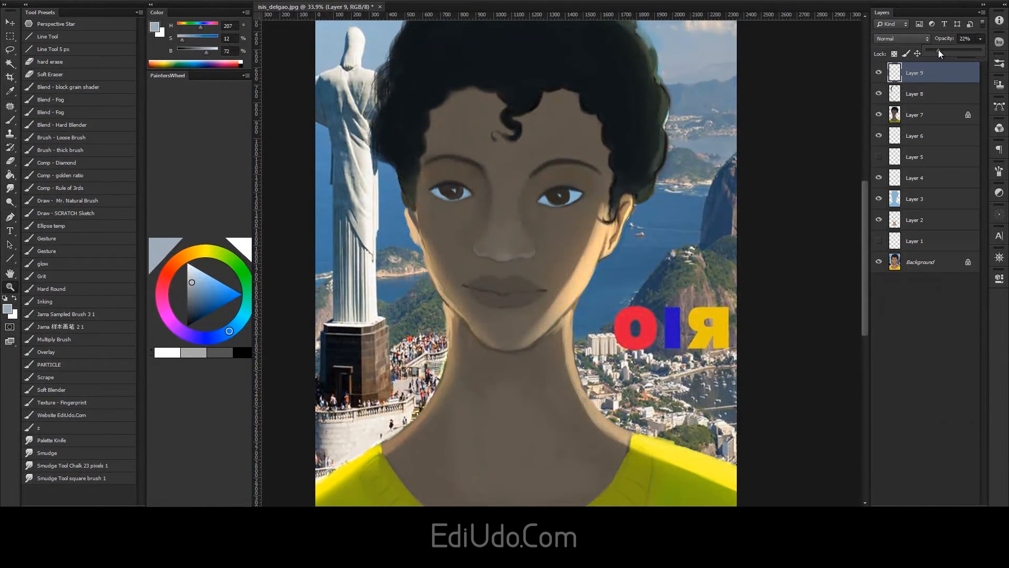
Step: Extend the grey-blue light along the nostrils and the underside of the nose with a smaller brush
drag(512, 248, 561, 214)
key(b)
key([)
key([)
mouse_move(457, 274)
mouse_down()
mouse_move(484, 284)
mouse_move(450, 276)
mouse_move(504, 281)
mouse_move(453, 272)
mouse_move(524, 270)
mouse_up()
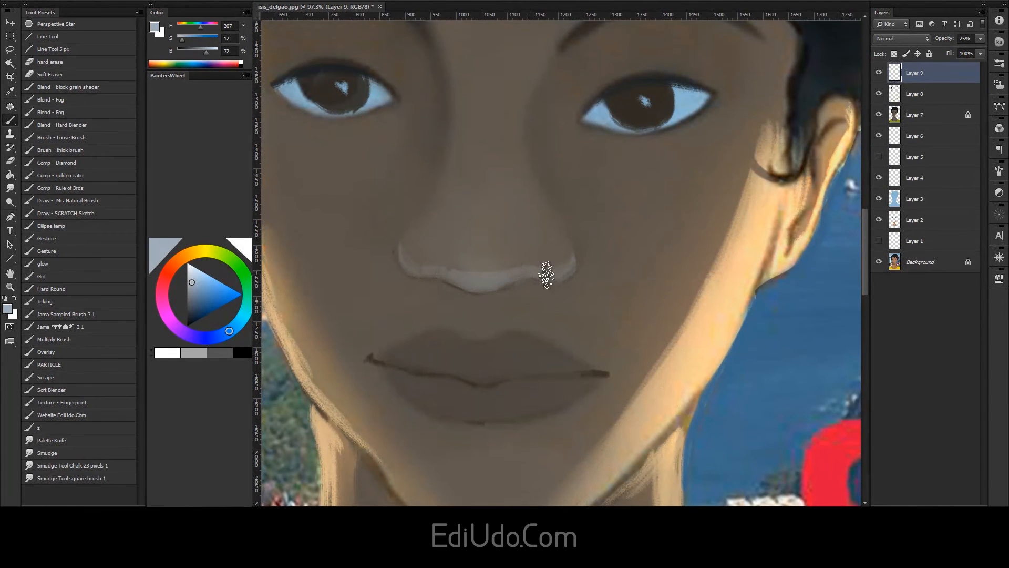
Step: Trace the jawline with a Pen path, make it a selection and shade the chin with soft grey-blue light
drag(535, 421, 658, 374)
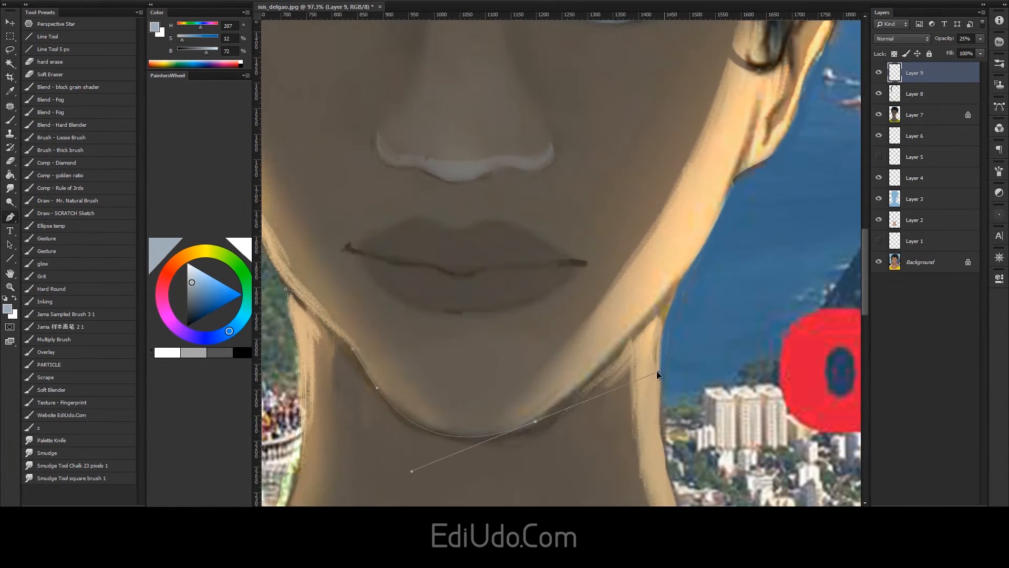
right_click(528, 285)
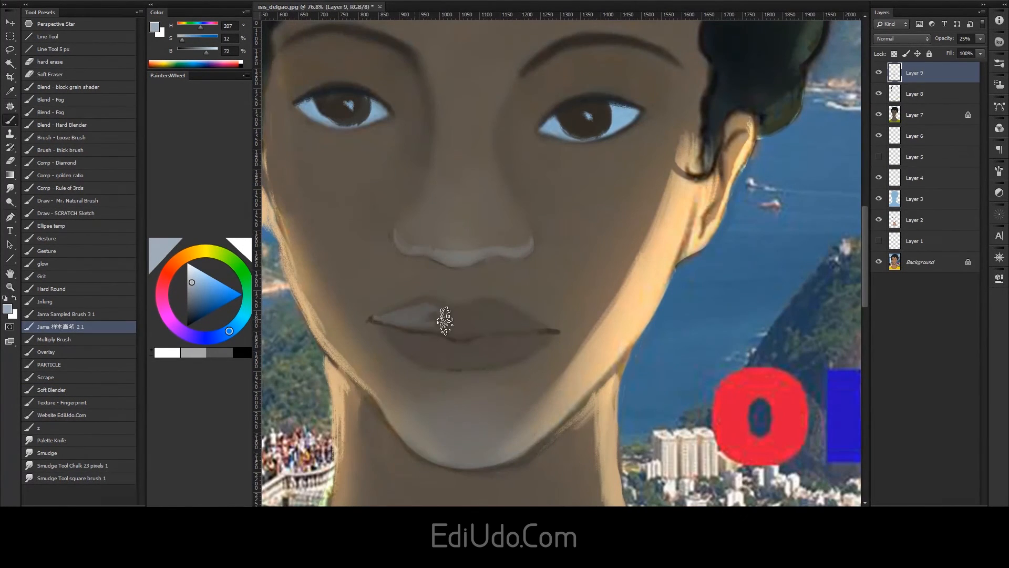
Step: Paint the grey-blue reflected light over the upper lip and both upper eyelids
drag(445, 321, 450, 311)
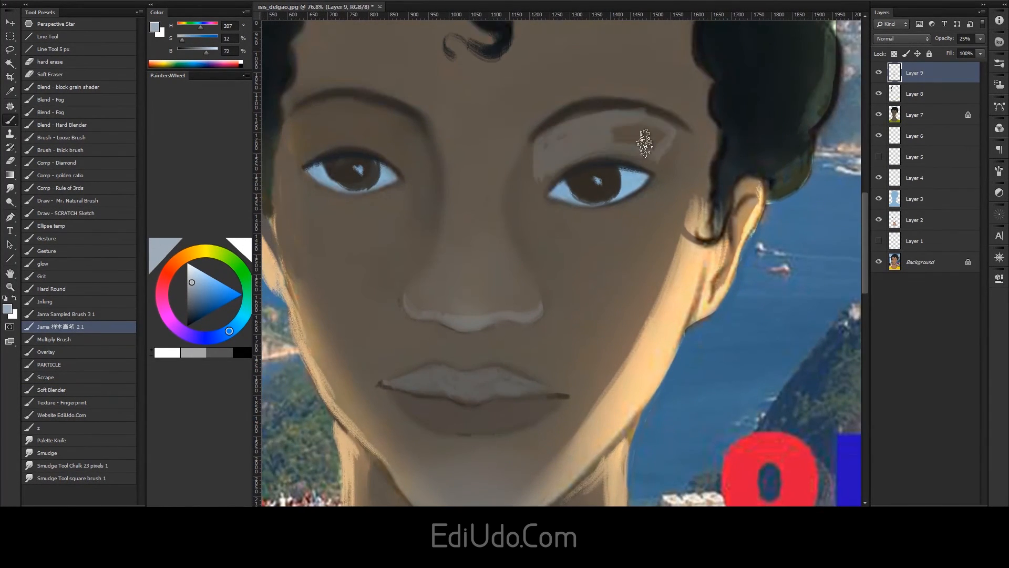
mouse_move(647, 140)
mouse_down()
mouse_move(551, 132)
mouse_move(528, 154)
mouse_move(420, 156)
mouse_up()
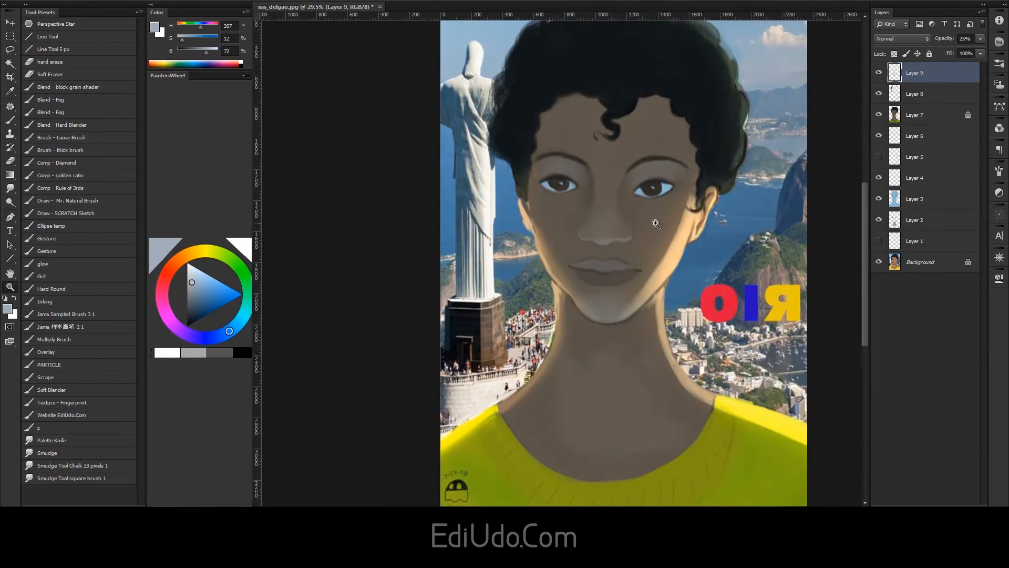
drag(656, 223, 677, 219)
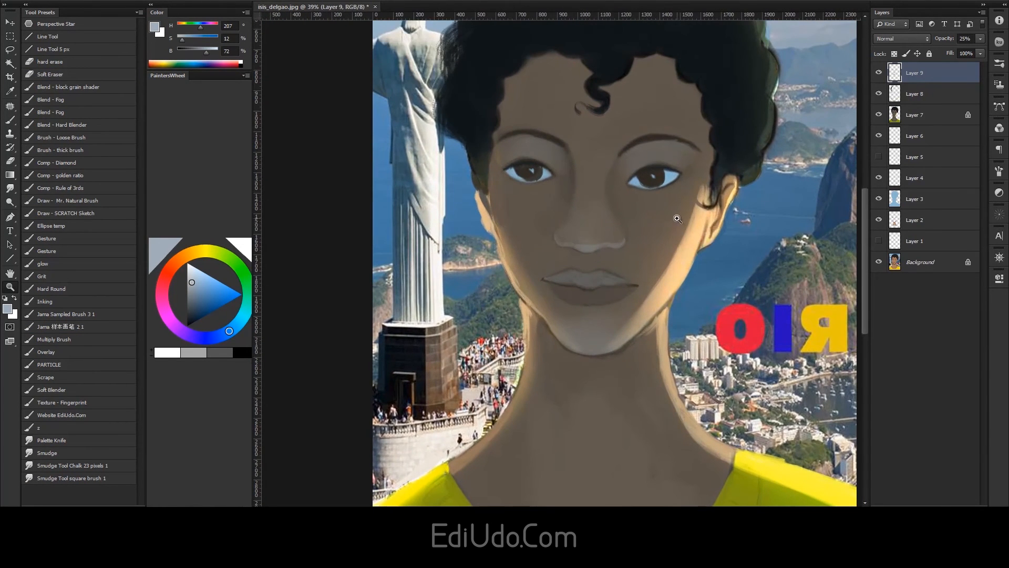
Step: Check the face mirrored, add a new layer on top and choose the Jama 样本画笔 2 1 brush at a small size
key(ctrl+shift+h)
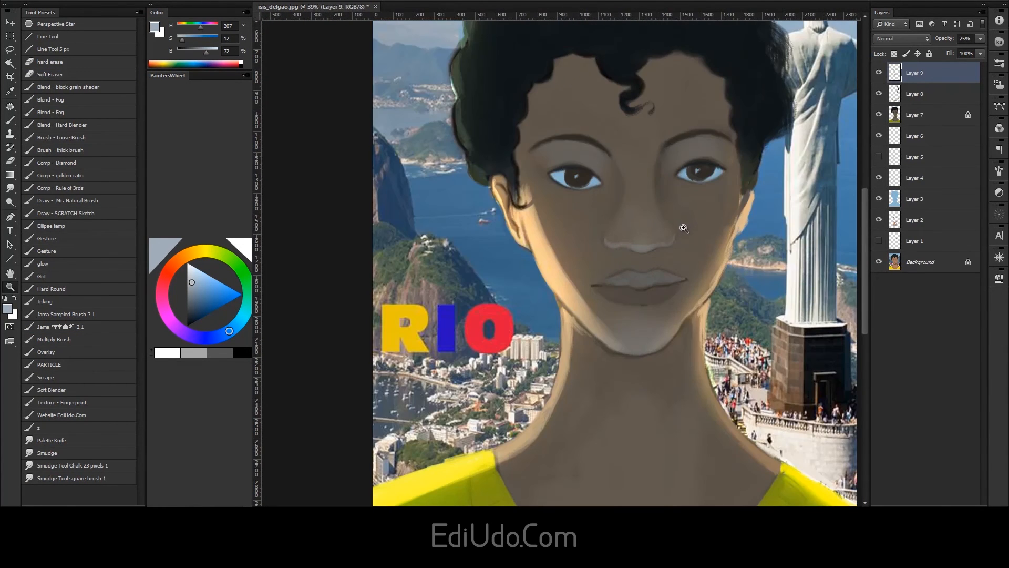
drag(683, 230, 700, 216)
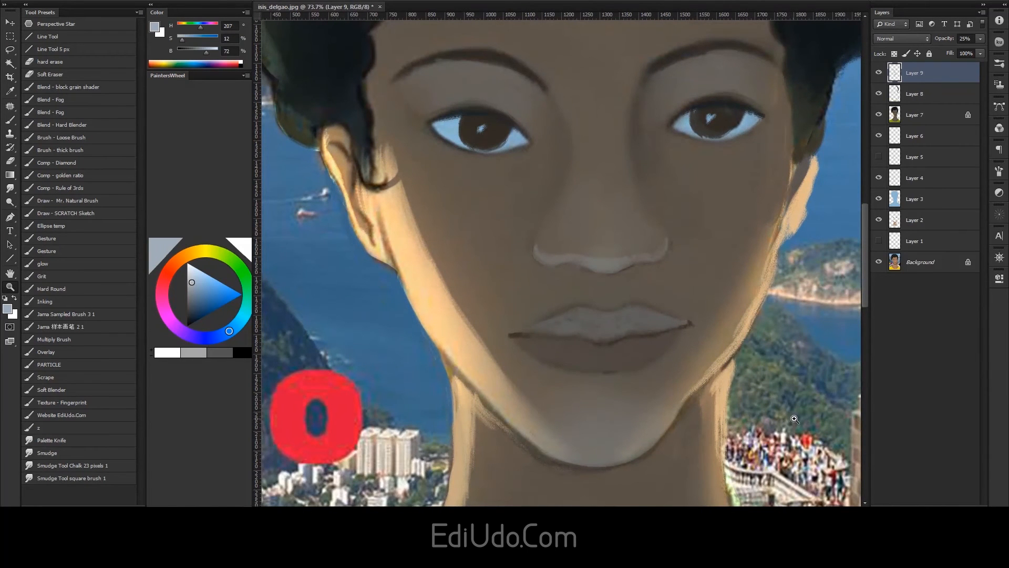
key(ctrl+shift+alt+n)
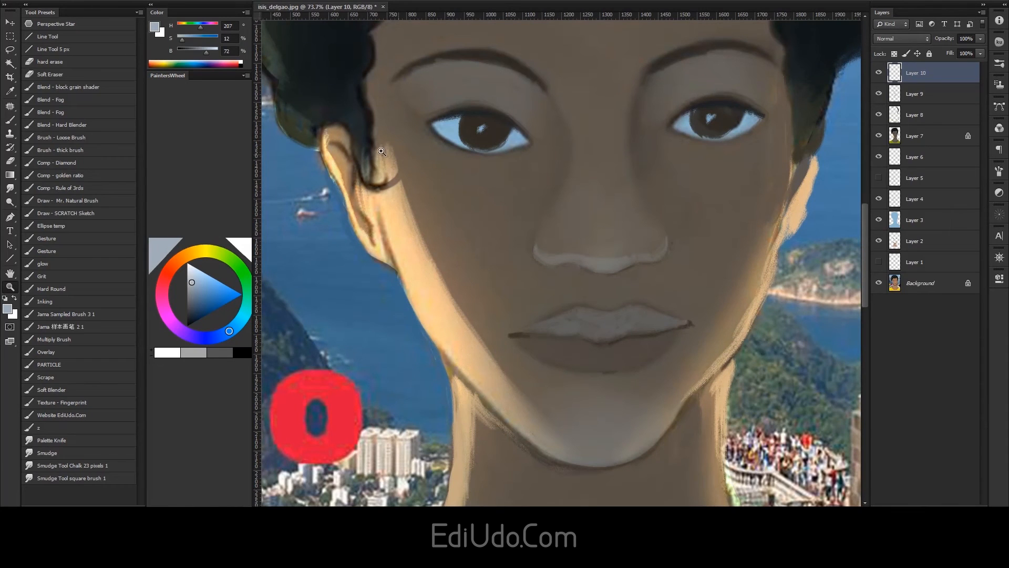
click(93, 326)
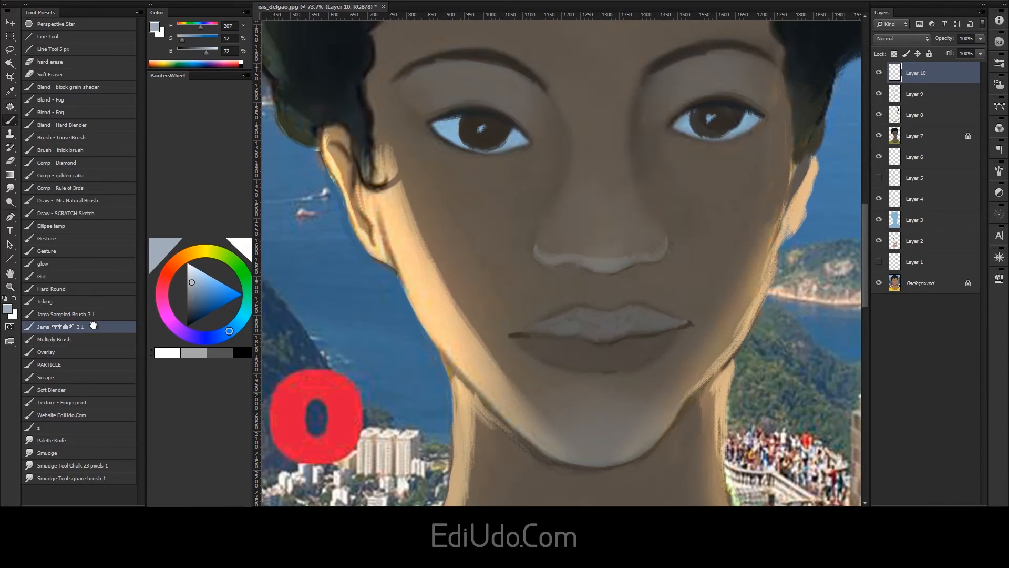
mouse_move(576, 113)
mouse_down()
mouse_move(424, 102)
mouse_move(394, 215)
mouse_up()
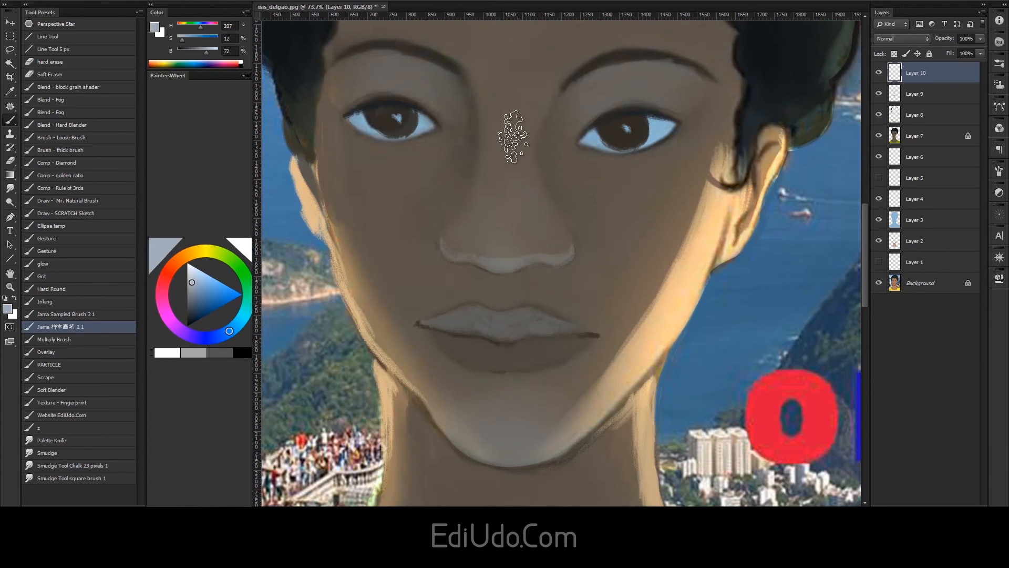
right_click(440, 127)
key(Escape)
alt+drag(465, 122, 442, 125)
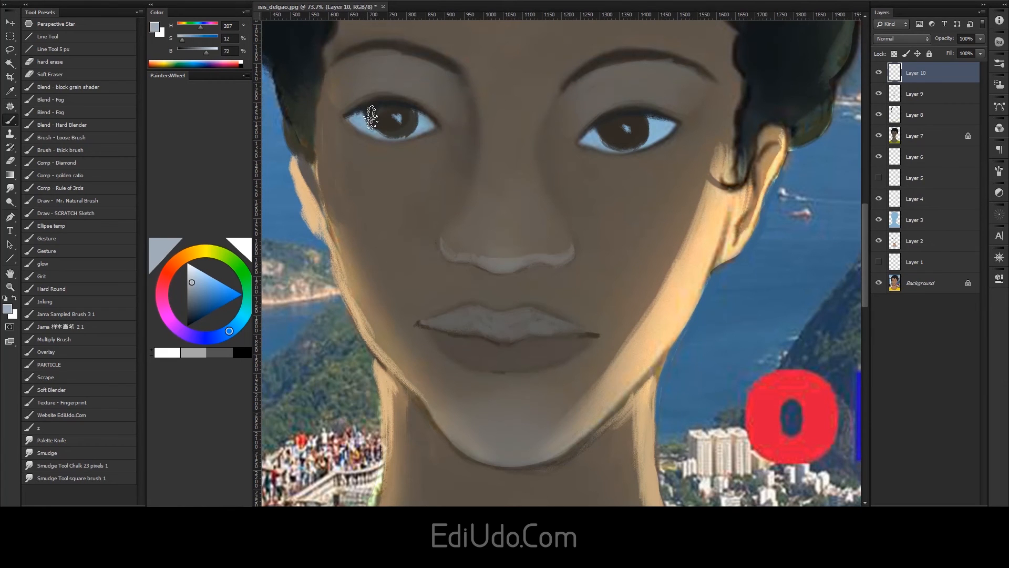
key(d)
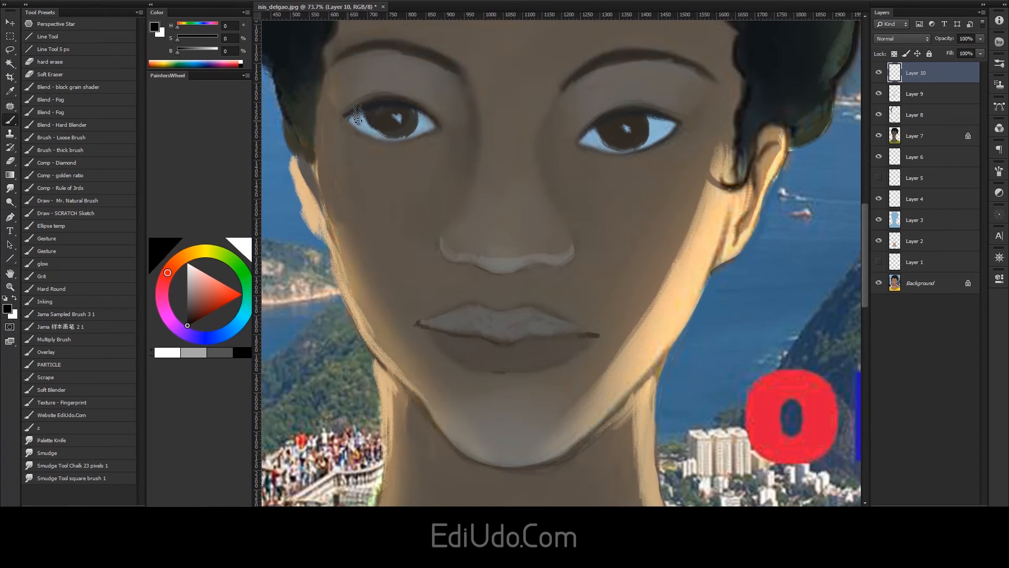
mouse_move(419, 136)
mouse_down()
mouse_move(446, 128)
mouse_move(440, 121)
mouse_up()
key(ctrl+alt+z)
key(ctrl+alt+z)
Step: Clean up the edges of both eyes with sampled skin and dark tones, and sample the grey light beneath the nose
alt+click(350, 130)
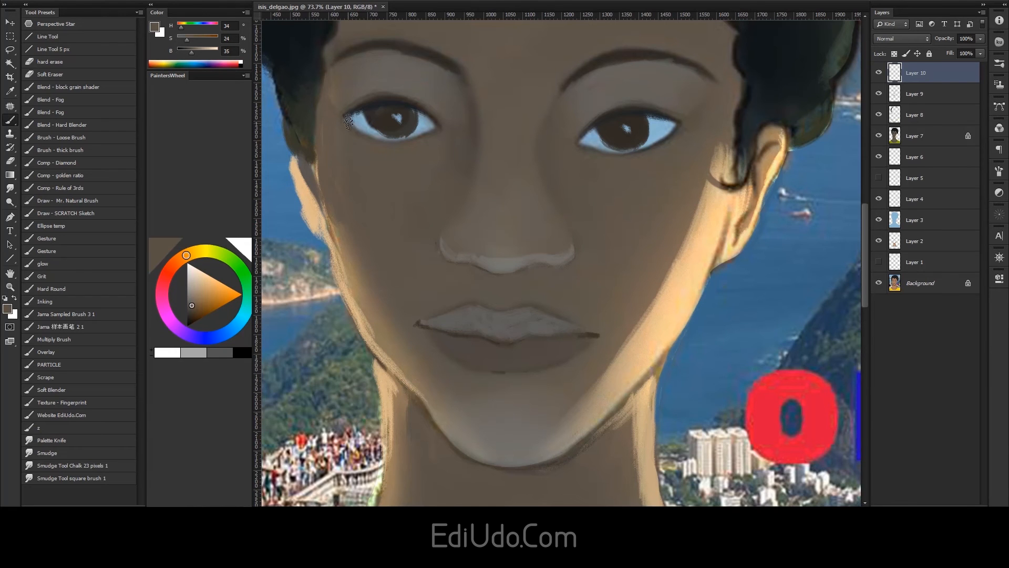
alt+click(371, 120)
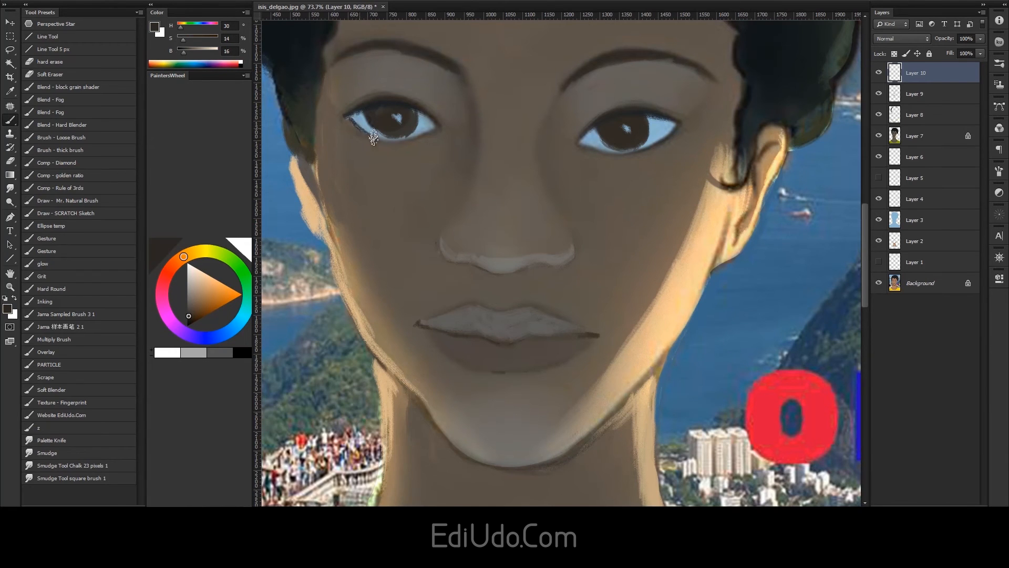
alt+click(351, 124)
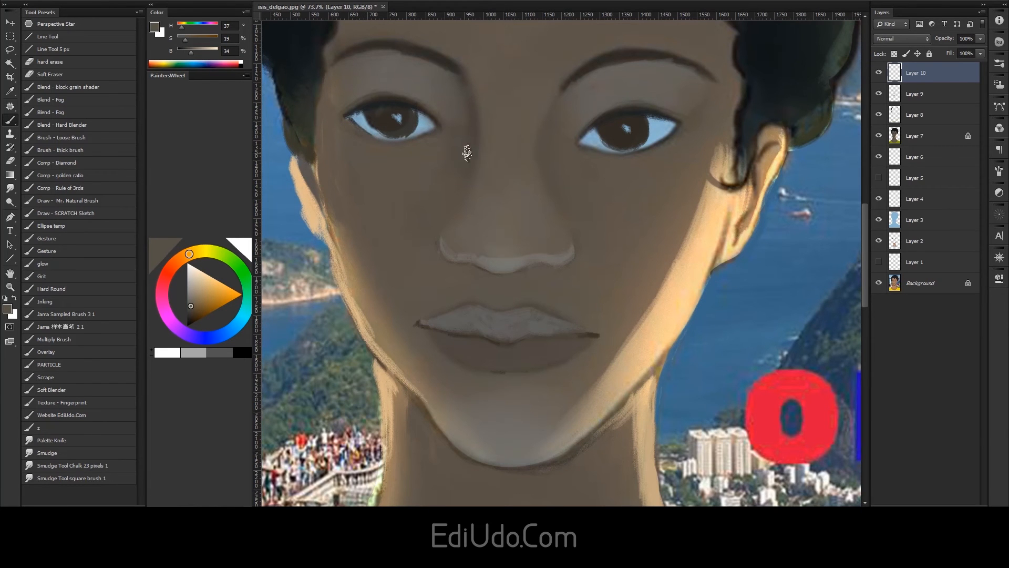
alt+click(661, 120)
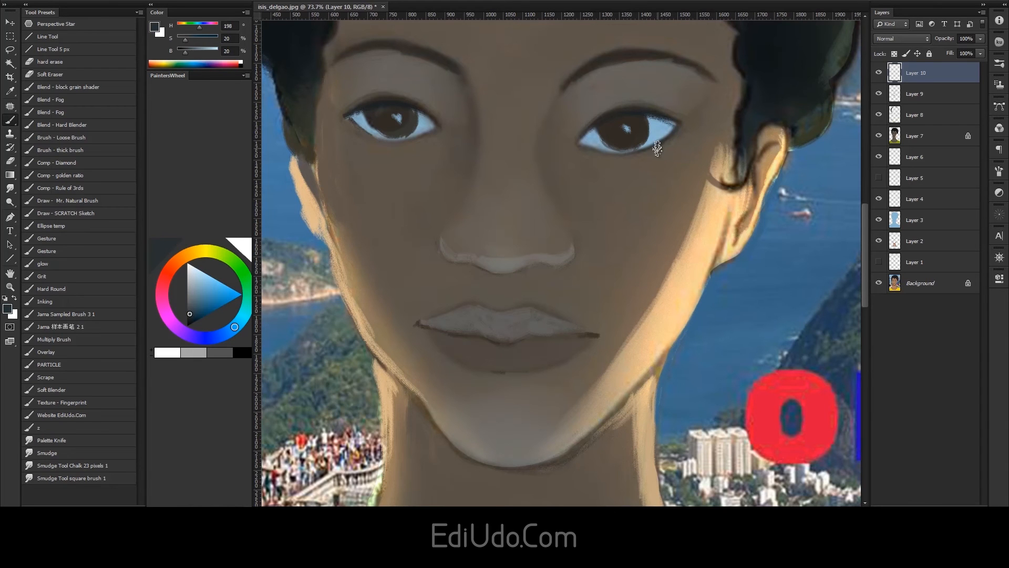
alt+click(510, 262)
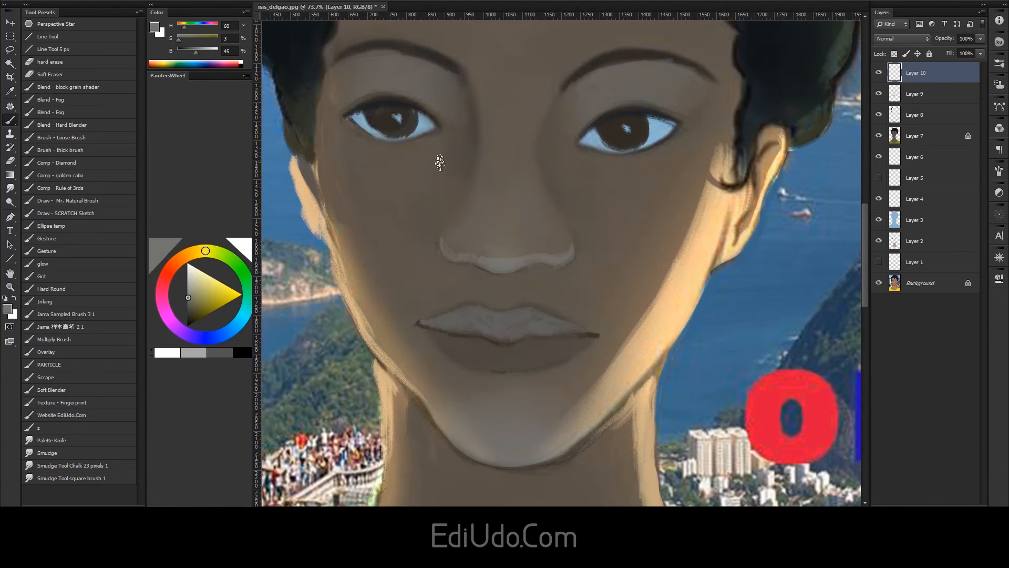
Step: Try rough black brush strokes marking the folds beneath both eyes
key(d)
key(z)
drag(430, 162, 459, 160)
key(b)
drag(448, 120, 360, 193)
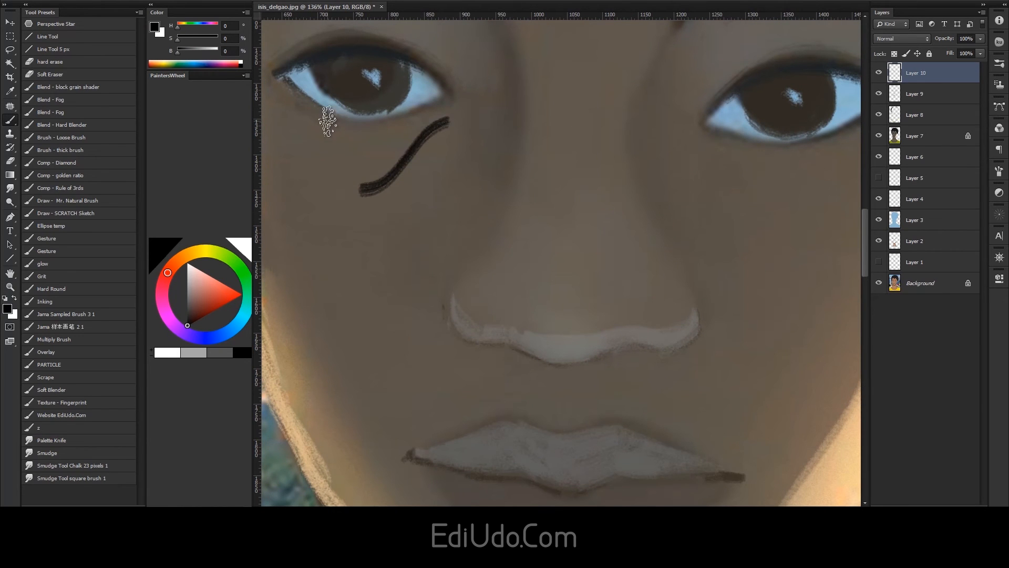
key(ctrl+z)
drag(455, 114, 339, 173)
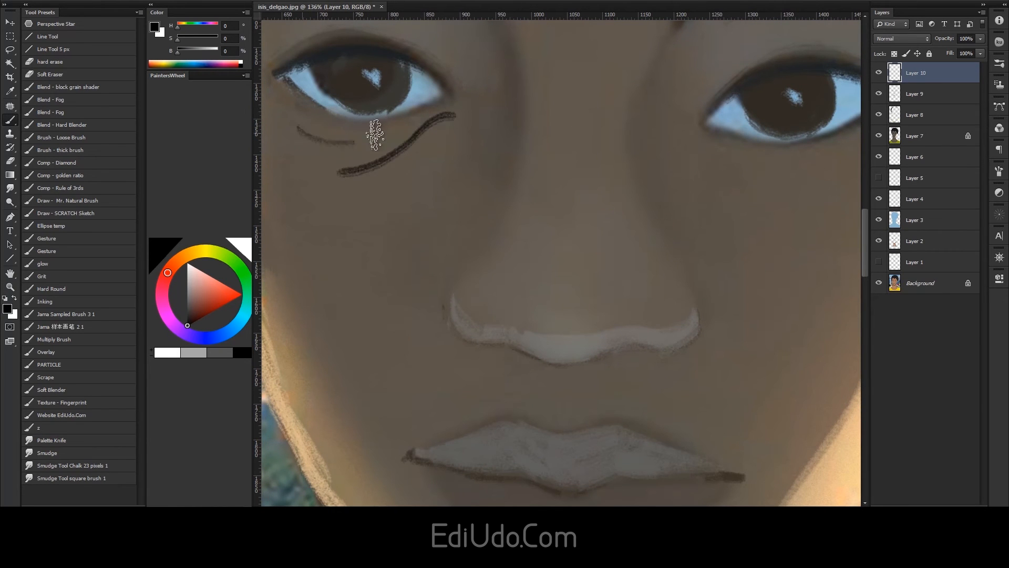
drag(699, 139, 801, 186)
Step: Try a stroke beneath the eye in the grey sampled under the nose and undo the trial strokes
key(z)
drag(638, 231, 610, 236)
key(b)
alt+click(572, 332)
drag(424, 206, 406, 156)
key(ctrl+alt+z)
key(ctrl+alt+z)
key(ctrl+alt+z)
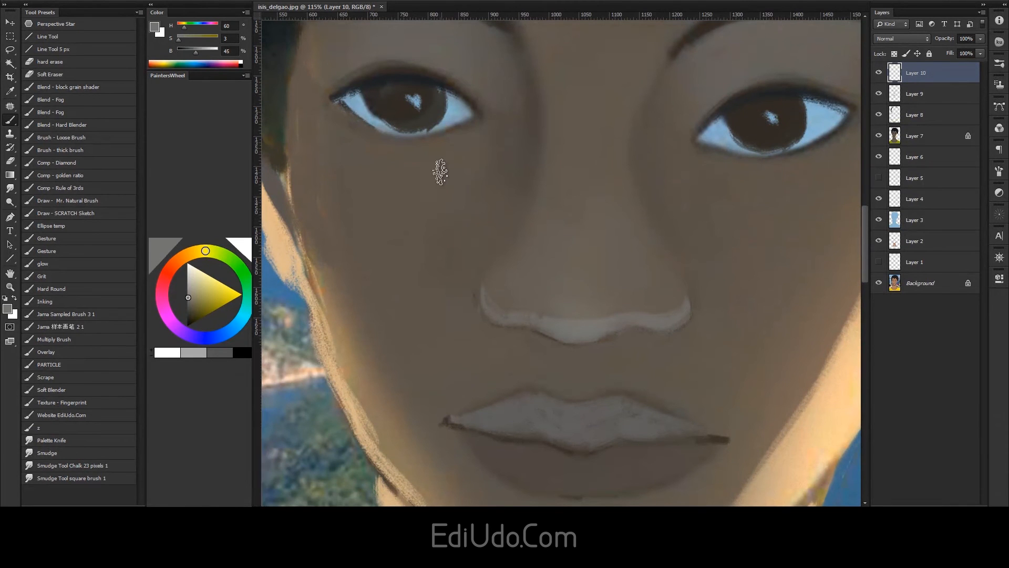
Step: Paint grey reflected light beneath both lower eyelids and soften its edges within a lasso selection
mouse_move(470, 136)
mouse_down()
mouse_move(450, 147)
mouse_move(462, 131)
mouse_move(428, 157)
mouse_up()
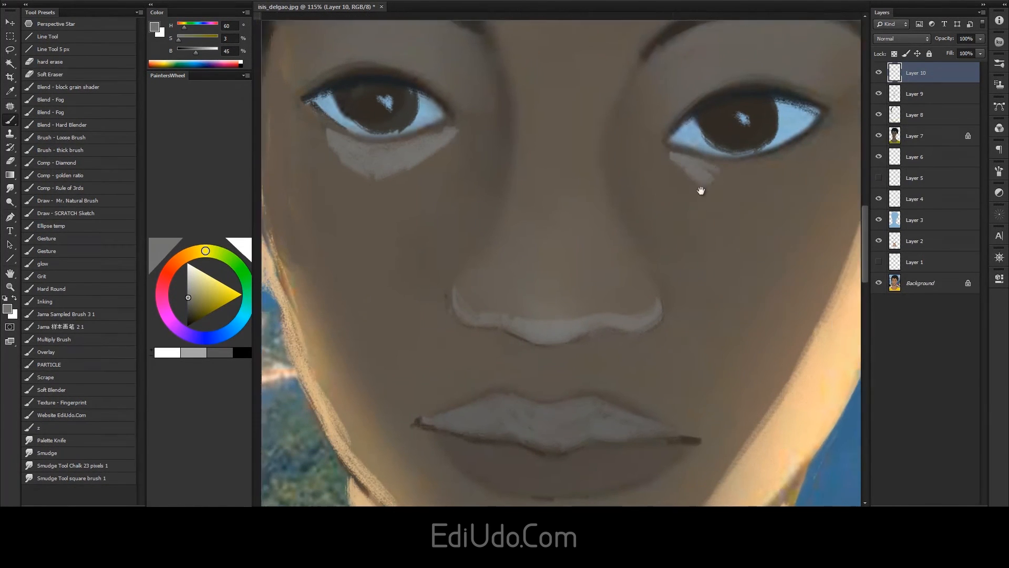
drag(701, 190, 732, 169)
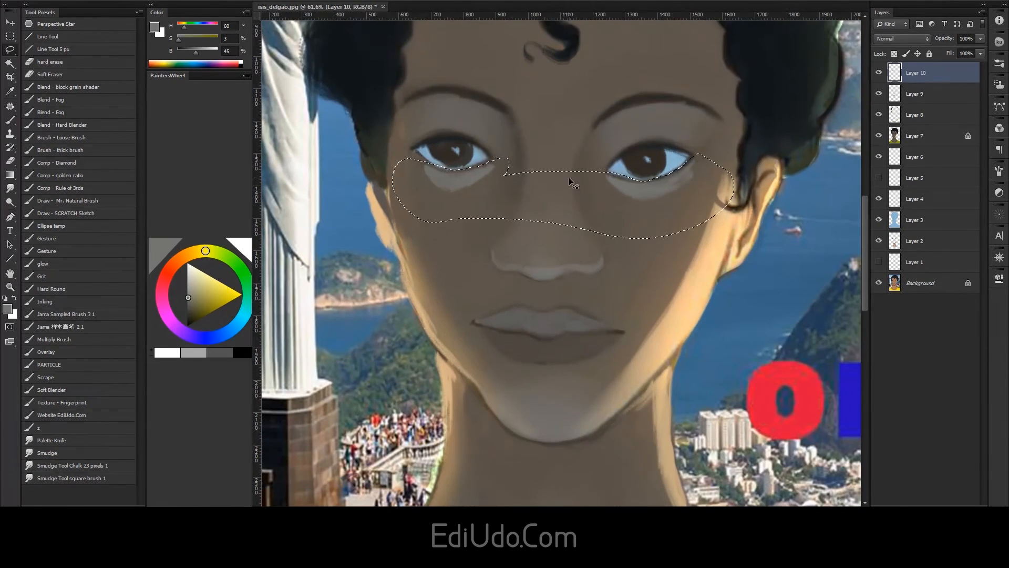
key(ctrl+d)
key(e)
key(z)
drag(611, 224, 629, 194)
drag(591, 234, 530, 252)
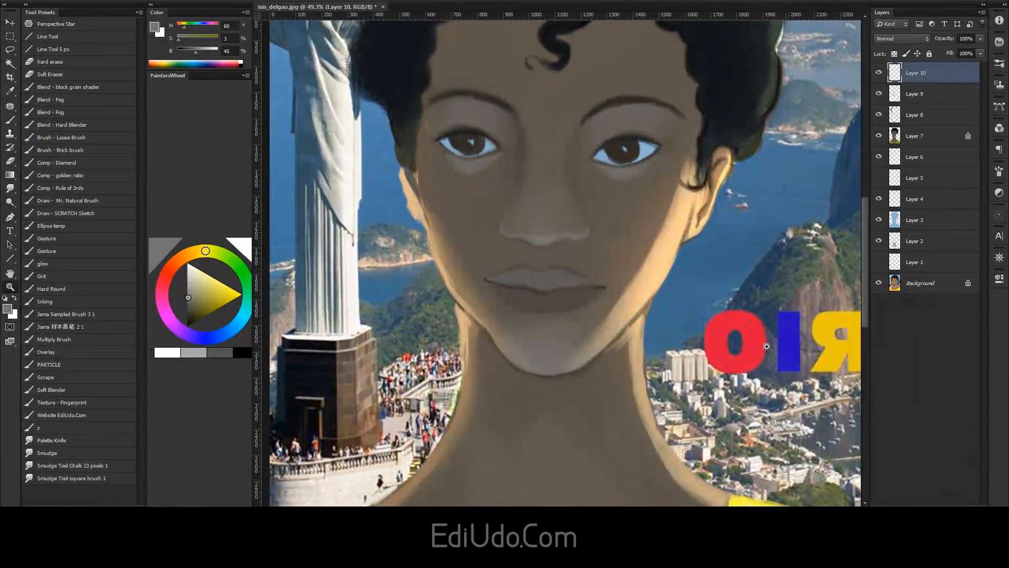
Step: Touch up the forehead around the tip of the hanging hair curl with the grey tone
drag(764, 360, 793, 350)
key(space)
scroll(547, 210, up, 3)
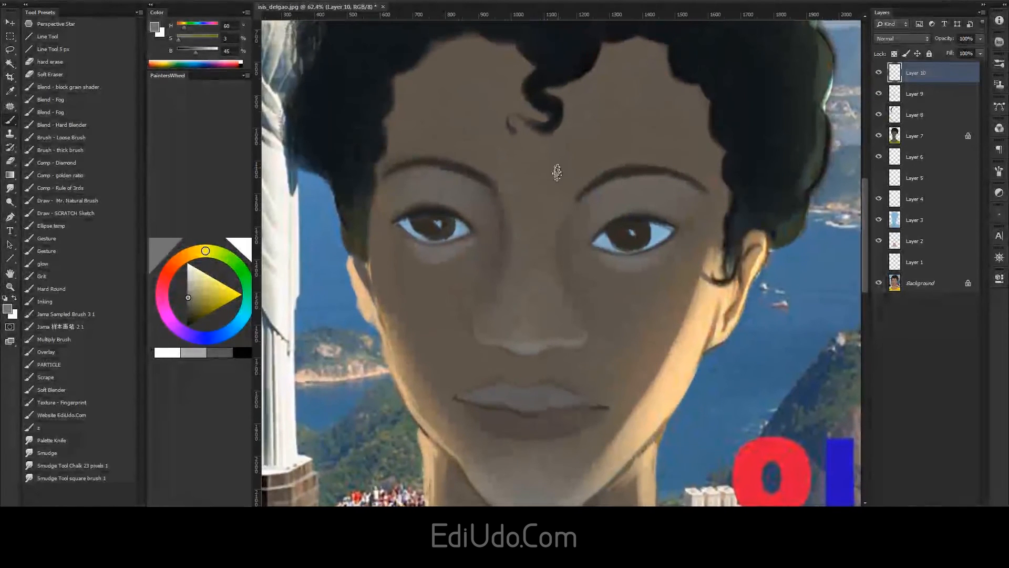
ctrl+right_click(516, 129)
click(551, 134)
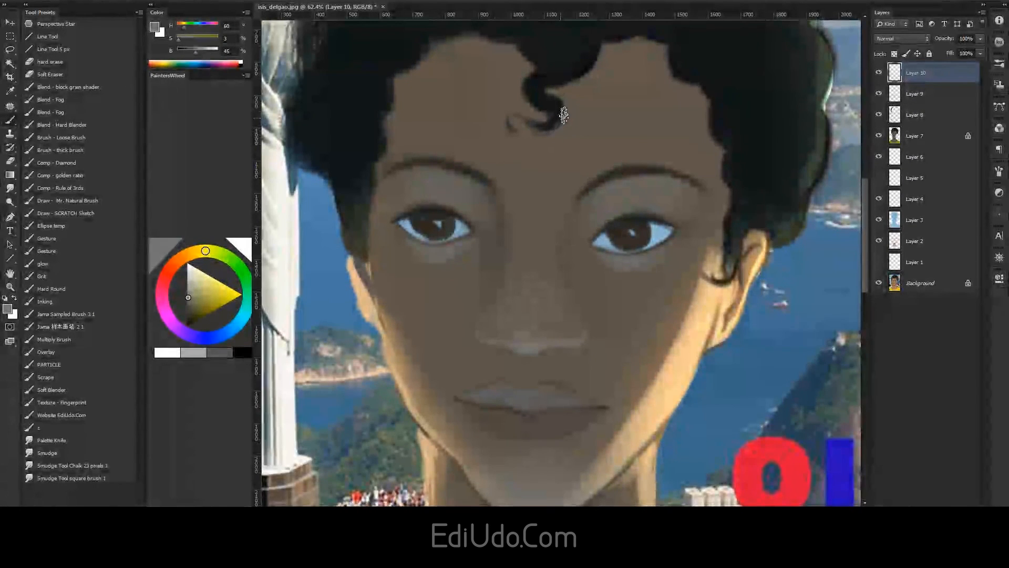
key(z)
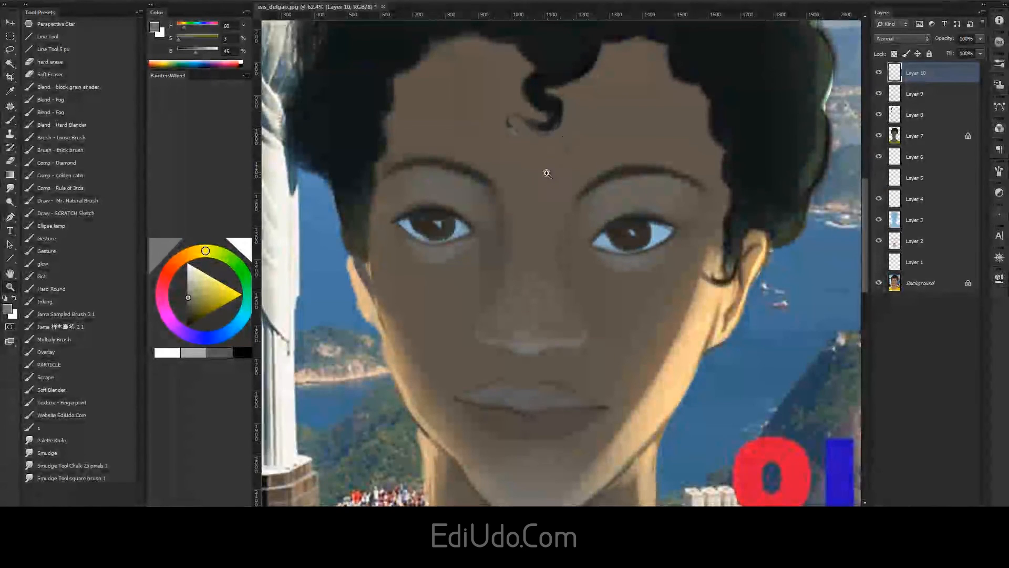
drag(550, 166, 520, 260)
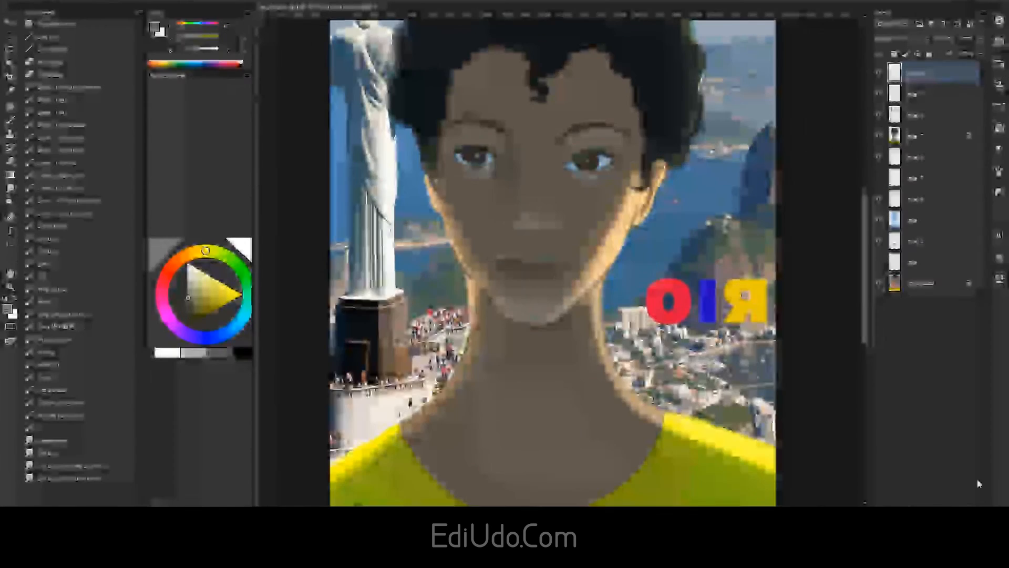
Step: Add a new layer and paint out the dark outline beneath the chin with the sampled neck tone
key(ctrl+shift+alt+n)
drag(450, 259, 490, 278)
key(b)
key(z)
drag(645, 405, 666, 406)
key(b)
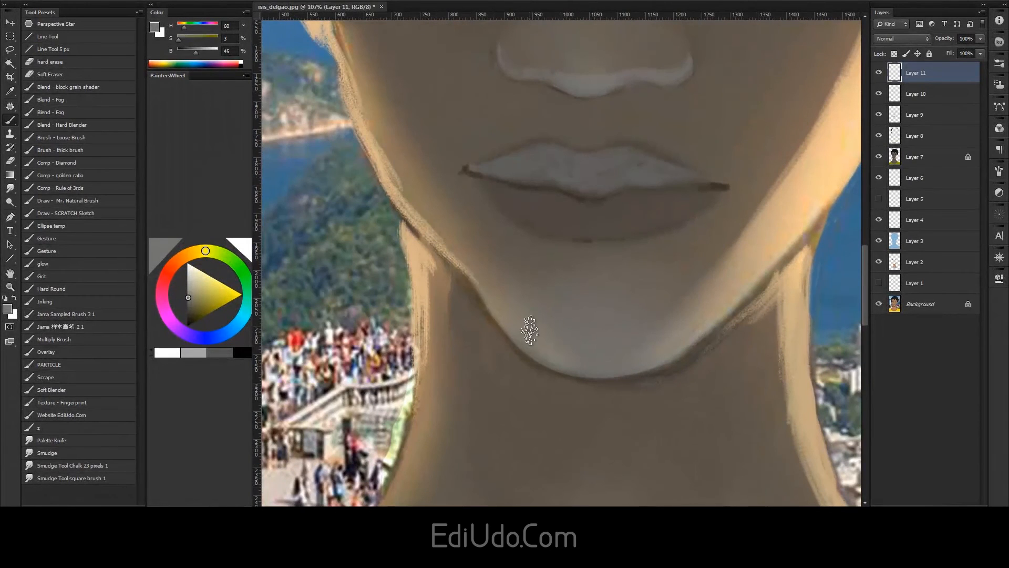
alt+click(536, 374)
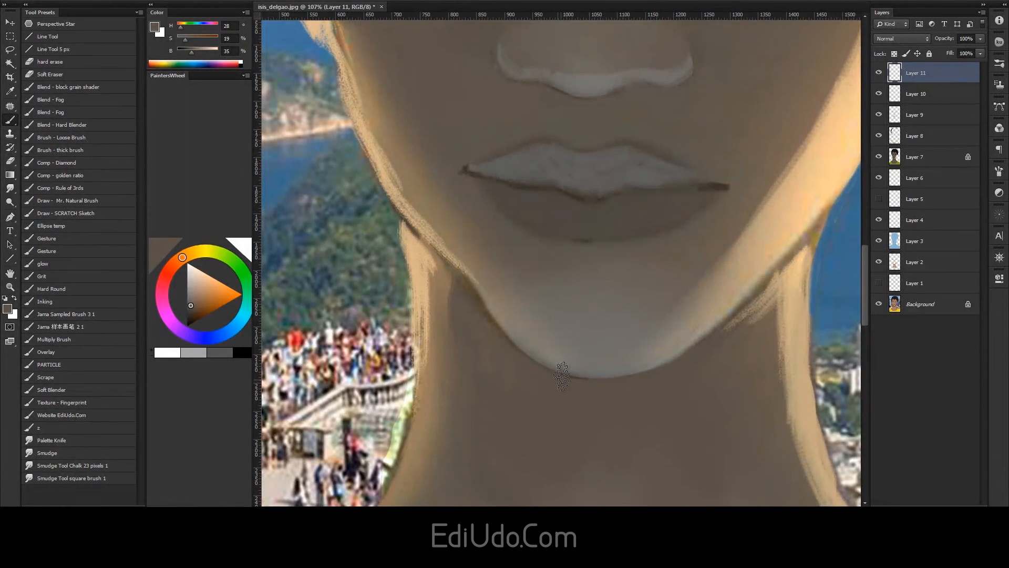
Step: Paint sampled warm tan tones over the dark outline where the jaw meets the neck beside the statue
alt+click(442, 248)
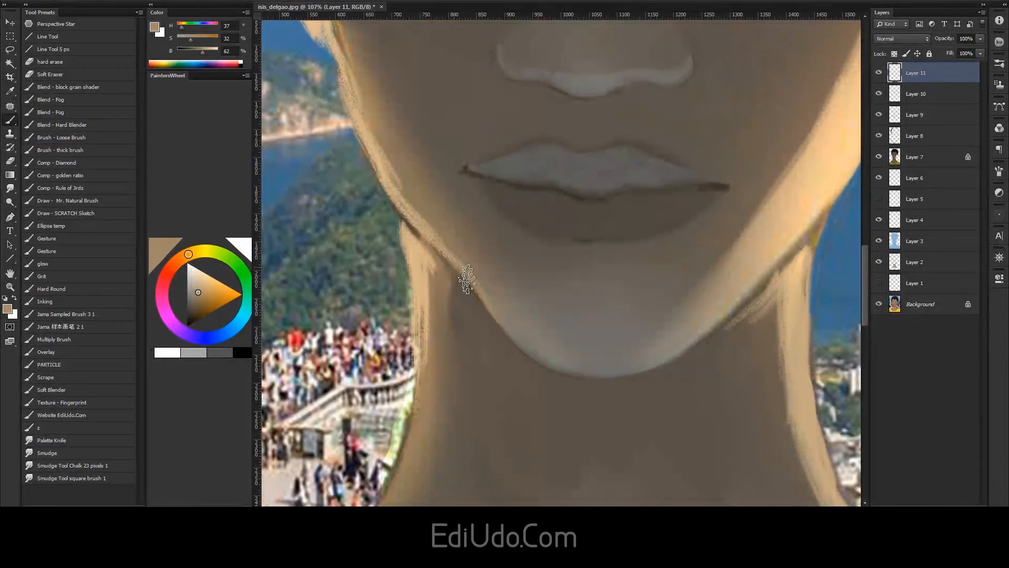
alt+click(392, 191)
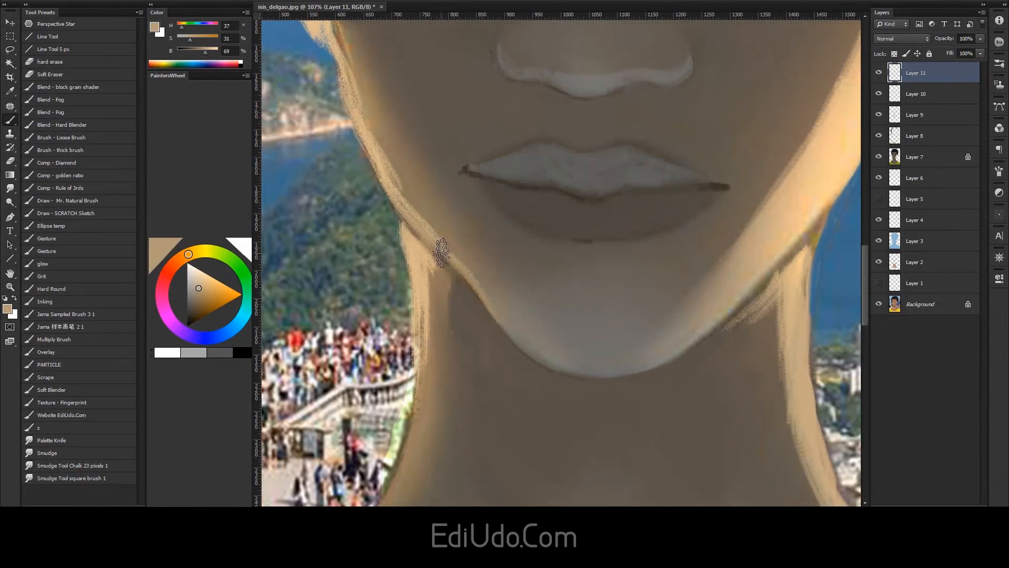
alt+click(411, 234)
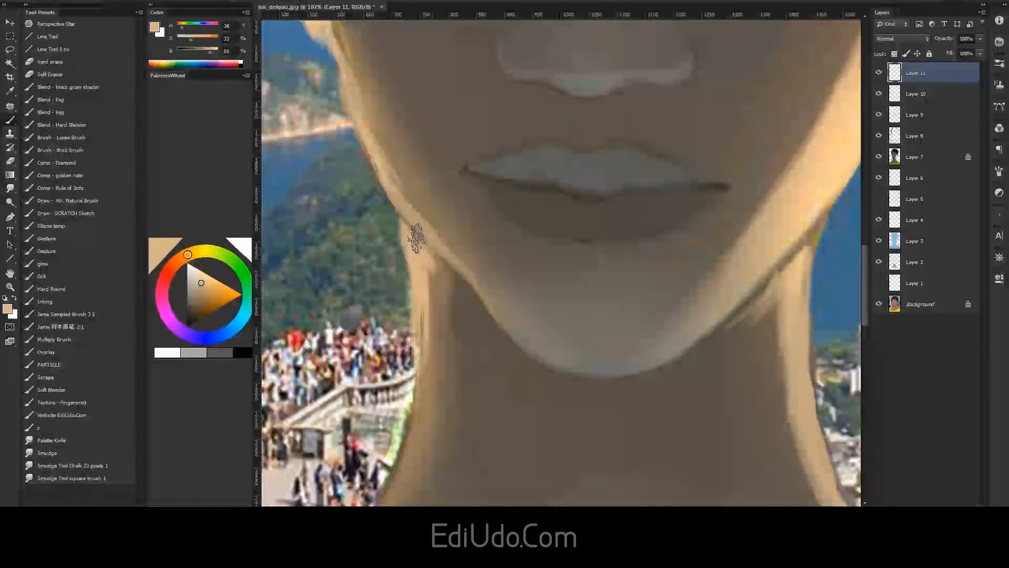
mouse_move(423, 243)
mouse_down()
mouse_move(393, 205)
mouse_move(424, 251)
mouse_move(398, 212)
mouse_move(389, 180)
mouse_move(427, 232)
mouse_move(400, 168)
mouse_move(407, 203)
mouse_move(477, 284)
mouse_move(479, 300)
mouse_move(455, 279)
mouse_move(492, 320)
mouse_up()
key(ctrl+space)
drag(722, 257, 672, 275)
mouse_move(563, 253)
mouse_down()
mouse_move(592, 250)
mouse_move(537, 266)
mouse_move(586, 241)
mouse_move(566, 275)
mouse_up()
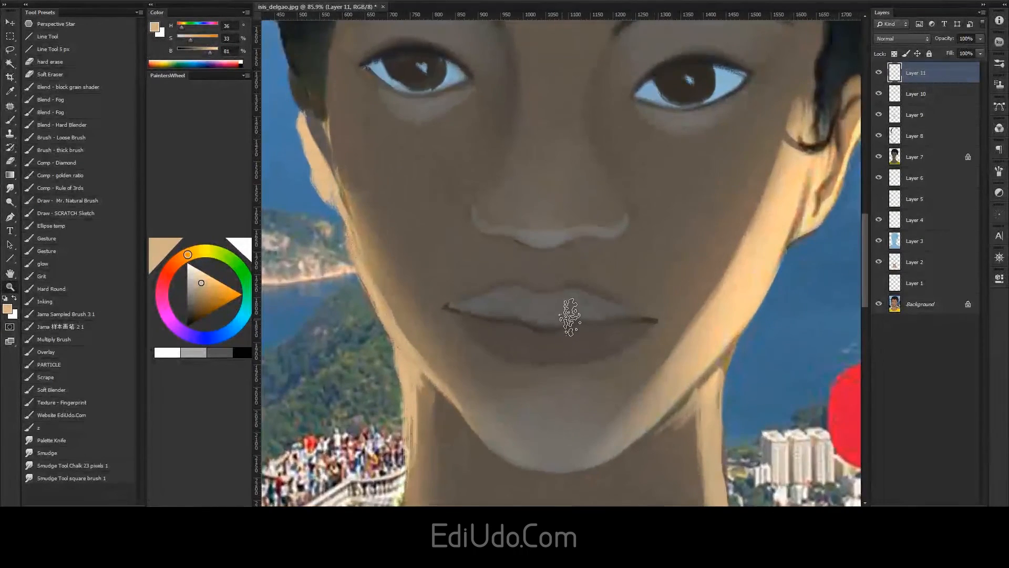
Step: Define both corners of the mouth with the dark brown sampled from the lip line
key(ctrl+space)
drag(561, 315, 625, 315)
alt+right_click(506, 289)
alt+click(494, 309)
alt+right_click(495, 310)
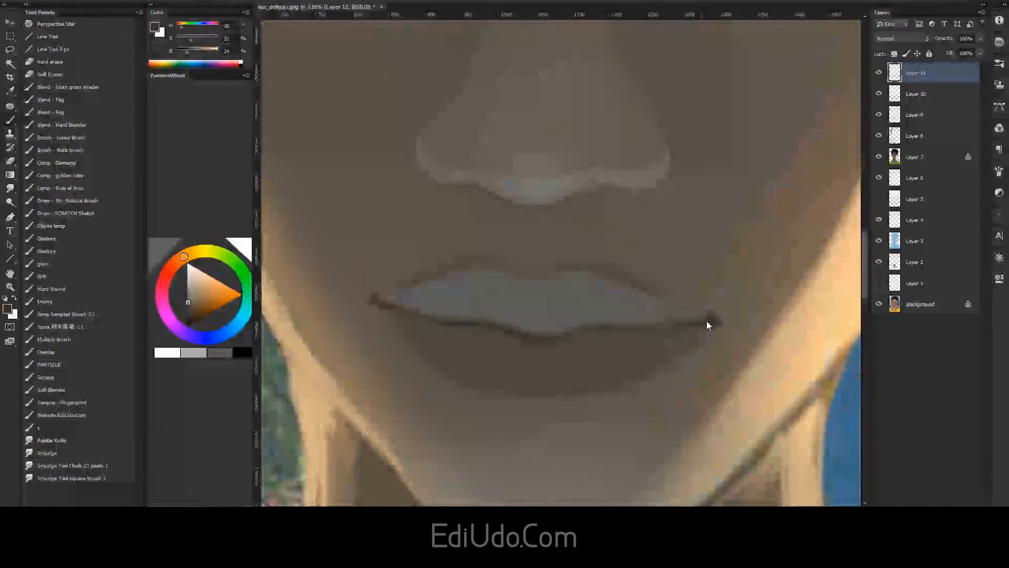
key(z)
drag(482, 314, 426, 310)
drag(527, 327, 497, 330)
drag(574, 291, 641, 259)
drag(432, 214, 467, 210)
Step: Paint the philtrum between the nose and the upper lip with sampled skin and dark brown tones
key(b)
drag(502, 175, 559, 187)
alt+click(535, 181)
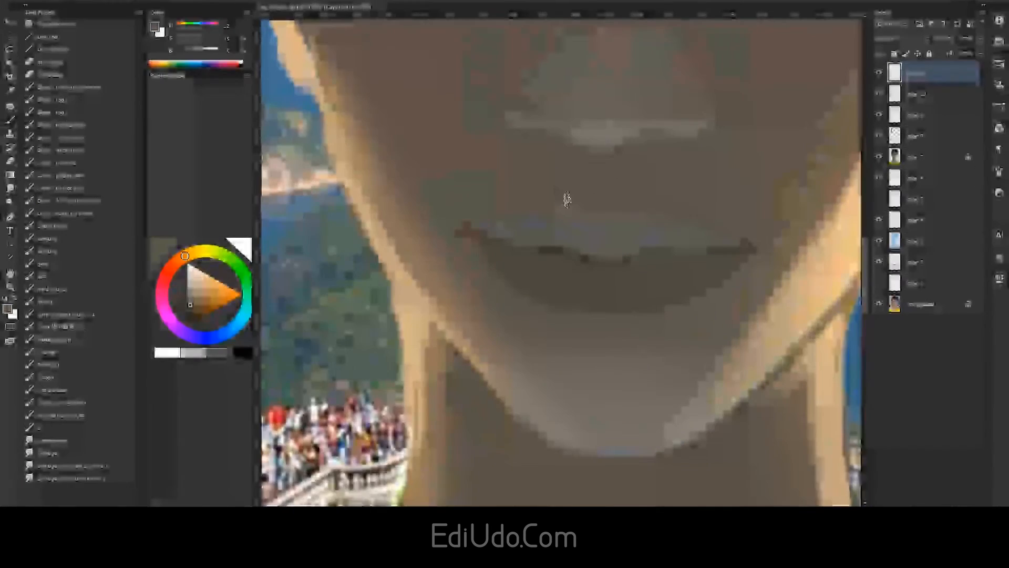
alt+click(682, 210)
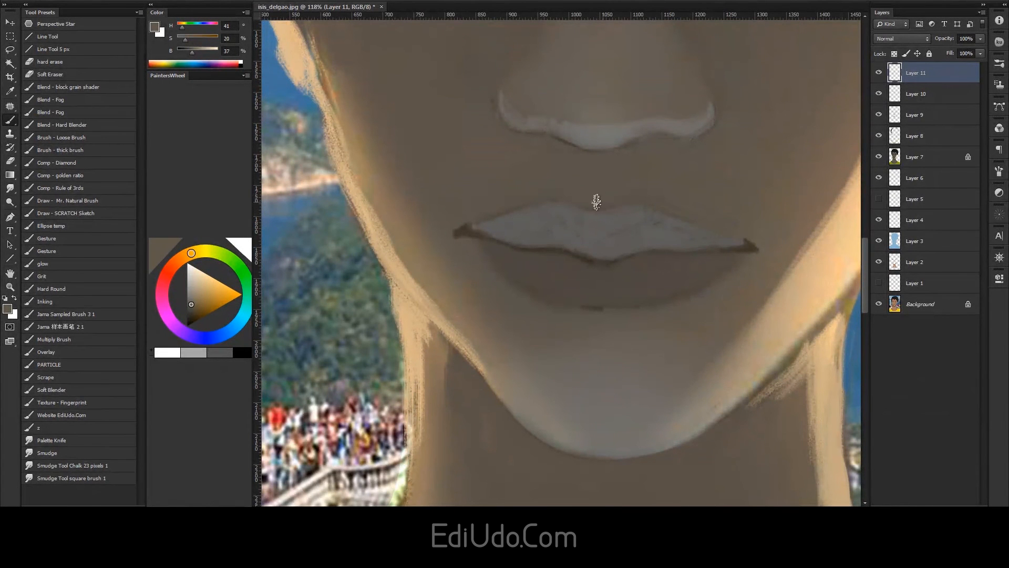
alt+click(462, 231)
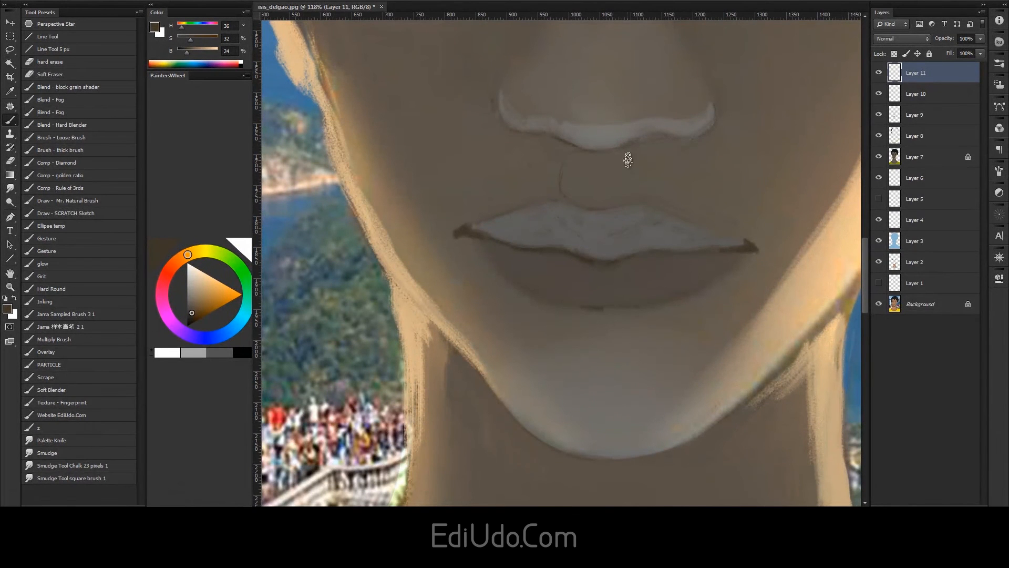
Step: Fill in the curly hair's outer edge against the sea and hills with the sampled dark green tone
key(z)
drag(630, 239, 508, 301)
drag(509, 226, 536, 210)
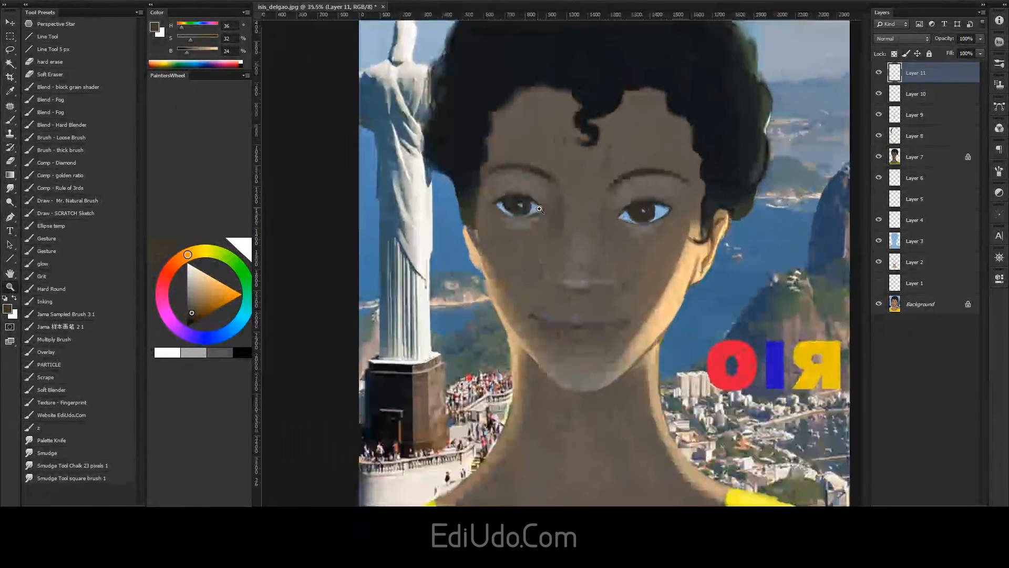
drag(506, 393, 484, 390)
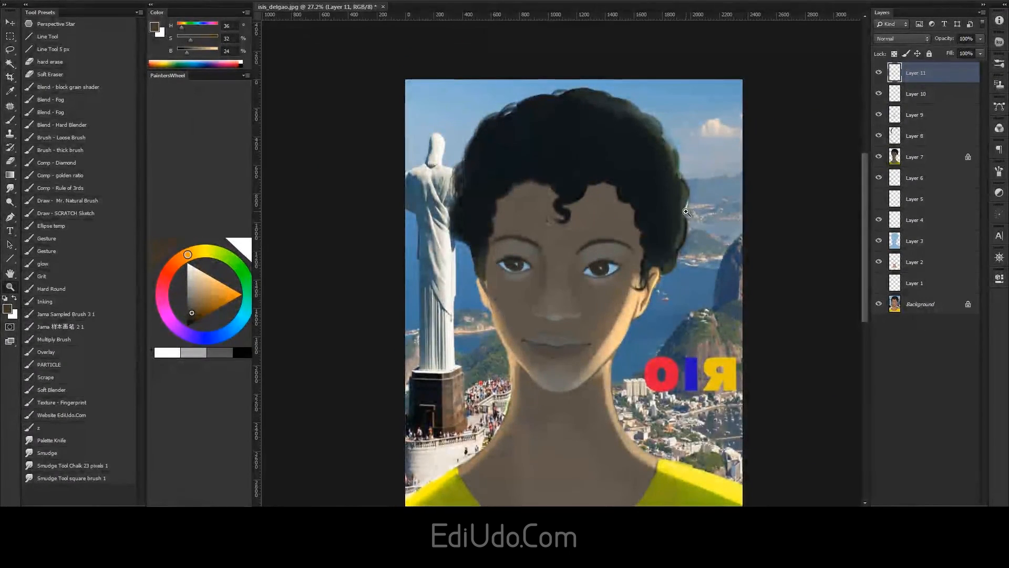
drag(688, 209, 716, 199)
key(b)
alt+click(677, 185)
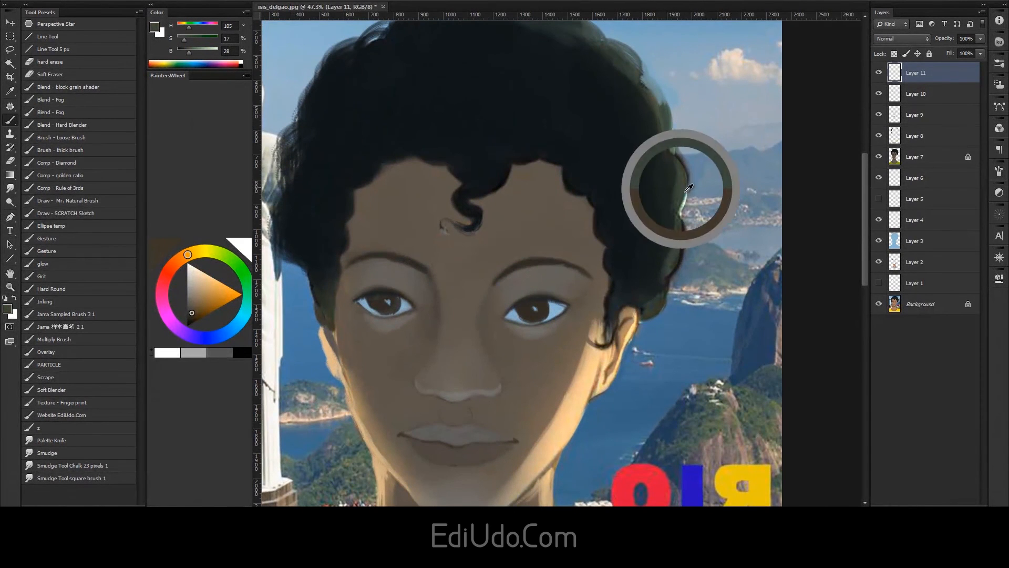
drag(681, 169, 671, 198)
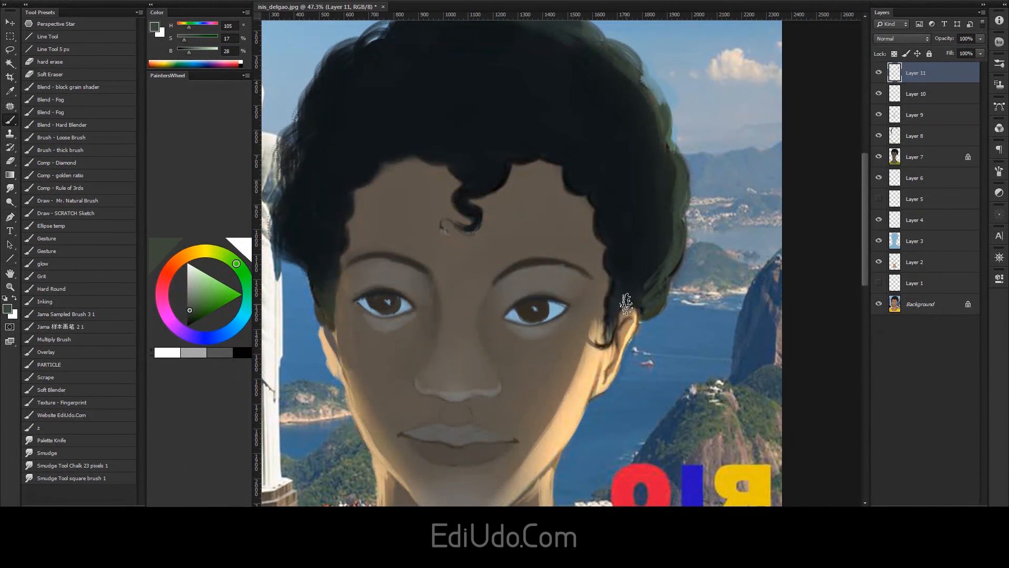
Step: Sample a light blue and paint small highlights on both irises on a new layer
key(z)
mouse_move(556, 259)
mouse_down()
mouse_move(514, 287)
mouse_move(574, 296)
mouse_move(547, 281)
mouse_move(641, 252)
mouse_up()
key(b)
alt+click(397, 147)
alt+click(395, 146)
alt+click(421, 152)
key(z)
drag(691, 189, 638, 190)
drag(605, 221, 527, 300)
key(ctrl+shift+alt+n)
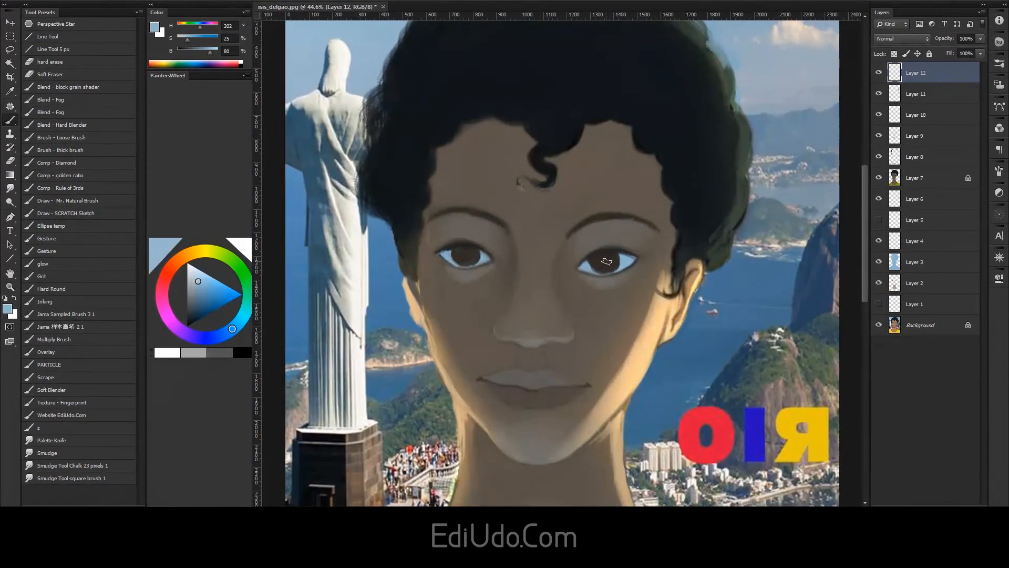
drag(657, 320, 606, 321)
Step: Flip the canvas horizontally, add a new layer and paint a dark crease above the eye nearest the RIO lettering
key(ctrl+shift+h)
drag(649, 287, 711, 307)
key(ctrl+shift+alt+n)
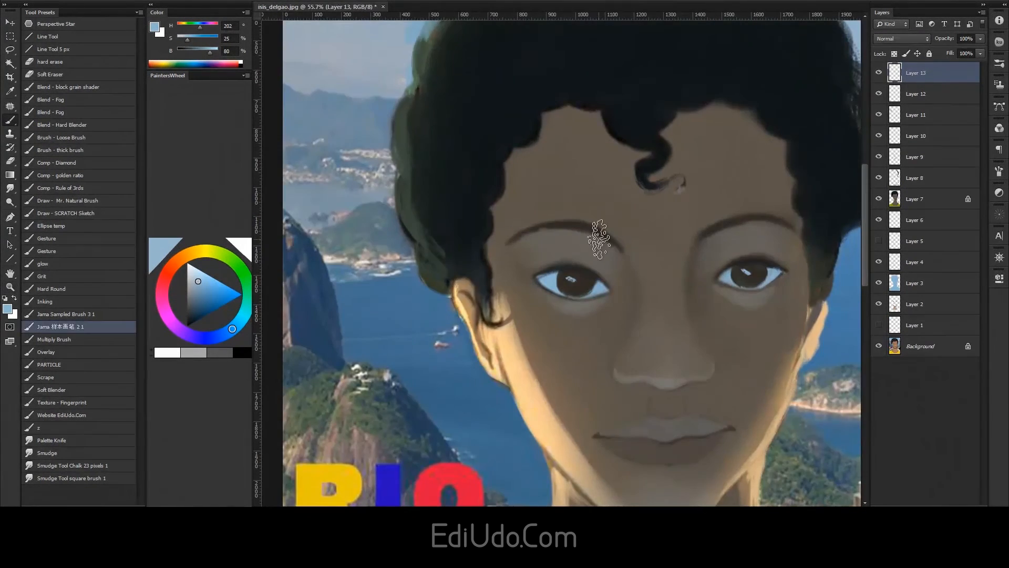
drag(577, 292, 644, 292)
key(b)
alt+click(558, 231)
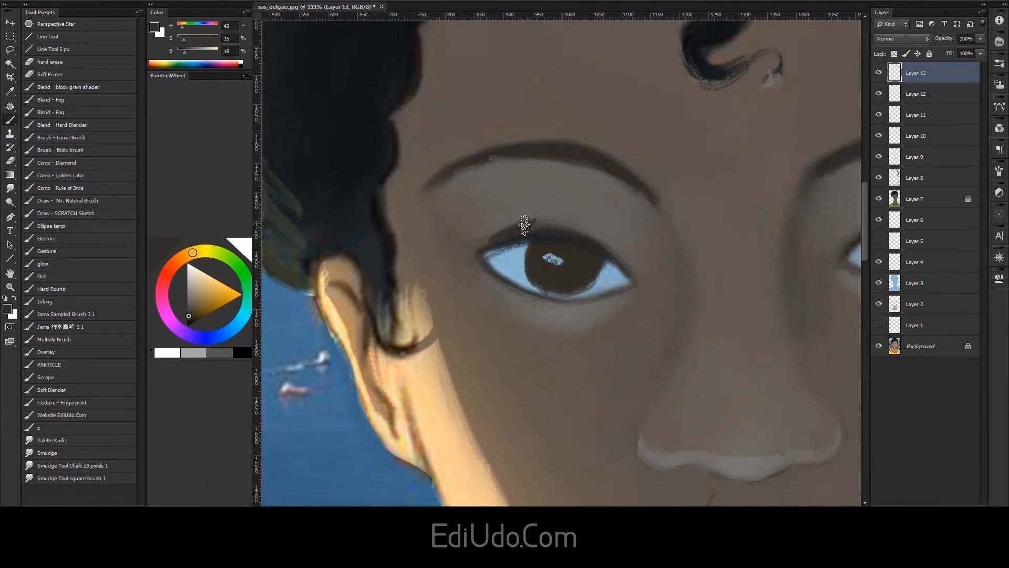
drag(552, 219, 609, 229)
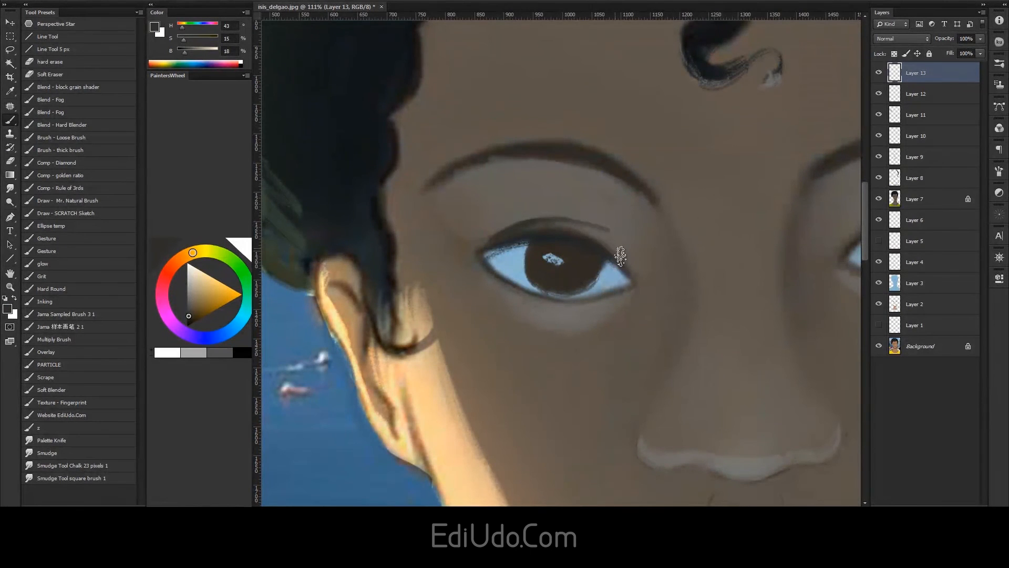
Step: Sample dark brown from the upper lid, paint the crease above the other eye and refine the first eye's crease
drag(677, 285, 586, 248)
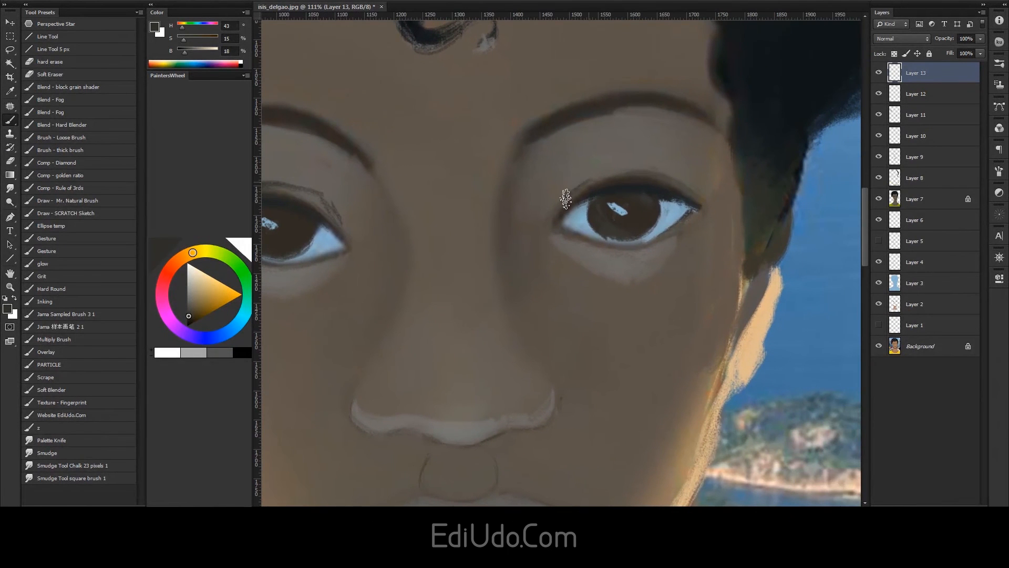
alt+click(617, 179)
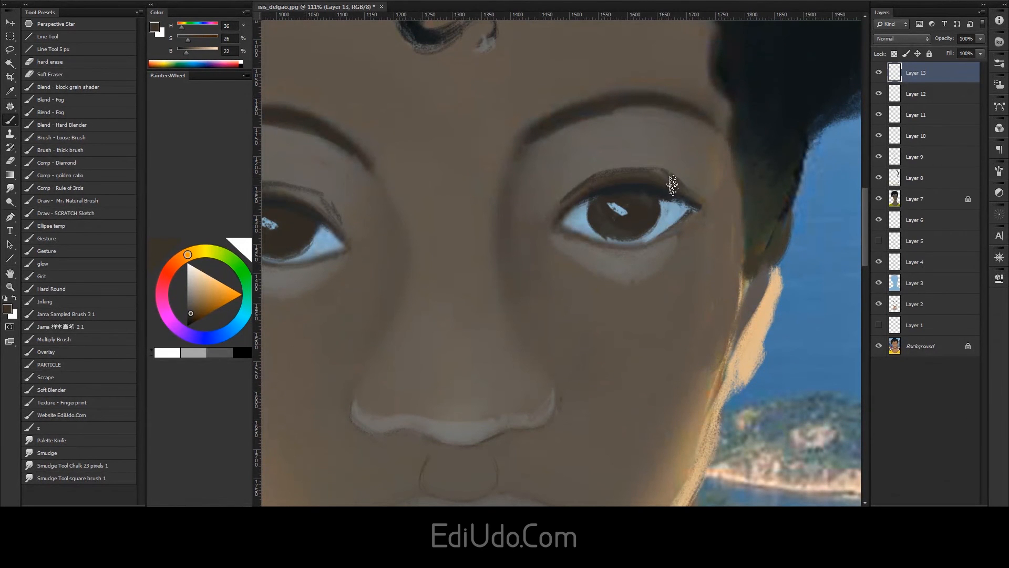
drag(574, 182, 678, 189)
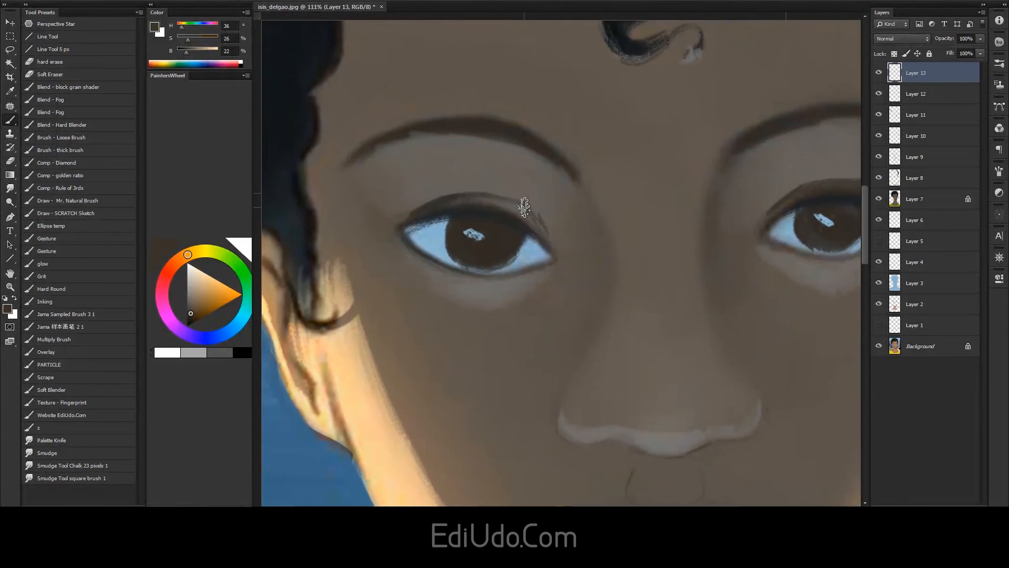
mouse_move(421, 214)
mouse_down()
mouse_move(516, 203)
mouse_move(547, 226)
mouse_up()
Step: Examine the whole portrait and its composition, from the hair down to the shirt and background
mouse_move(767, 245)
mouse_down()
mouse_move(592, 279)
mouse_move(638, 284)
mouse_up()
alt+click(523, 399)
key(z)
drag(491, 371, 420, 371)
alt+click(651, 174)
drag(605, 236, 520, 236)
drag(521, 330, 561, 330)
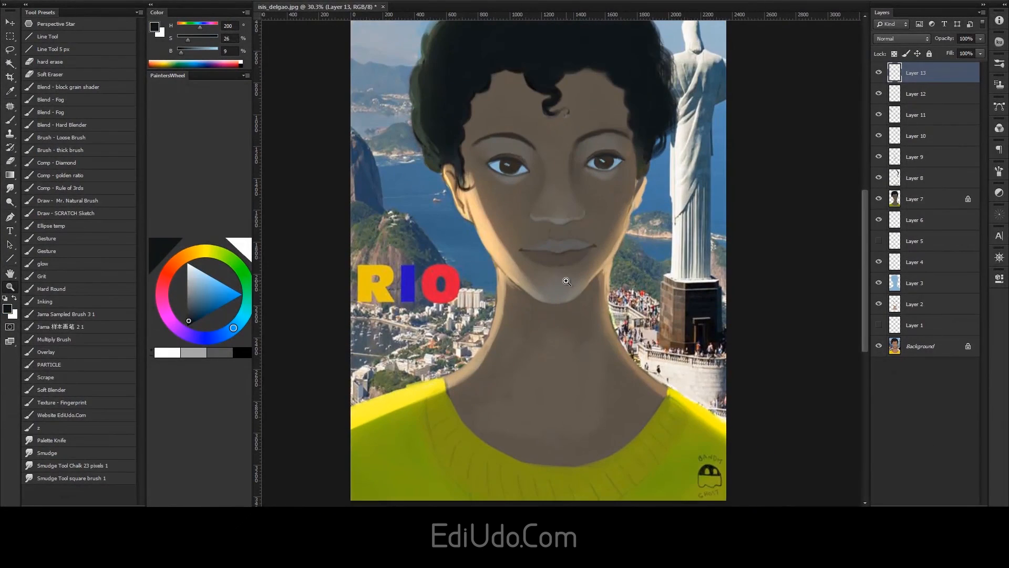
drag(567, 281, 540, 349)
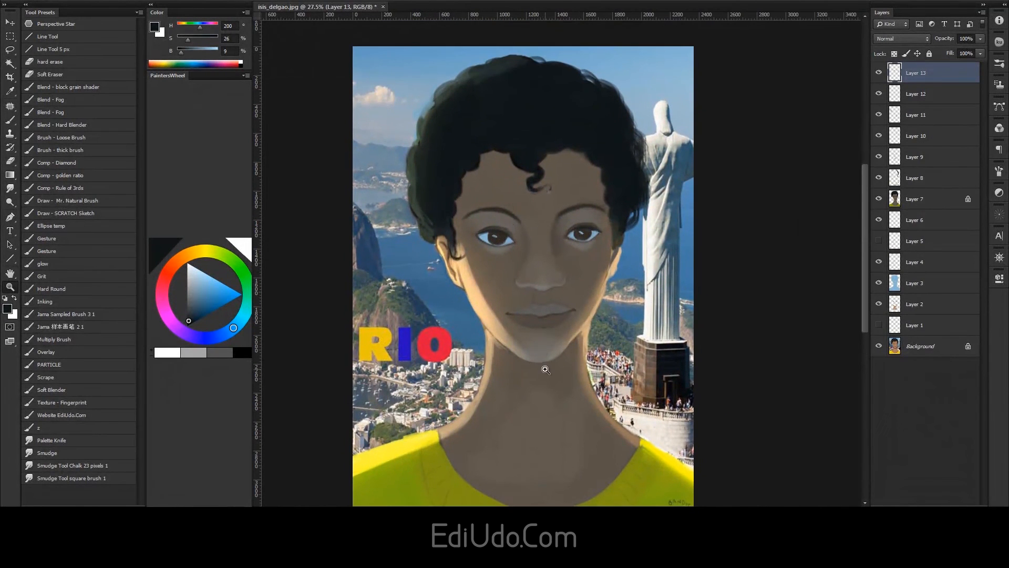
drag(415, 368, 531, 381)
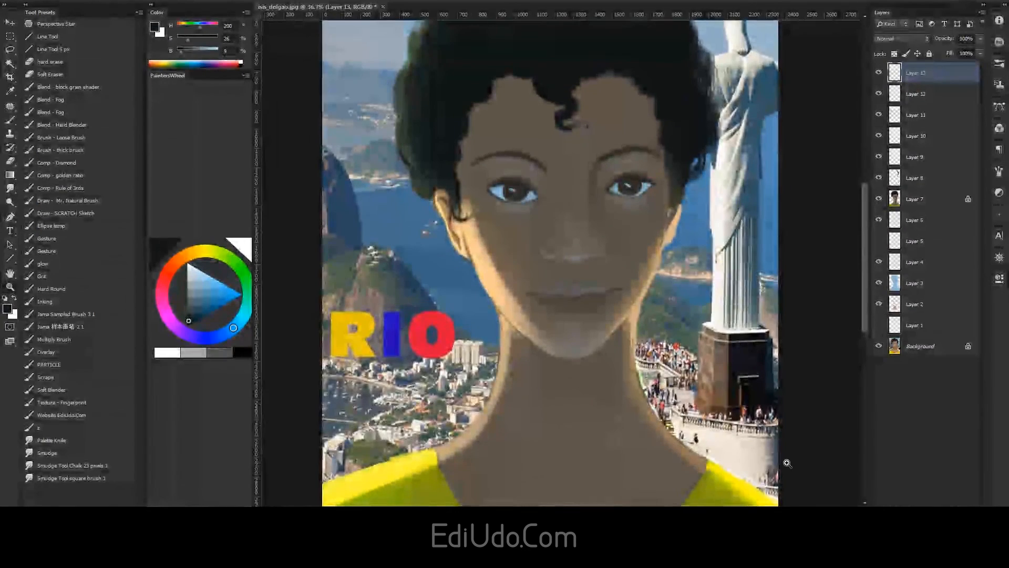
Step: Copy the RIO lettering from the background onto its own layer and place it at the base of the neck
drag(327, 310, 367, 369)
key(ctrl+j)
drag(459, 341, 601, 443)
Step: Try Lighten and other blend modes on the copied RIO patch and set it back to Normal
click(907, 38)
click(917, 77)
key(shift+plus)
key(shift+plus)
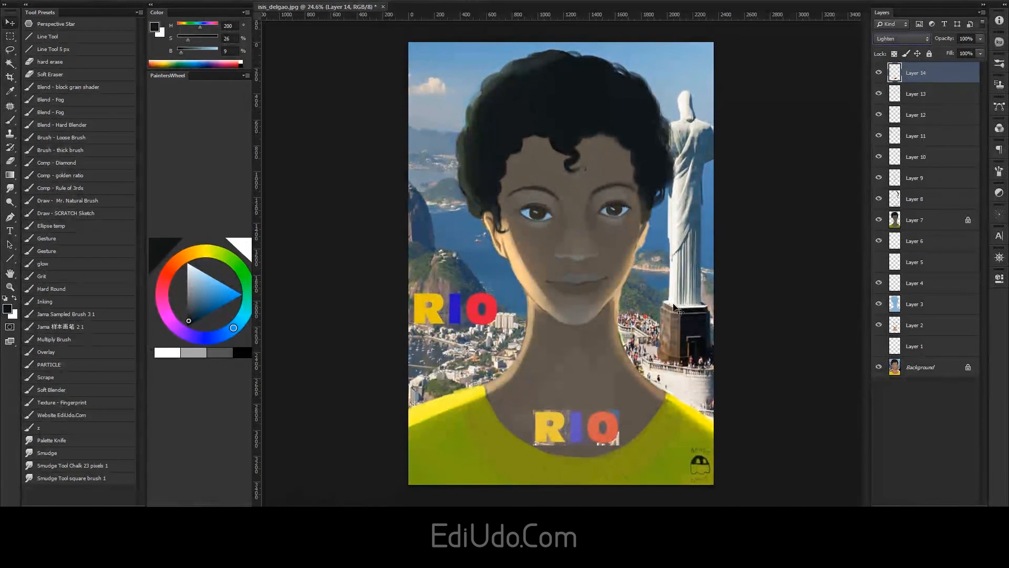
click(897, 39)
click(891, 45)
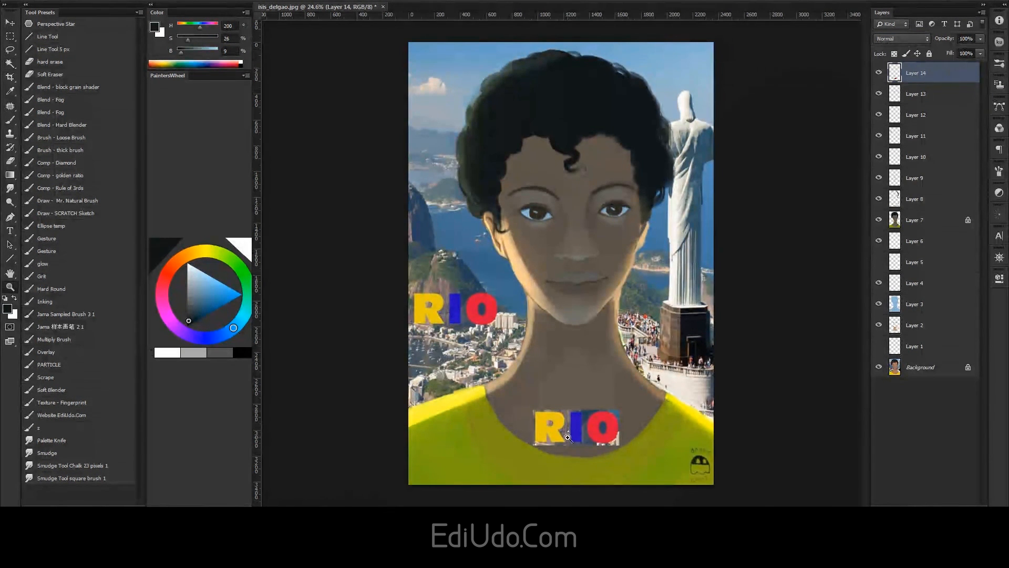
Step: Isolate the RIO letters on a new layer without their background patch and hide the patch layer
click(567, 437)
click(567, 437)
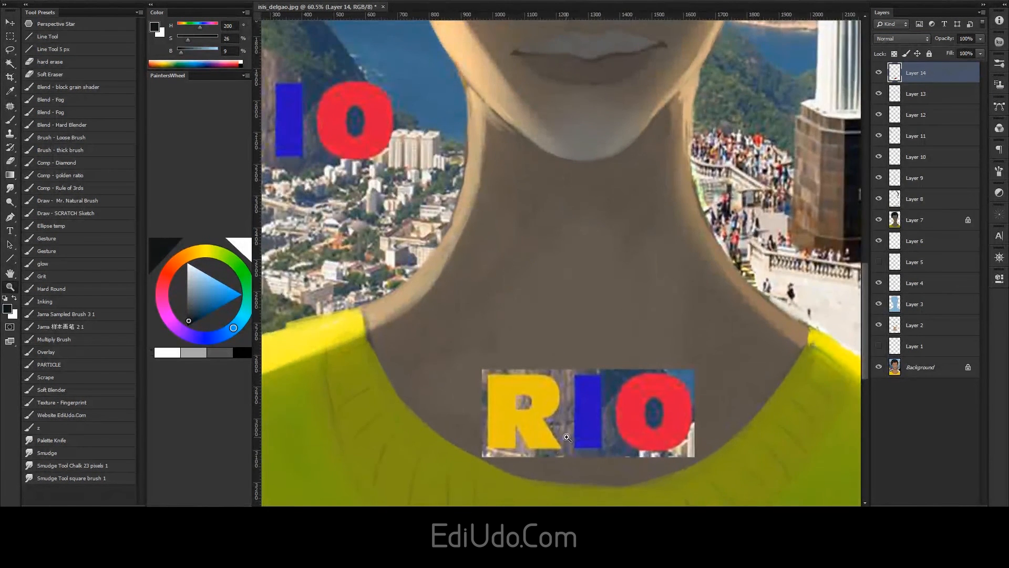
click(568, 437)
key(d)
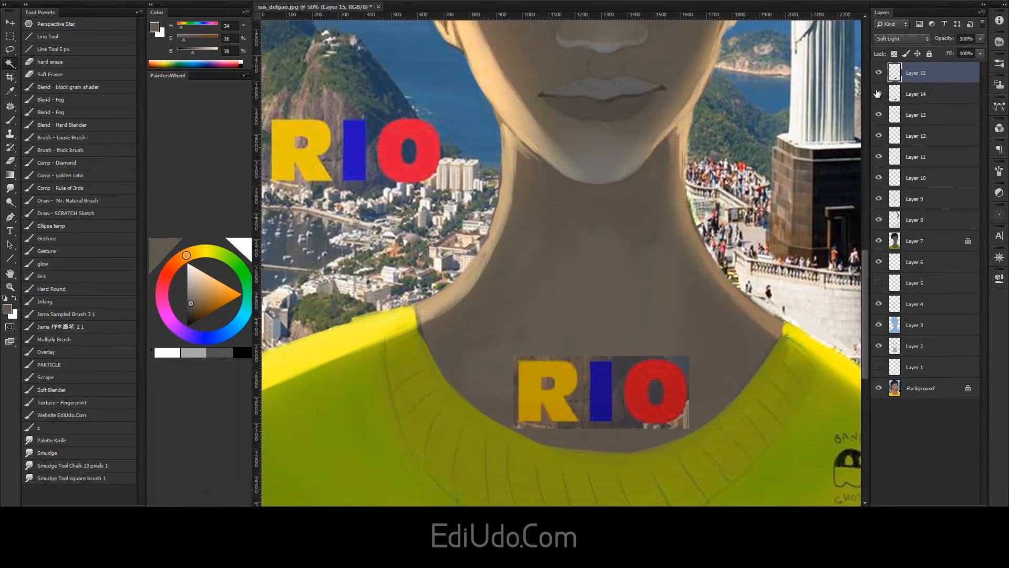
click(879, 94)
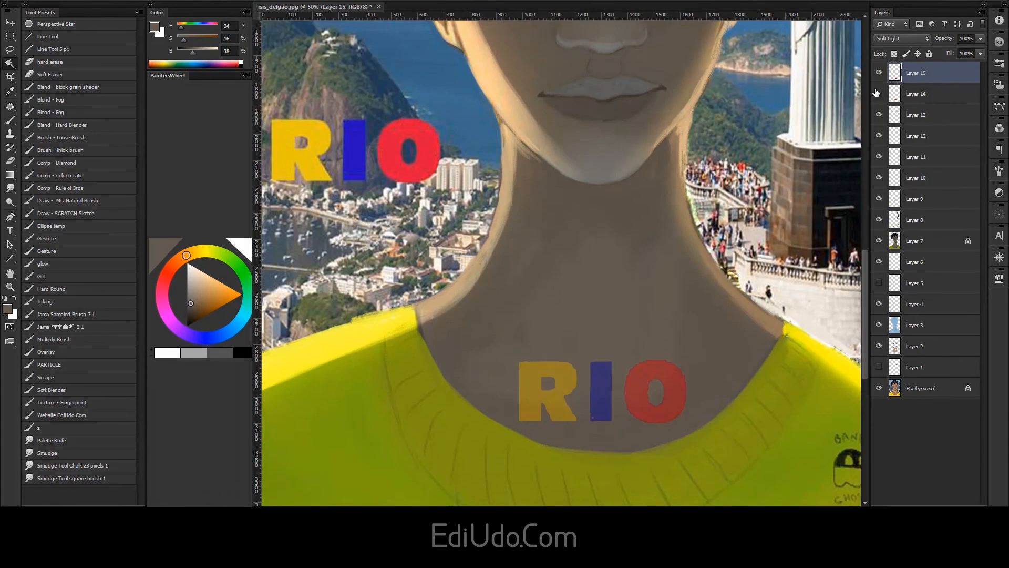
Step: Set the isolated RIO letters to Normal blending and position them on the lower neck above the collar
drag(797, 196, 742, 288)
key(ctrl+0)
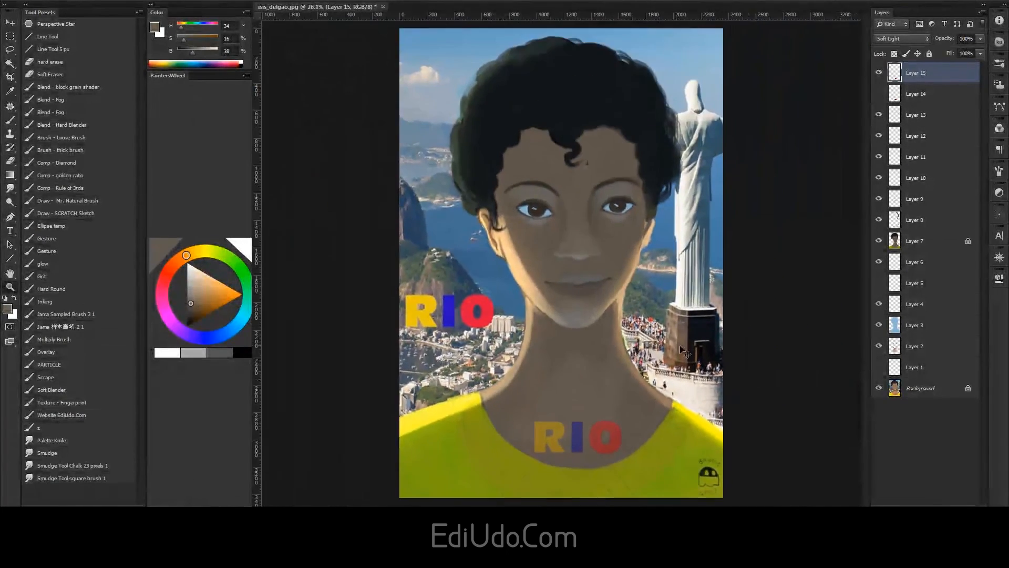
mouse_move(636, 443)
mouse_down()
mouse_move(642, 471)
mouse_move(637, 435)
mouse_up()
click(910, 41)
click(907, 53)
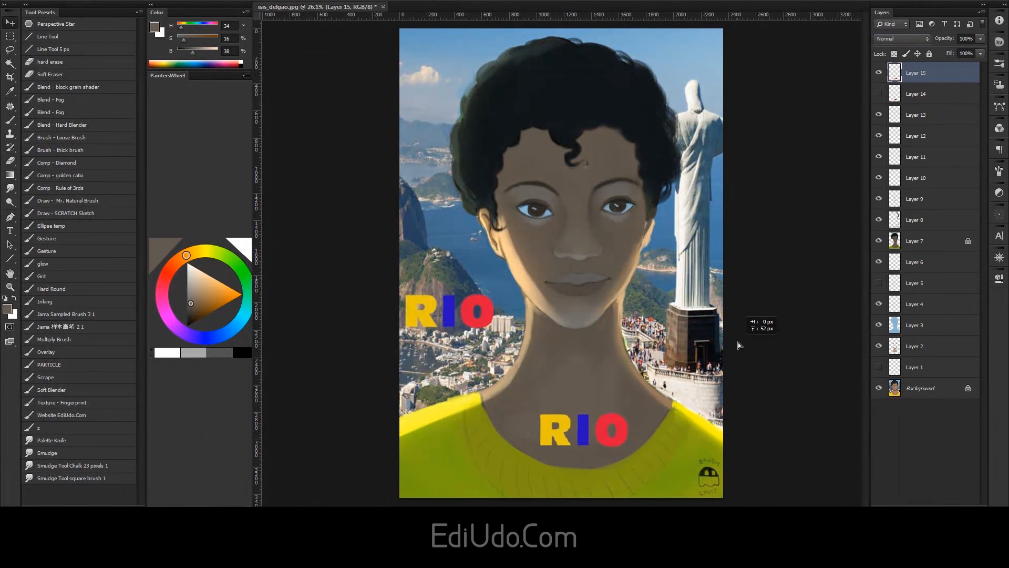
drag(661, 441, 649, 103)
drag(657, 231, 631, 435)
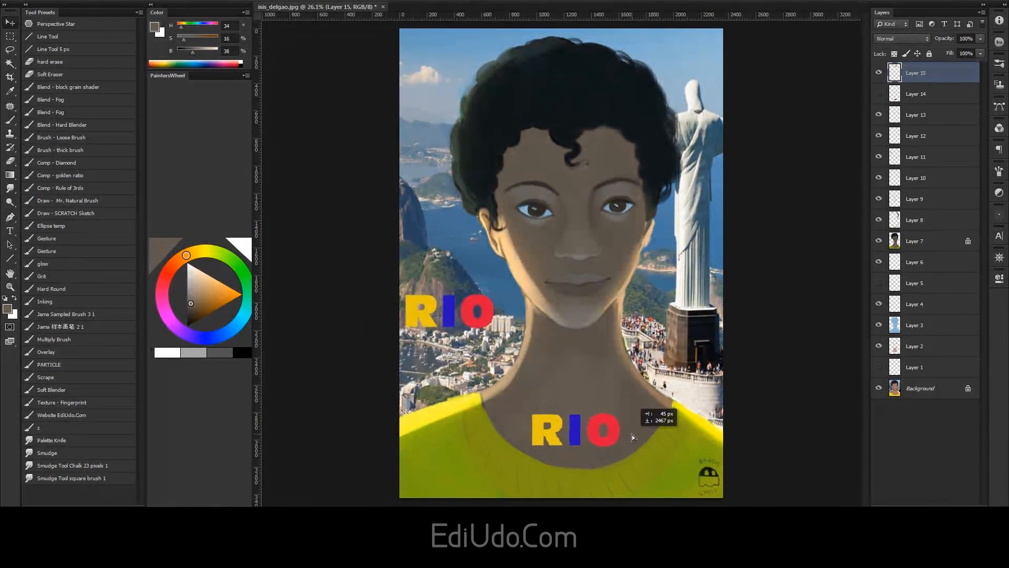
Step: Add a layer above Layer 13 and paint over the original RIO lettering with sampled background tones using the Scrape brush
click(928, 117)
click(955, 497)
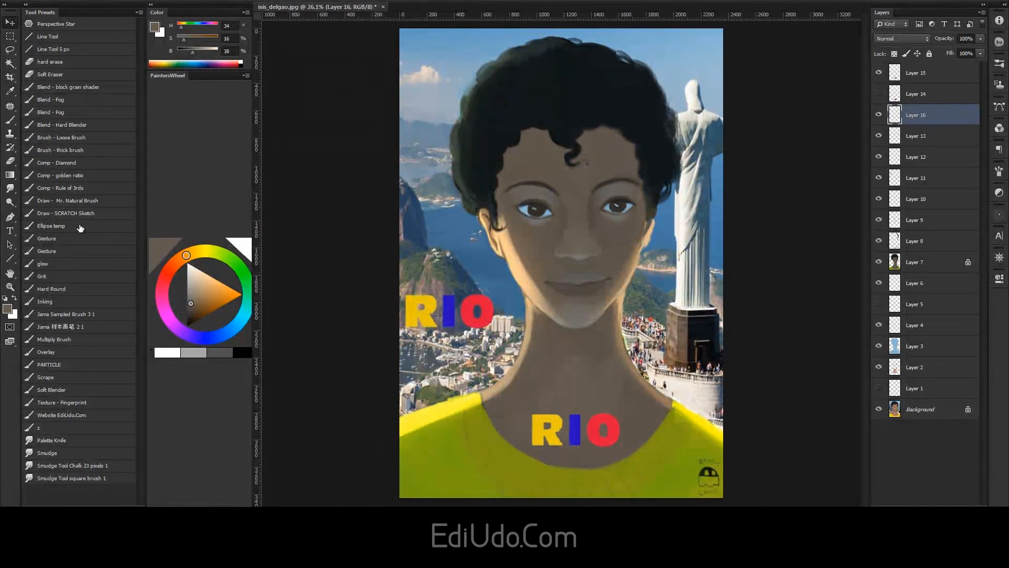
click(57, 377)
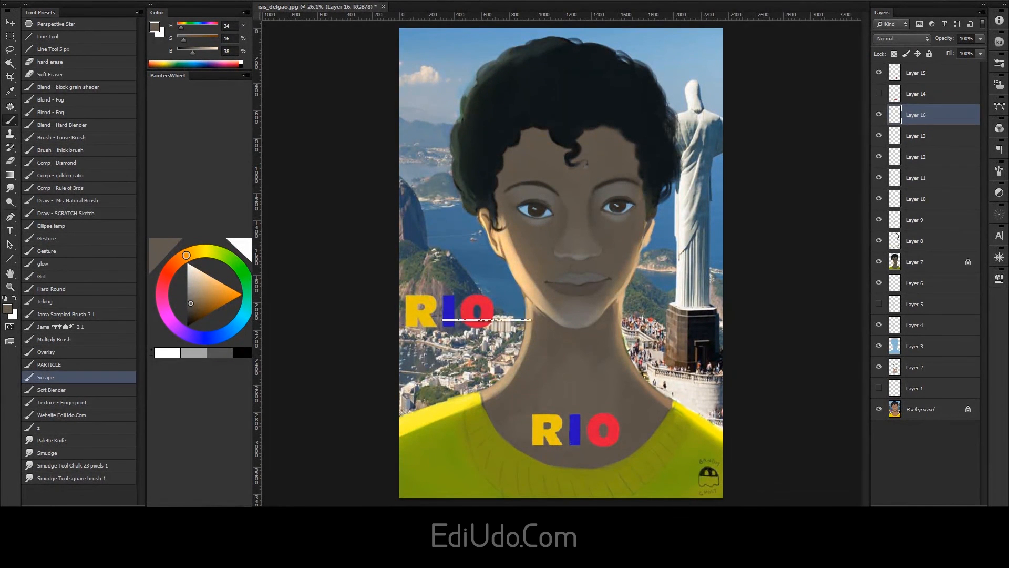
alt+click(445, 293)
mouse_move(442, 299)
mouse_down()
mouse_move(405, 318)
mouse_move(447, 324)
mouse_move(462, 304)
mouse_move(490, 312)
mouse_move(477, 327)
mouse_move(487, 328)
mouse_up()
alt+click(460, 280)
alt+click(491, 298)
alt+click(487, 328)
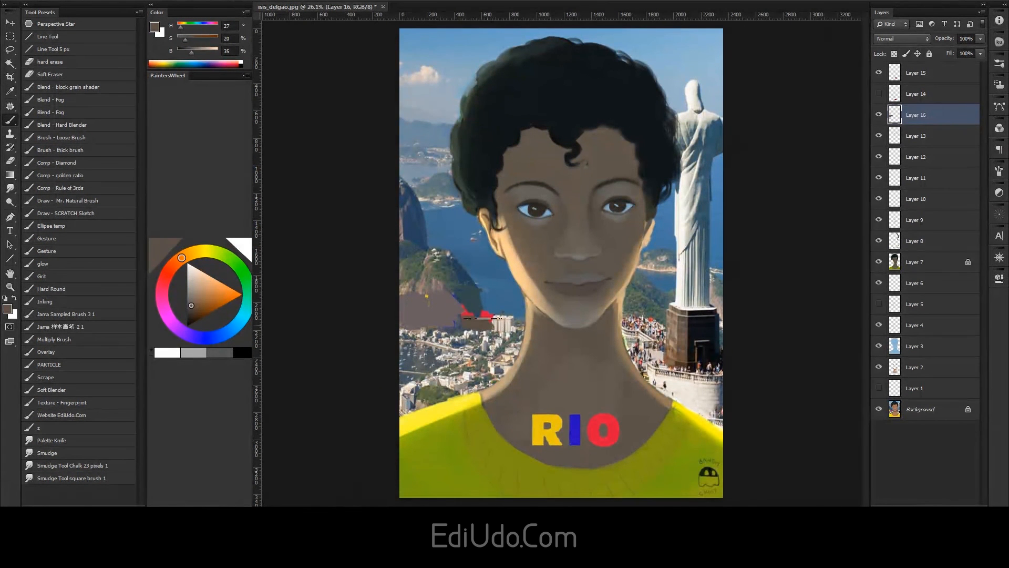
Step: Blend the covered area into the hillside and city with sampled green, blue, tan and grey tones
alt+click(487, 311)
alt+click(473, 307)
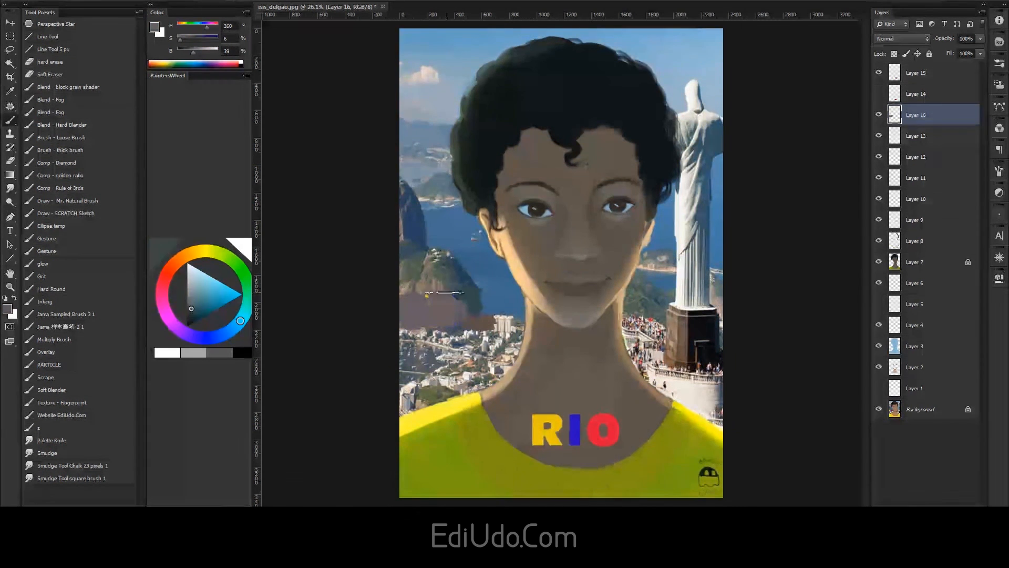
alt+click(428, 307)
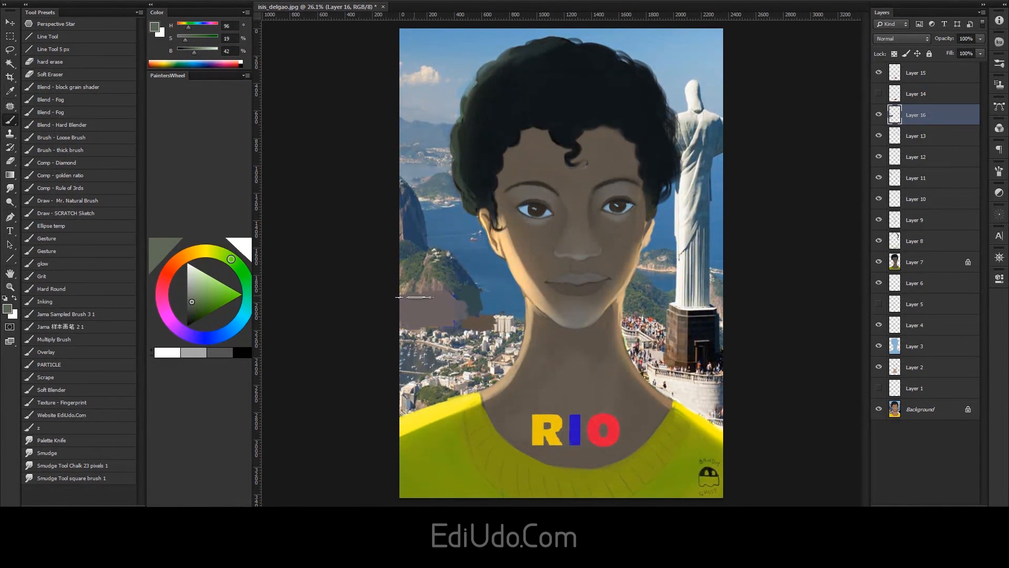
alt+click(462, 287)
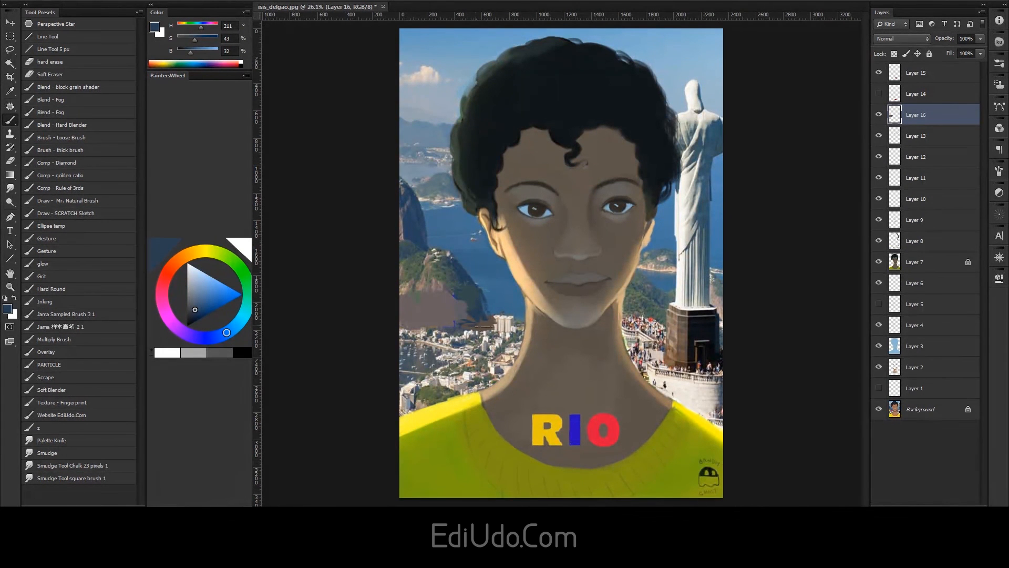
alt+click(501, 318)
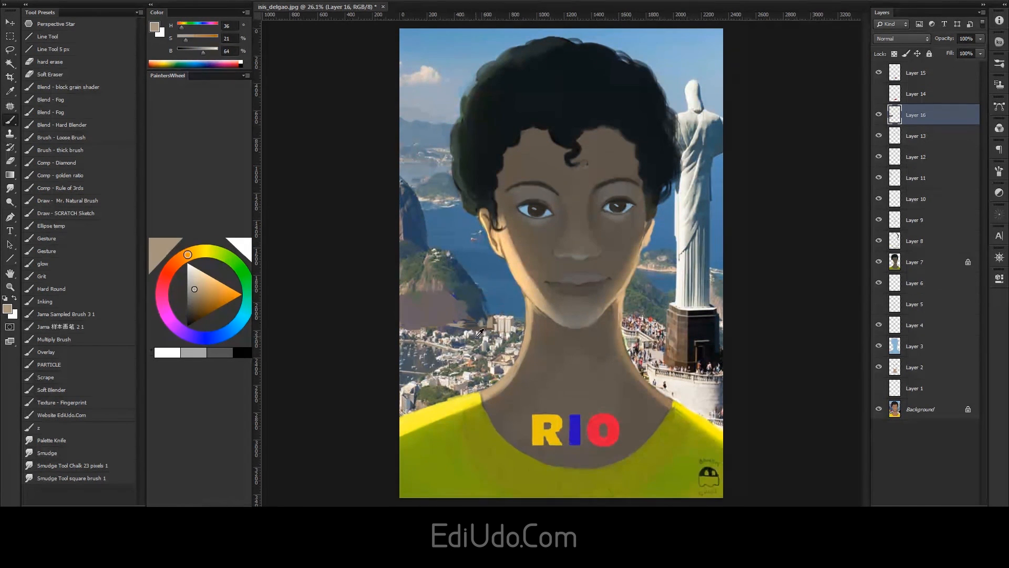
alt+click(456, 327)
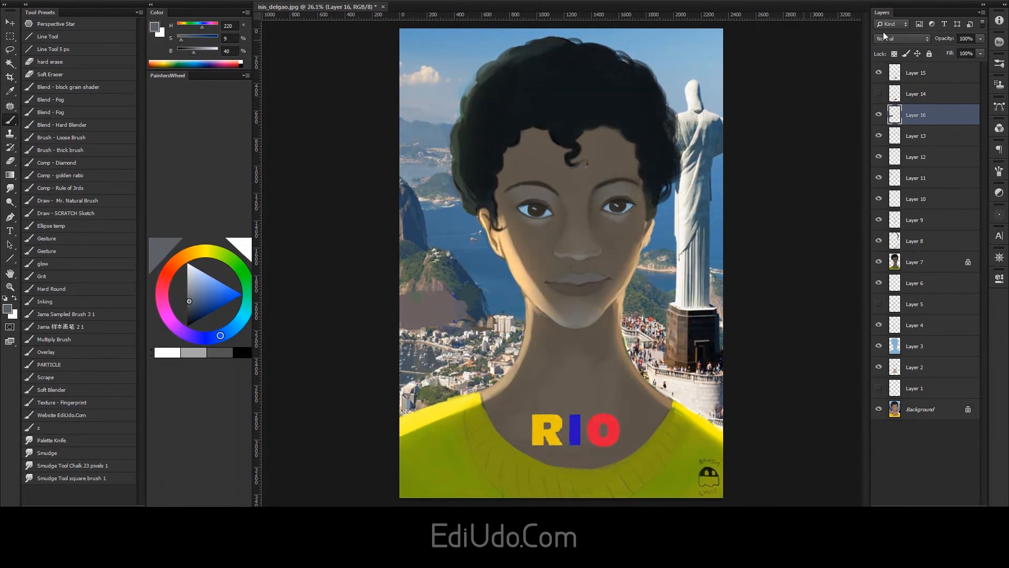
Step: Compare the portrait with and without the neck lettering and shift the lettering slightly towards the statue
click(878, 72)
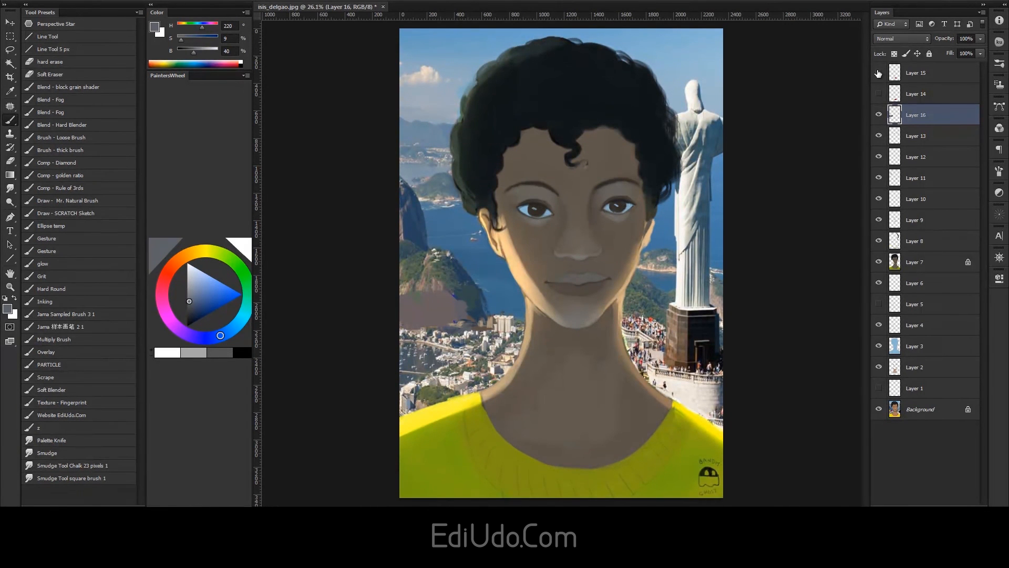
click(879, 72)
click(915, 73)
key(v)
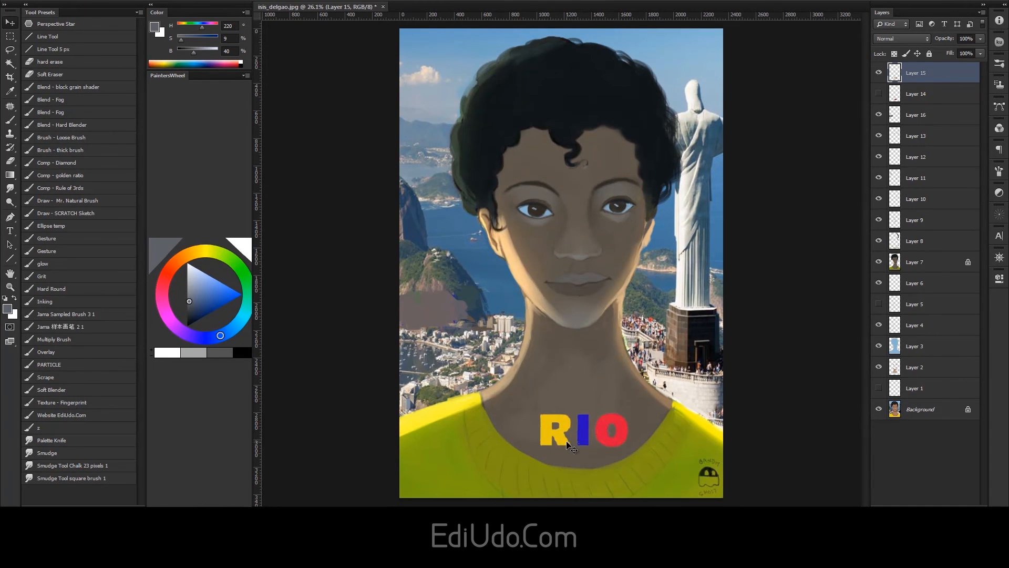
Step: Sample the red of the letter O and paint red hoop earrings on both ears on a new layer
key(b)
alt+click(625, 432)
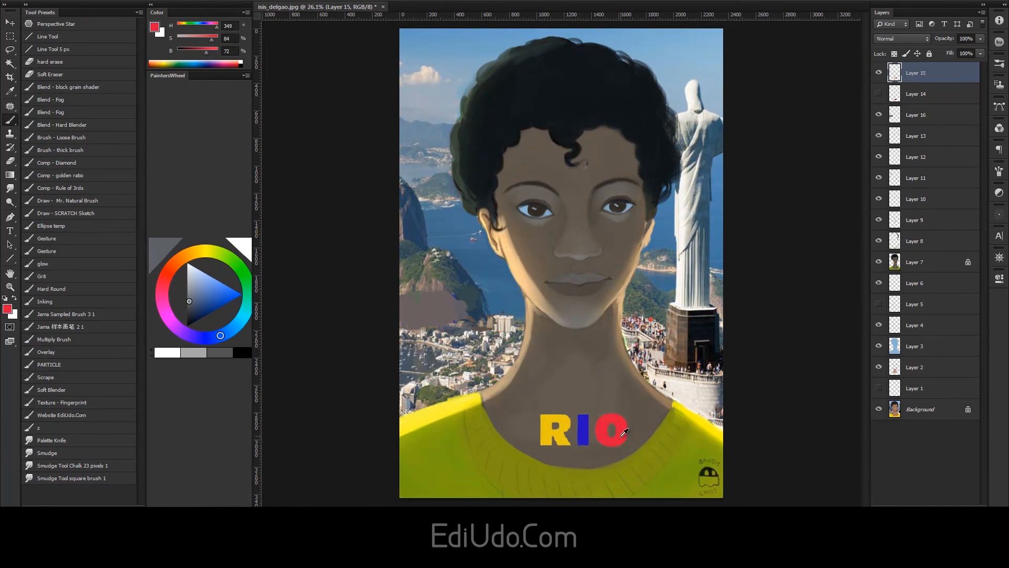
click(879, 73)
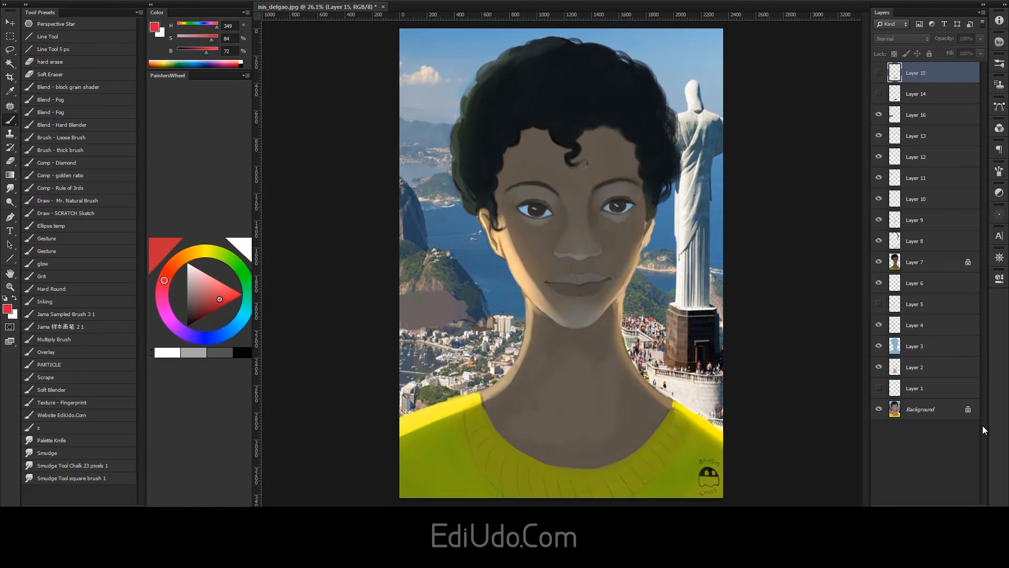
key(ctrl+shift+alt+n)
key(z)
drag(522, 256, 544, 242)
click(879, 95)
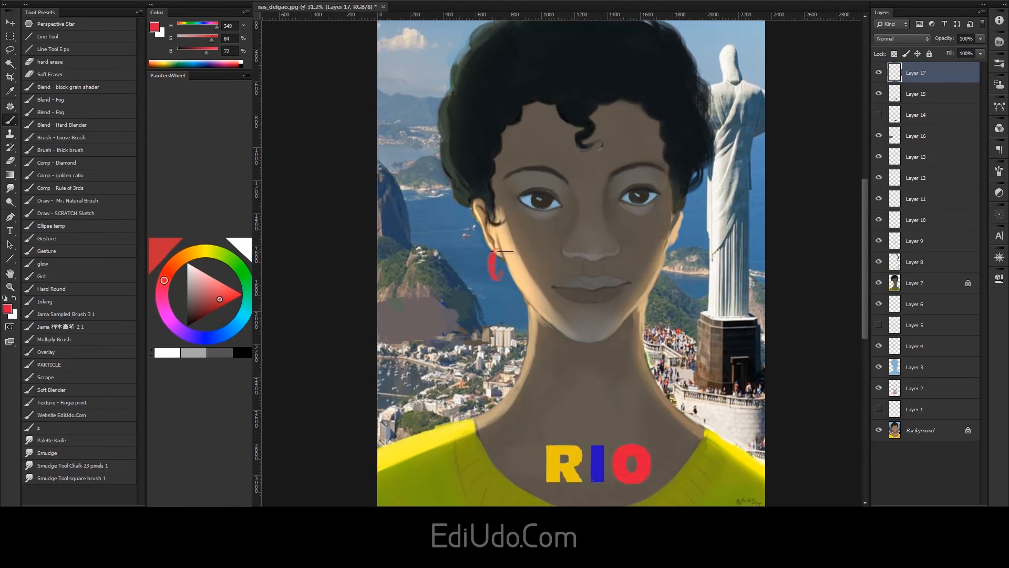
drag(679, 255, 674, 272)
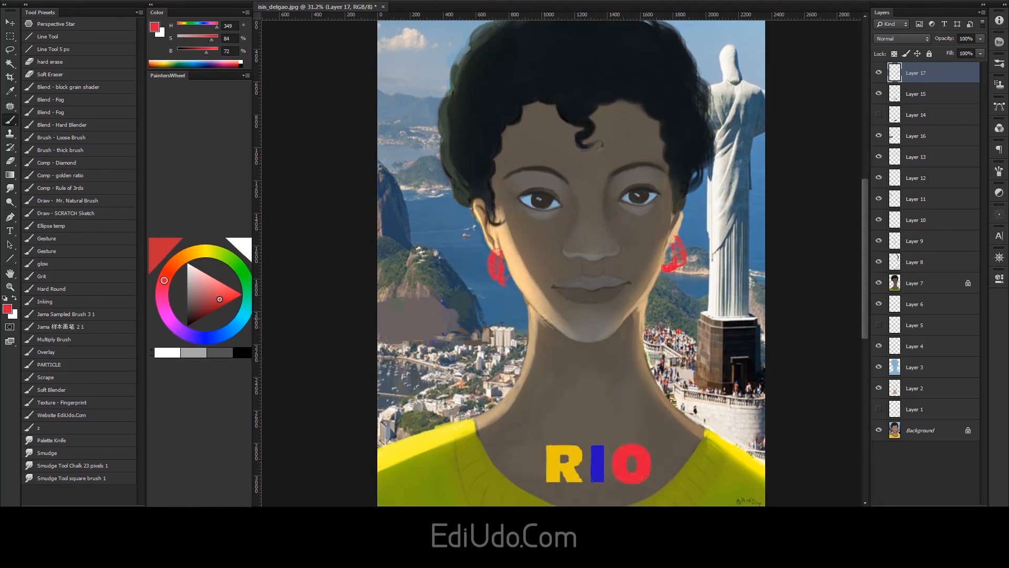
alt+click(411, 441)
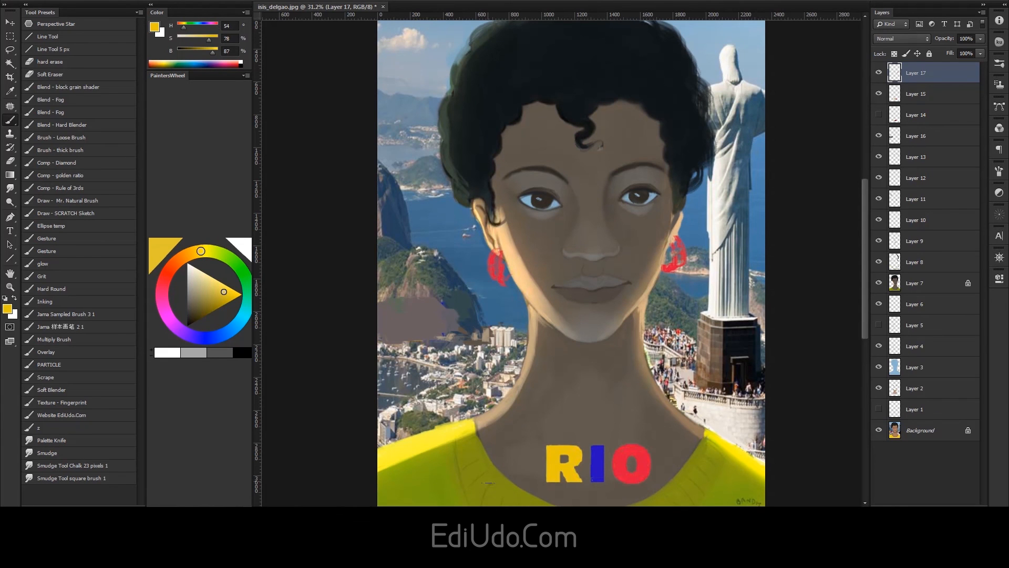
mouse_move(524, 429)
mouse_down()
mouse_move(436, 476)
mouse_move(476, 483)
mouse_up()
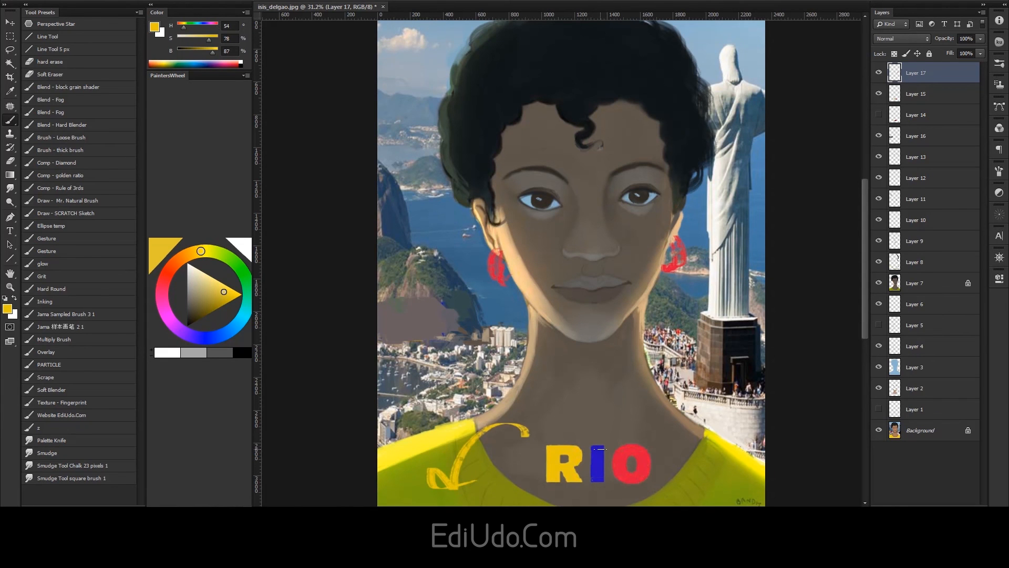
key(ctrl+z)
alt+click(600, 452)
drag(588, 427, 710, 243)
key(ctrl+z)
alt+click(649, 447)
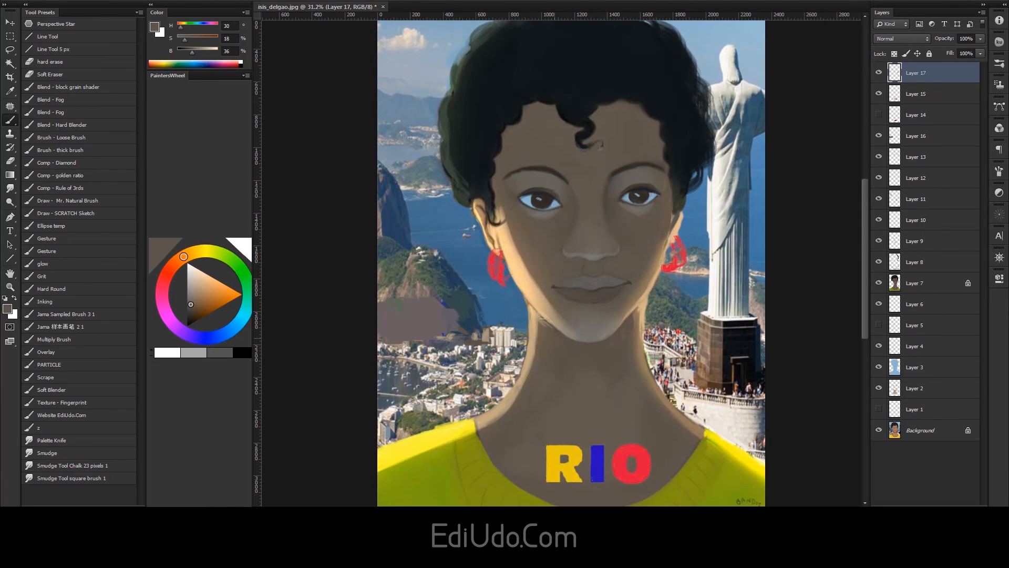
Step: Shade both earrings with darker red and sampled warm light tones on two layers clipped to the earring layer
alt+click(506, 276)
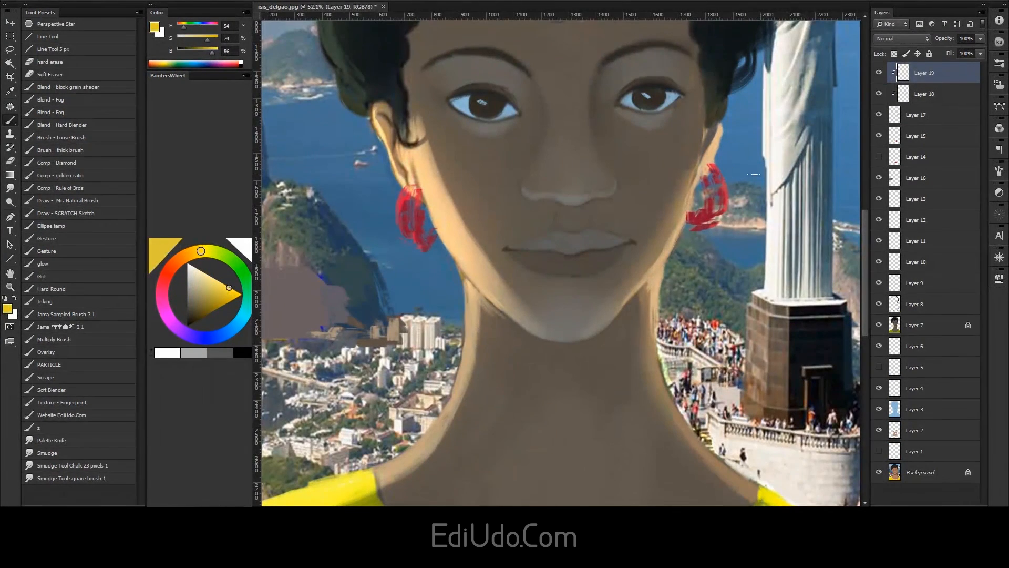
alt+click(405, 184)
key(z)
drag(702, 193, 595, 279)
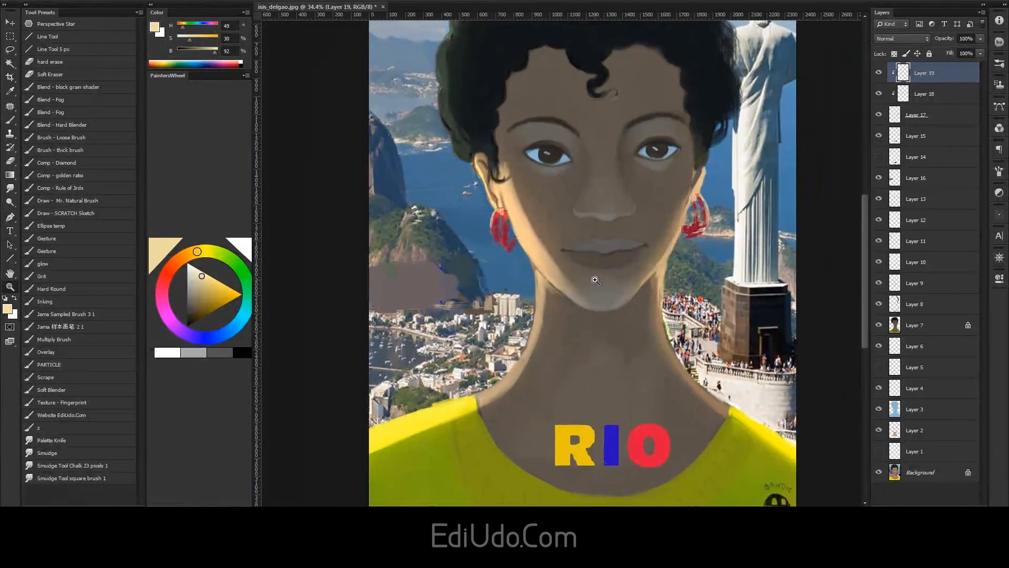
mouse_move(665, 231)
mouse_down()
mouse_move(626, 246)
mouse_move(652, 240)
mouse_up()
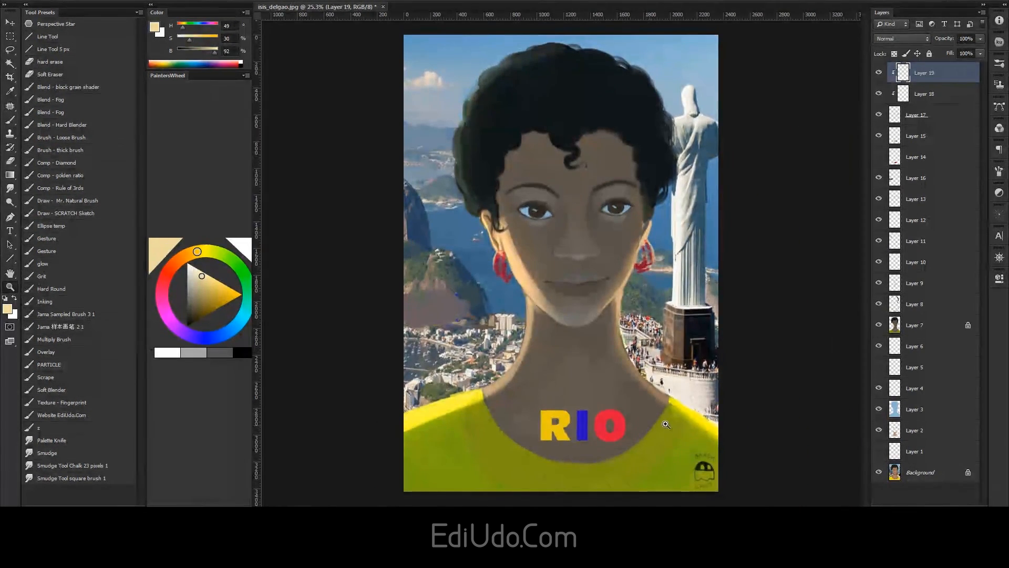
Step: Merge a copy of the artwork without lettering below Layer 15 and move the RIO letters onto the shirt's lower-left corner
click(926, 120)
click(879, 135)
click(879, 136)
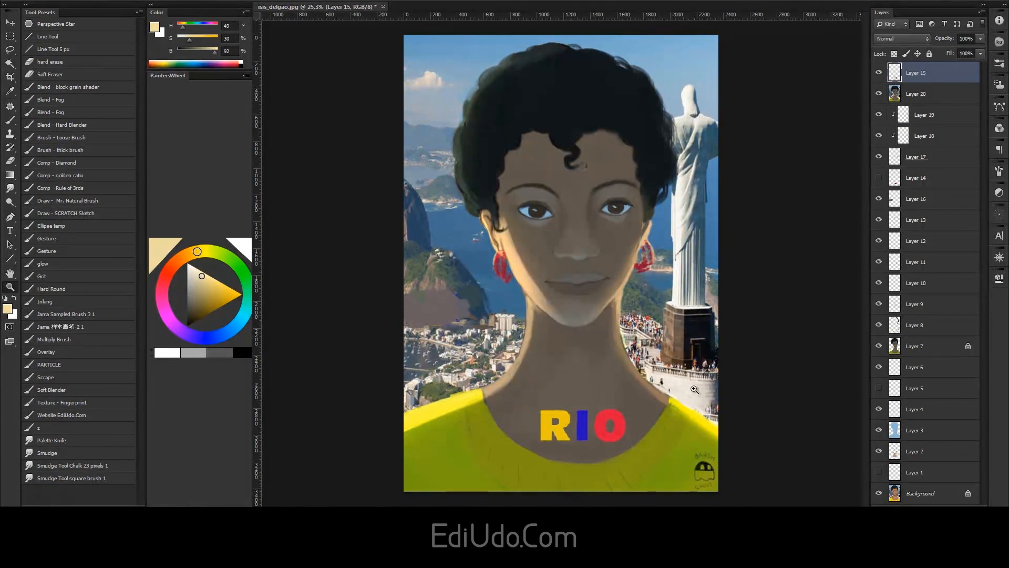
key(v)
mouse_move(658, 437)
mouse_down()
mouse_move(655, 415)
mouse_move(655, 428)
mouse_up()
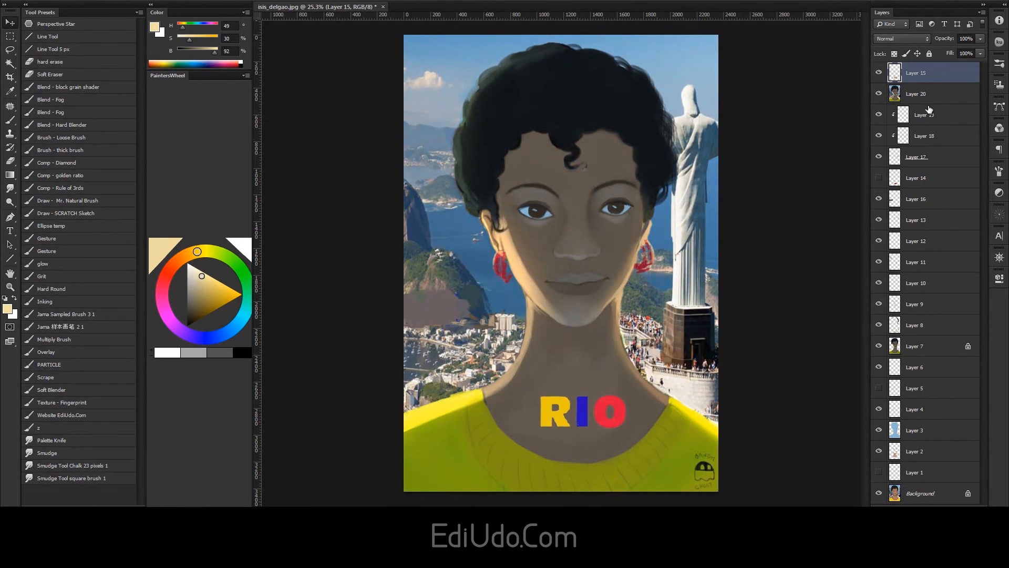
drag(948, 53, 981, 50)
drag(616, 424, 481, 464)
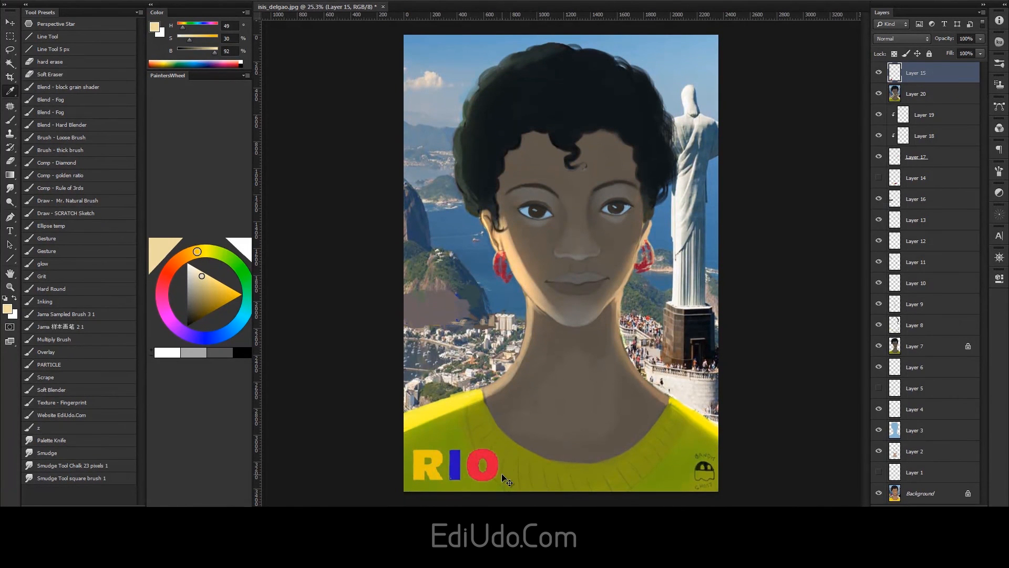
Step: Try a Hue/Saturation adjustment on the RIO lettering
key(ctrl+u)
drag(830, 302, 730, 319)
alt+click(947, 241)
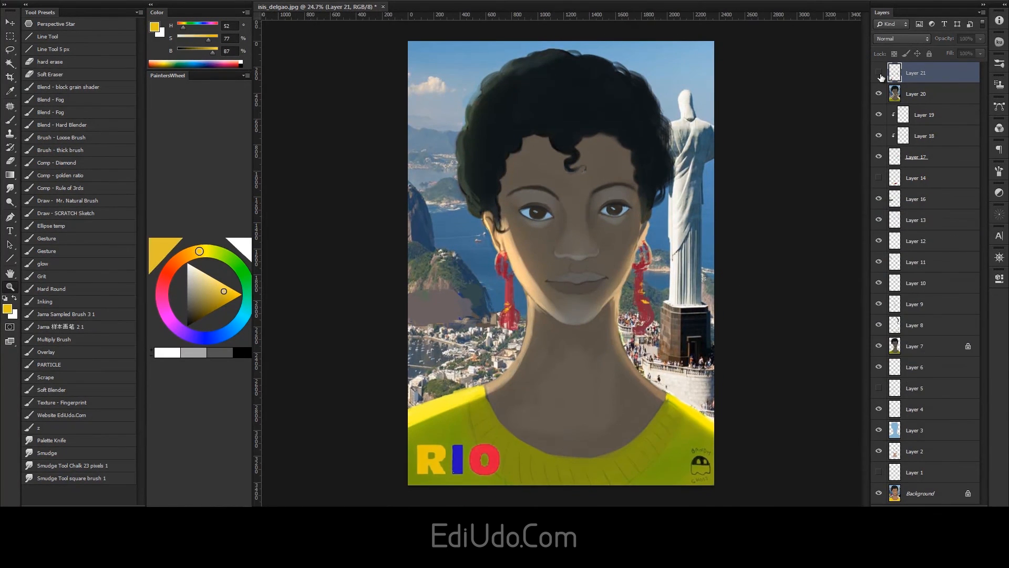
Step: Examine the portrait with Layer 21, which holds the shirt lettering and long earring drops, hidden
drag(594, 192, 651, 175)
mouse_move(727, 293)
mouse_down()
mouse_move(651, 242)
mouse_move(614, 302)
mouse_up()
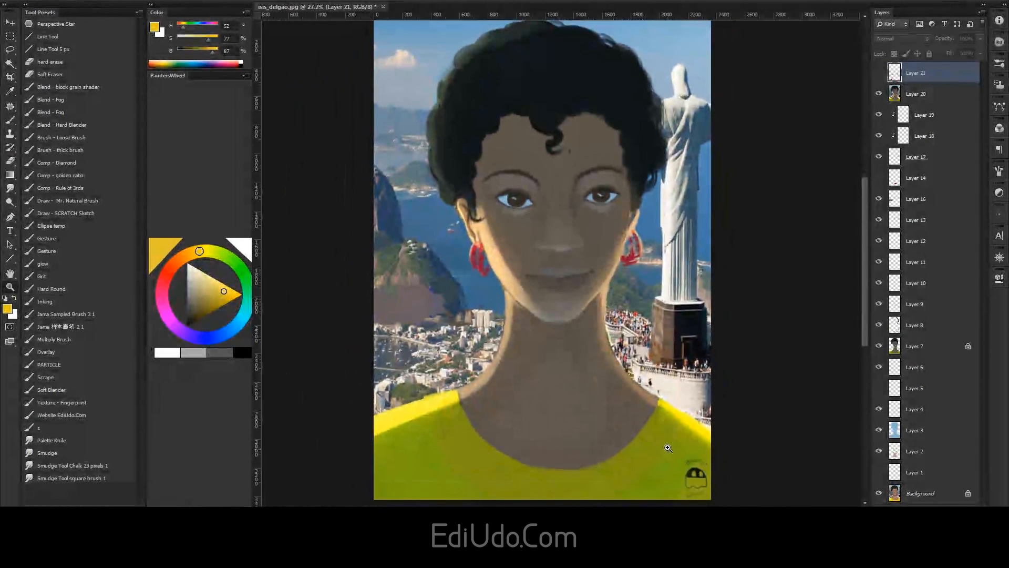